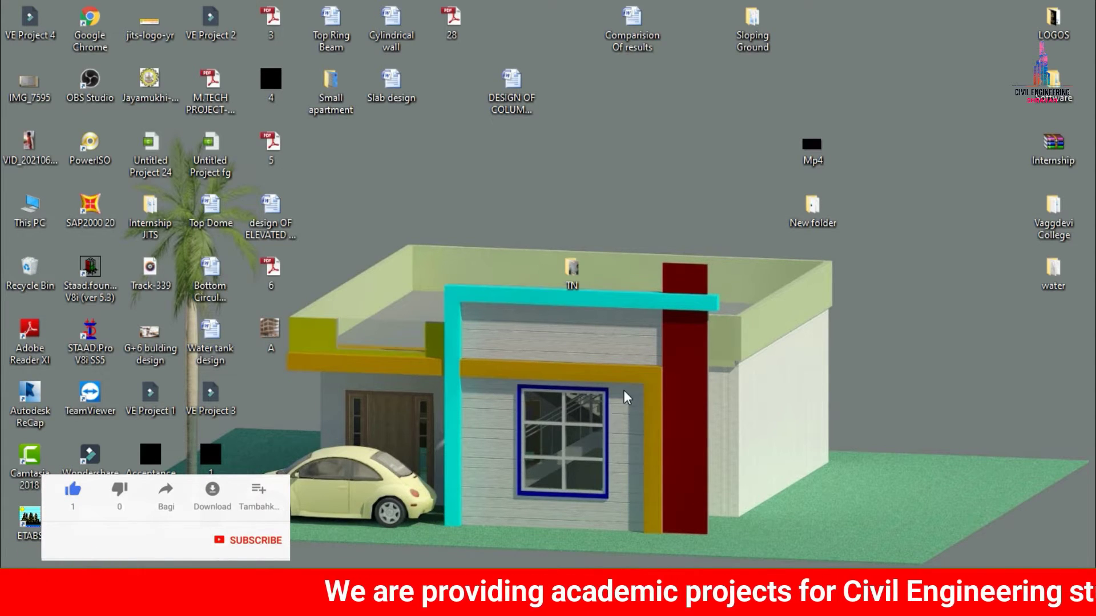
Step: Examine the reference photo A of the multi-storey building supported on a single column
double_click(270, 328)
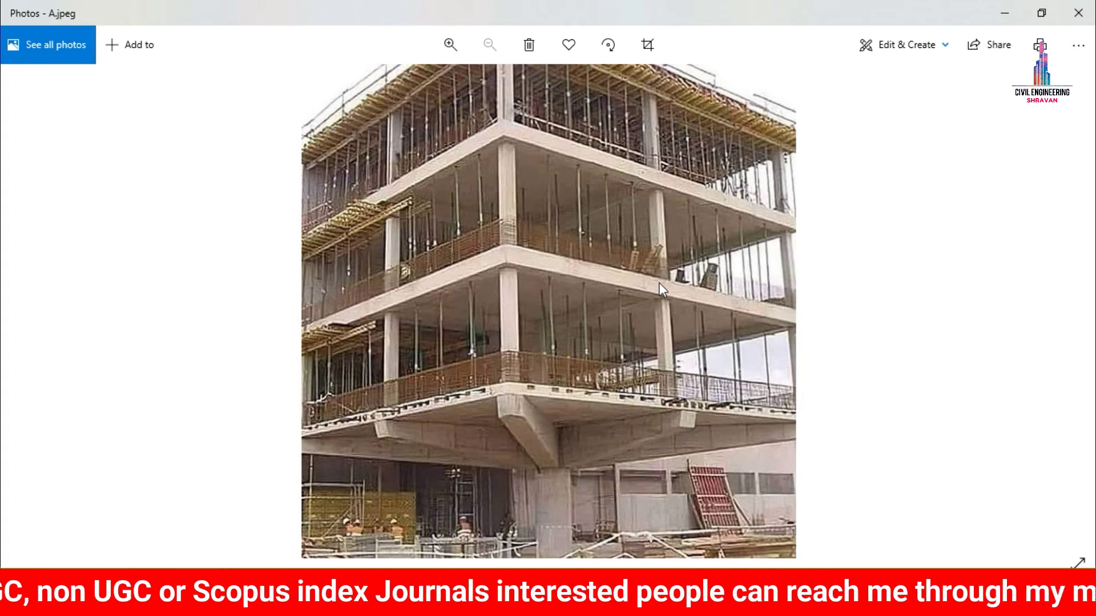
click(992, 9)
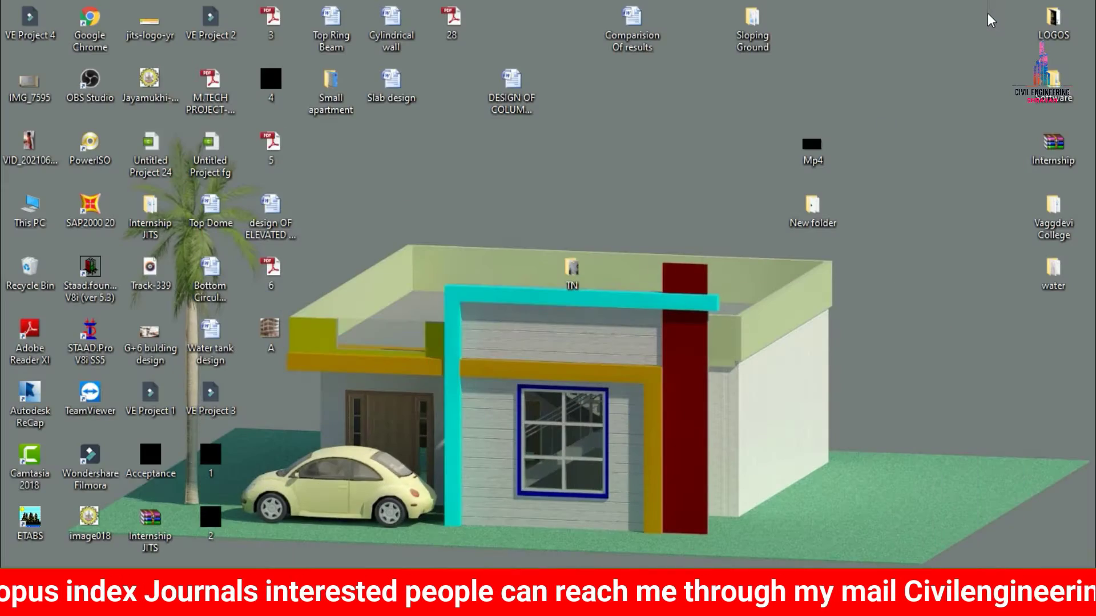
Step: Launch STAAD.Pro and create a Space project named Single with meter and kilonewton units
double_click(90, 343)
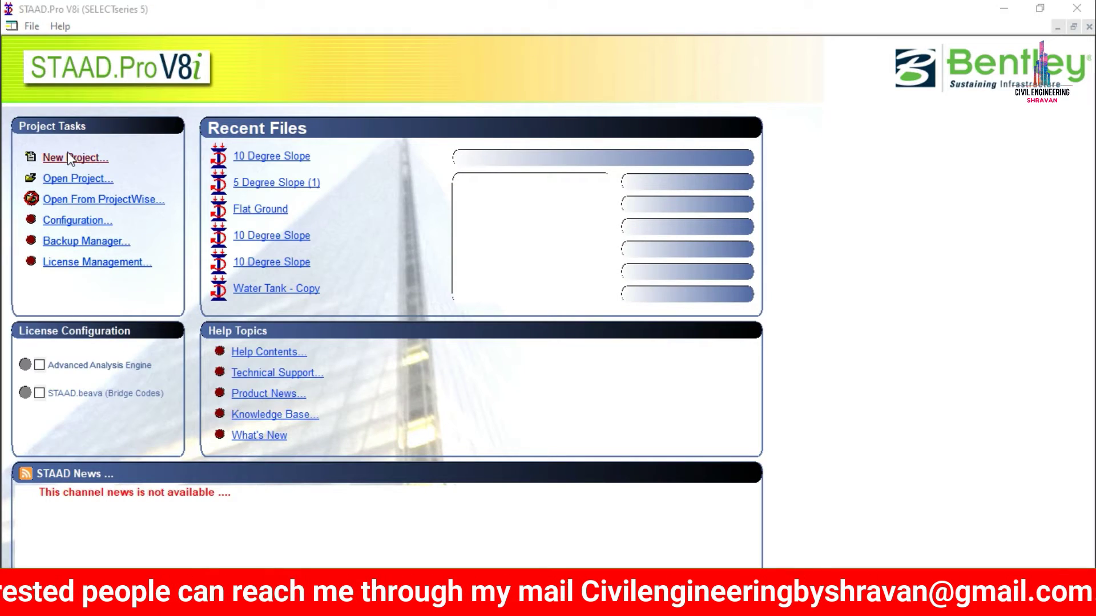
click(70, 157)
click(625, 197)
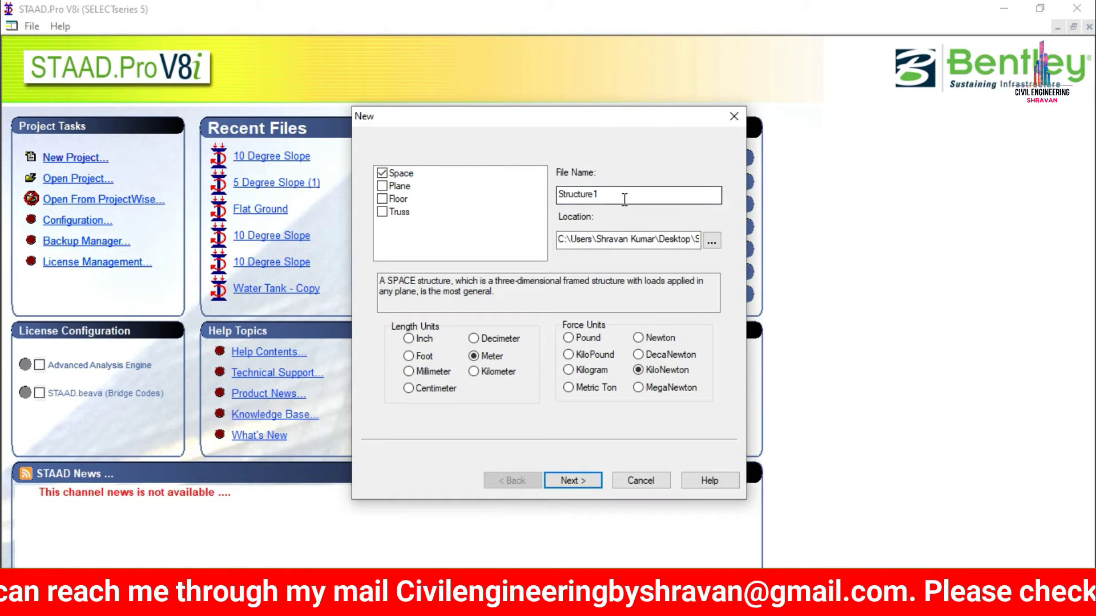
double_click(624, 197)
text(Single)
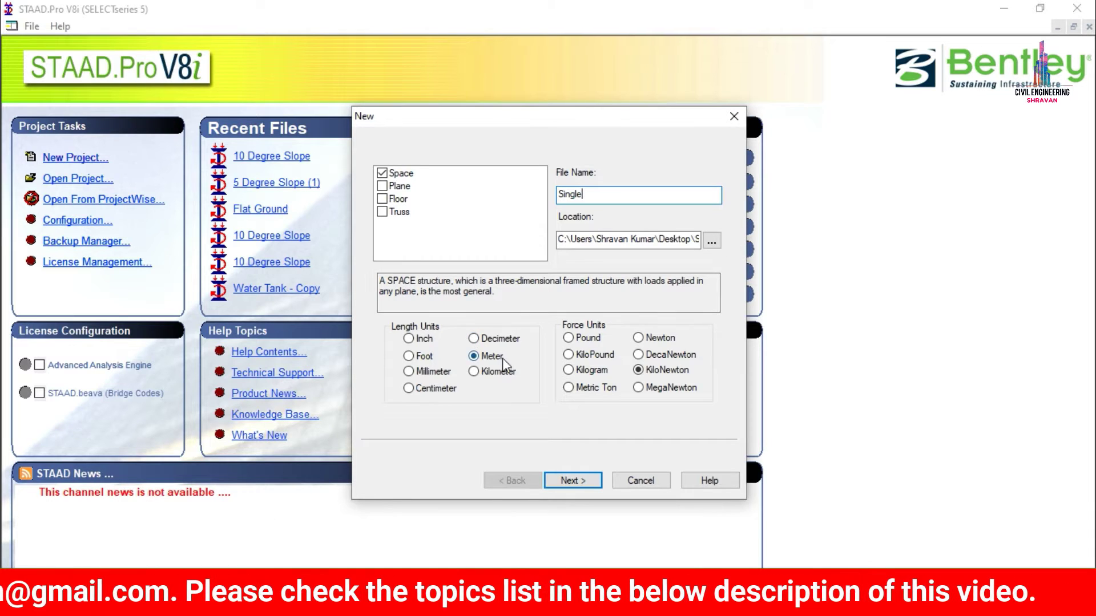
click(557, 481)
click(557, 481)
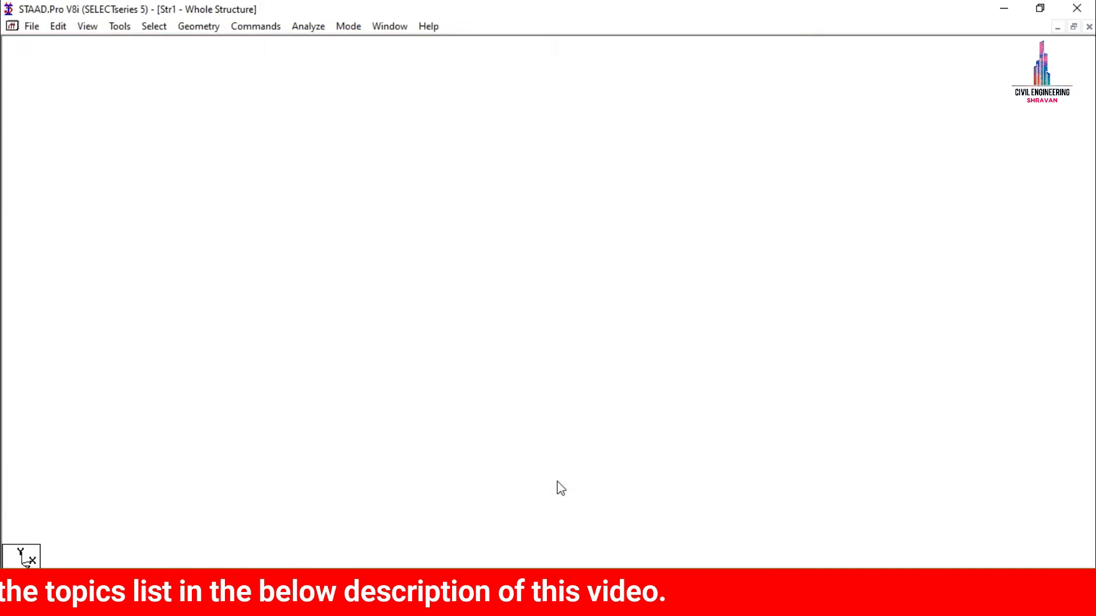
click(20, 71)
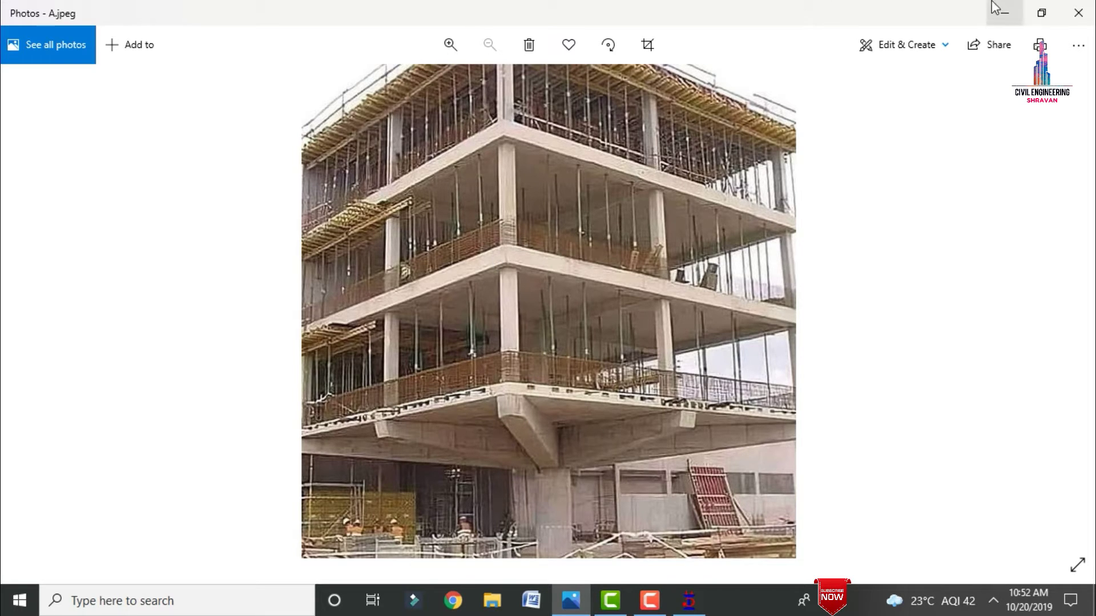
Step: Run the Structure Wizard and choose the Bay Frame prototype from the Frame Models
click(1005, 12)
click(175, 27)
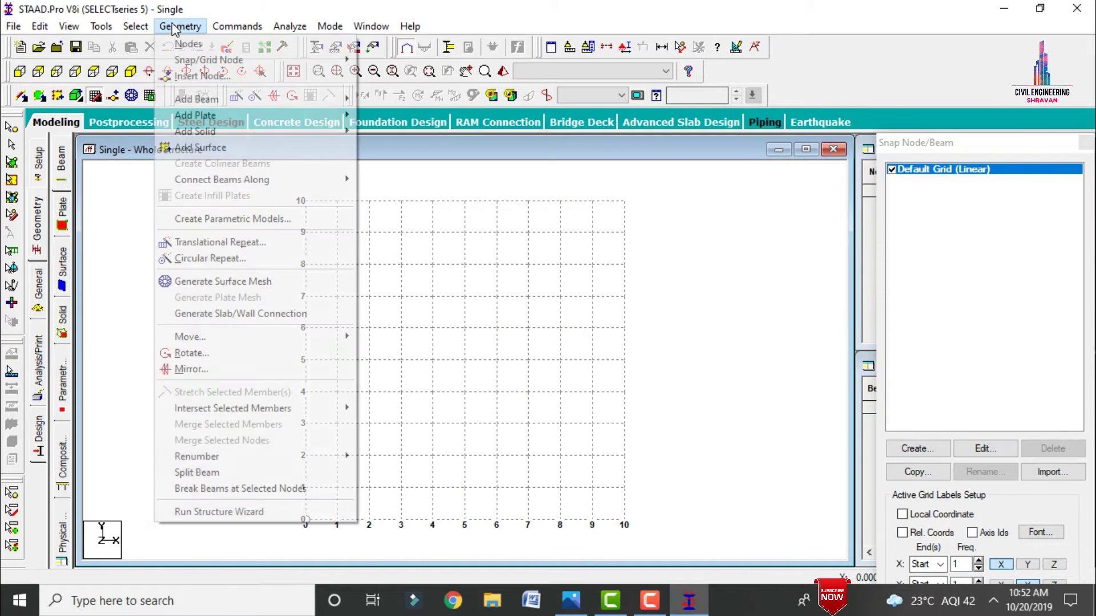
click(222, 512)
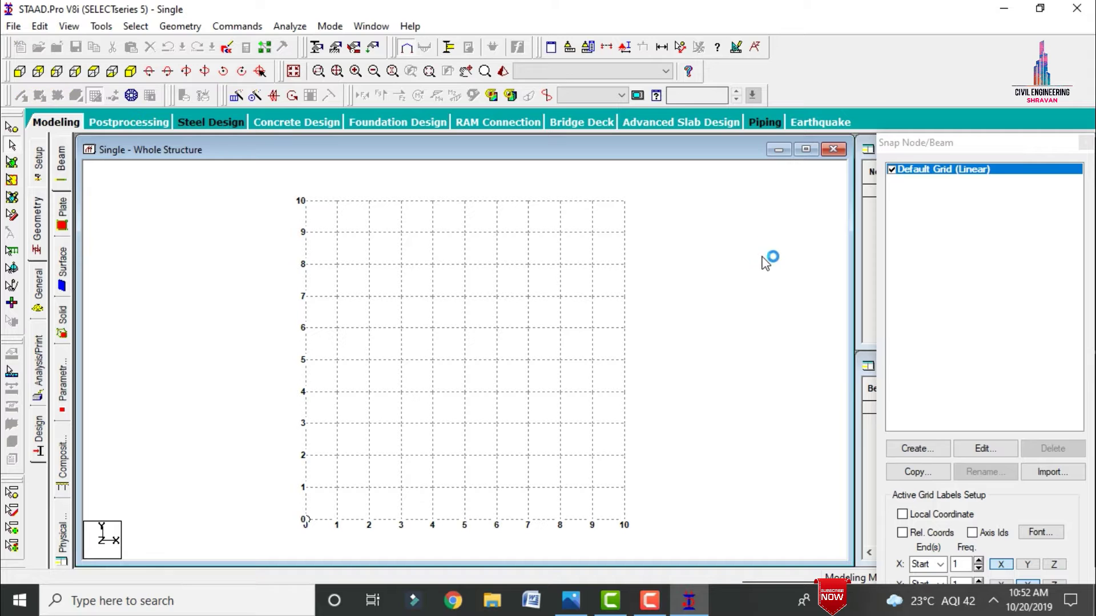
click(283, 225)
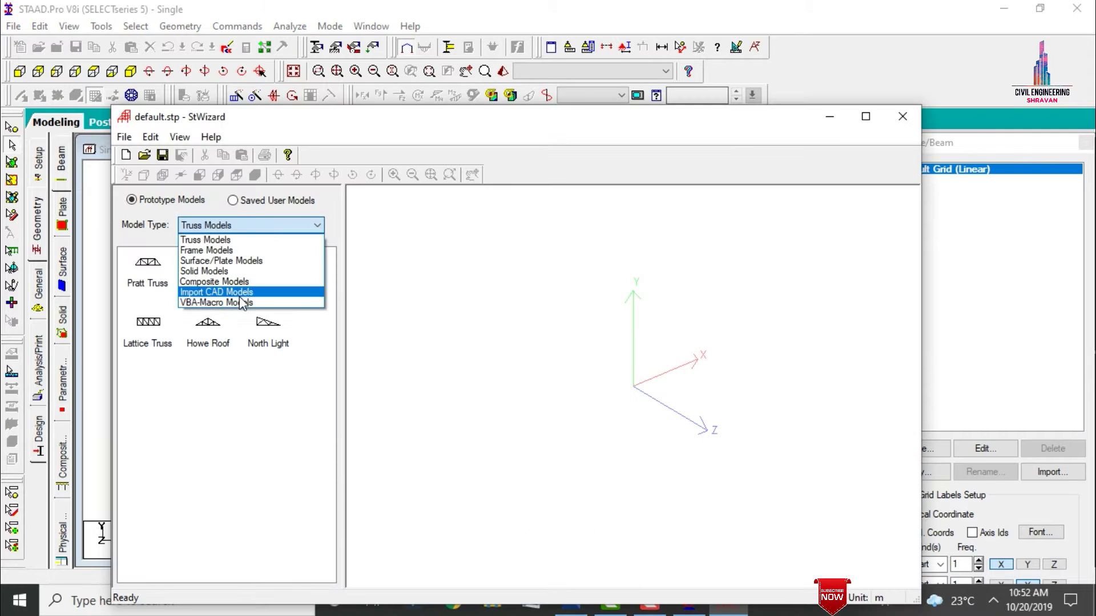
click(254, 250)
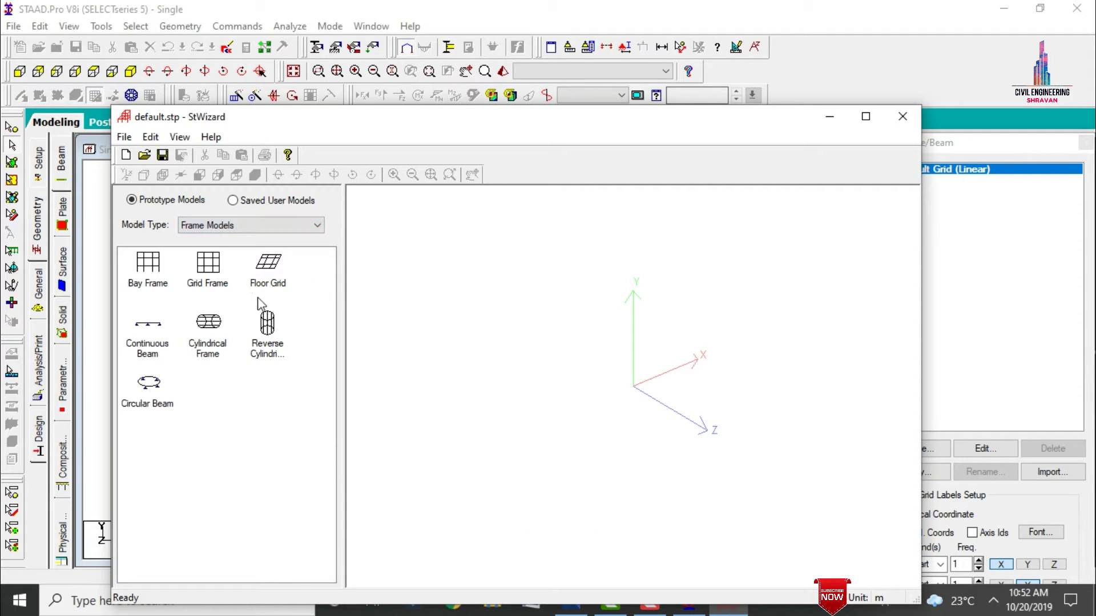
click(163, 279)
double_click(164, 280)
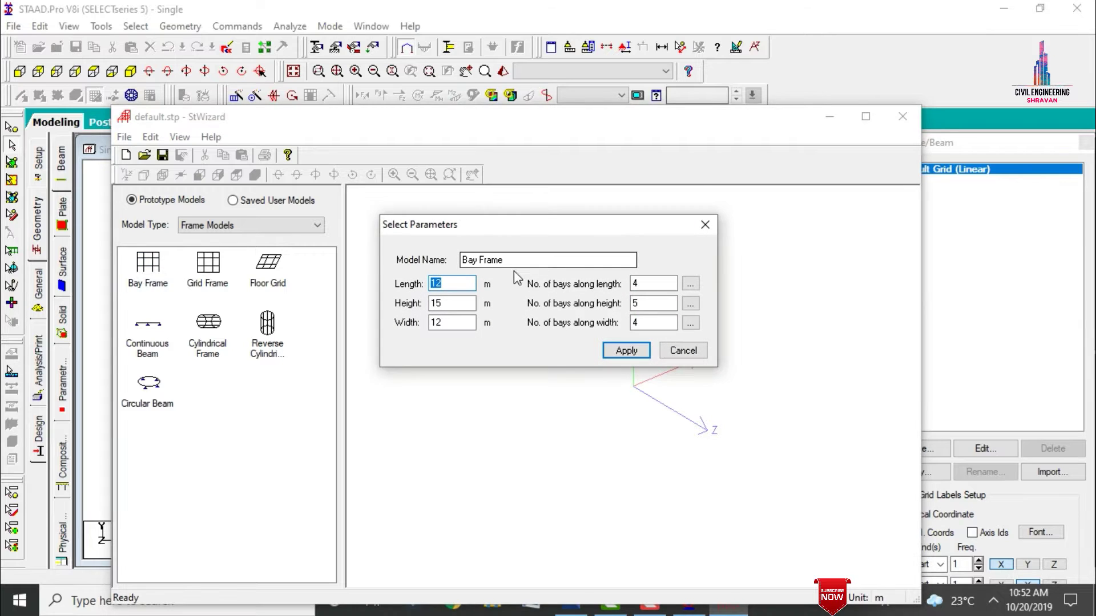
Step: Generate the bay frame 6 m long, 12 m high and 6 m wide, with 2, 4 and 2 bays respectively
text(6)
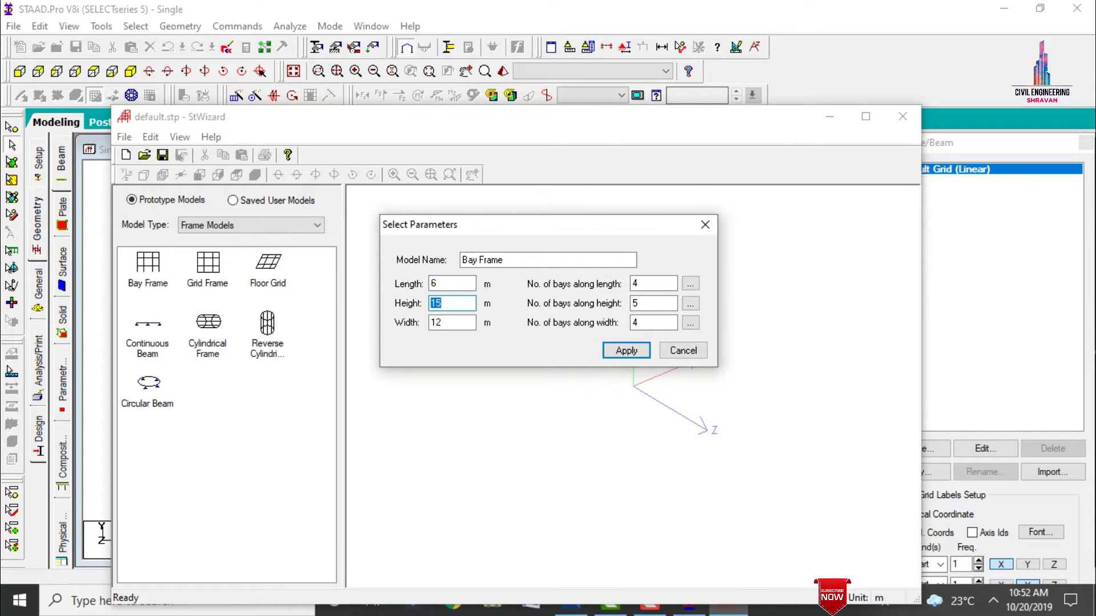
key(Tab)
key(Tab)
text(4)
key(Tab)
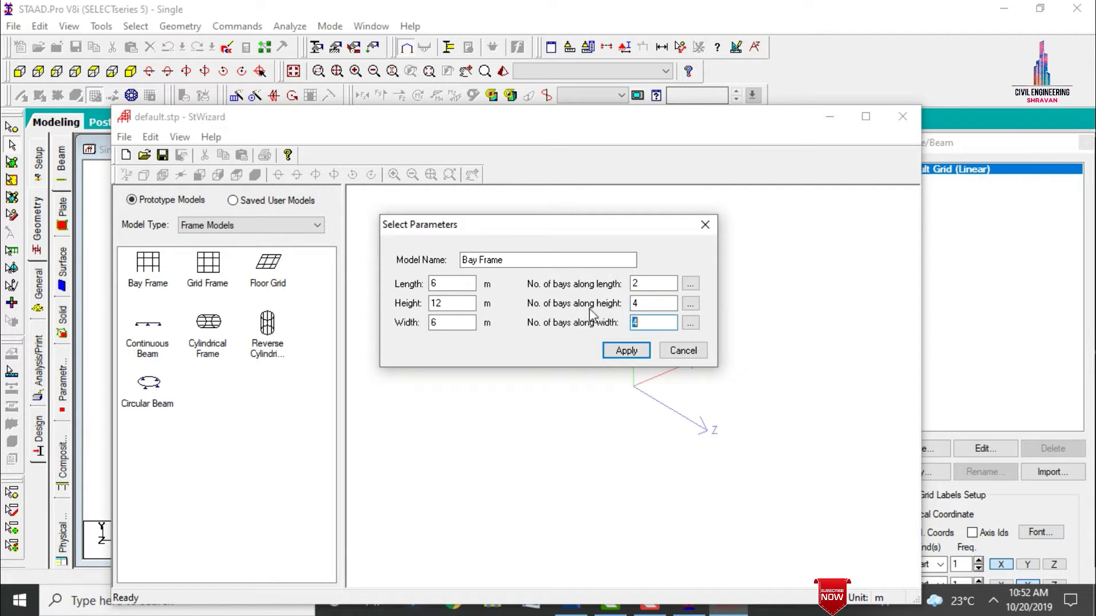
key(shift+Tab)
key(Tab)
text(2)
click(626, 350)
Step: Close the Structure Wizard and transfer the bay frame prototype into the STAAD.Pro model
drag(739, 297, 676, 293)
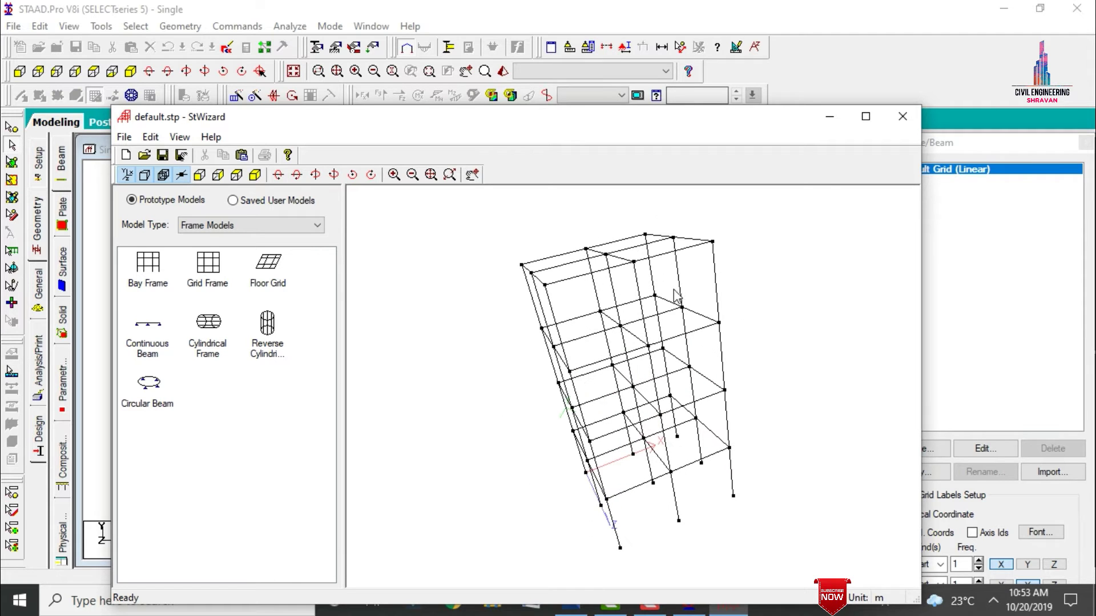
click(902, 117)
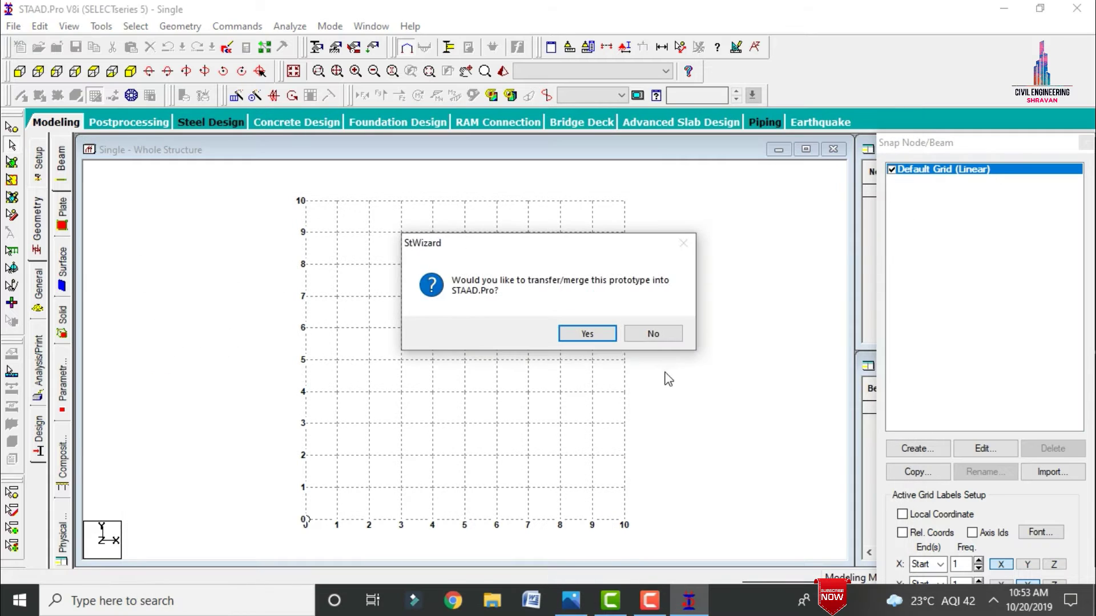
click(590, 338)
click(633, 229)
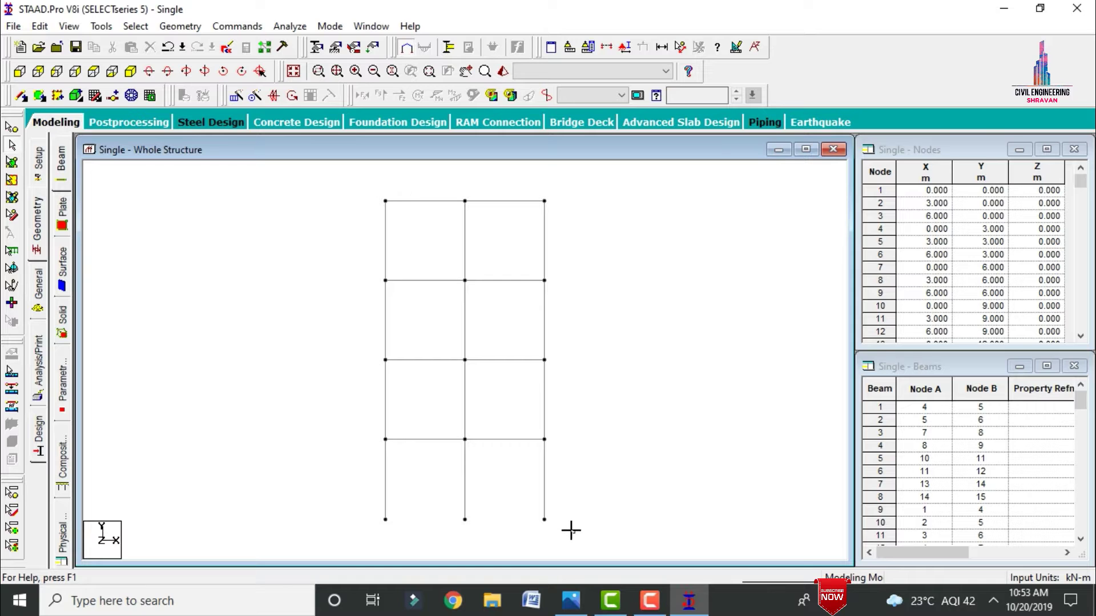
Step: Delete the two outer rows of lowest-storey columns seen in the front view, including their orphaned nodes
click(545, 491)
click(358, 485)
drag(406, 534, 353, 444)
drag(567, 536, 516, 457)
key(Delete)
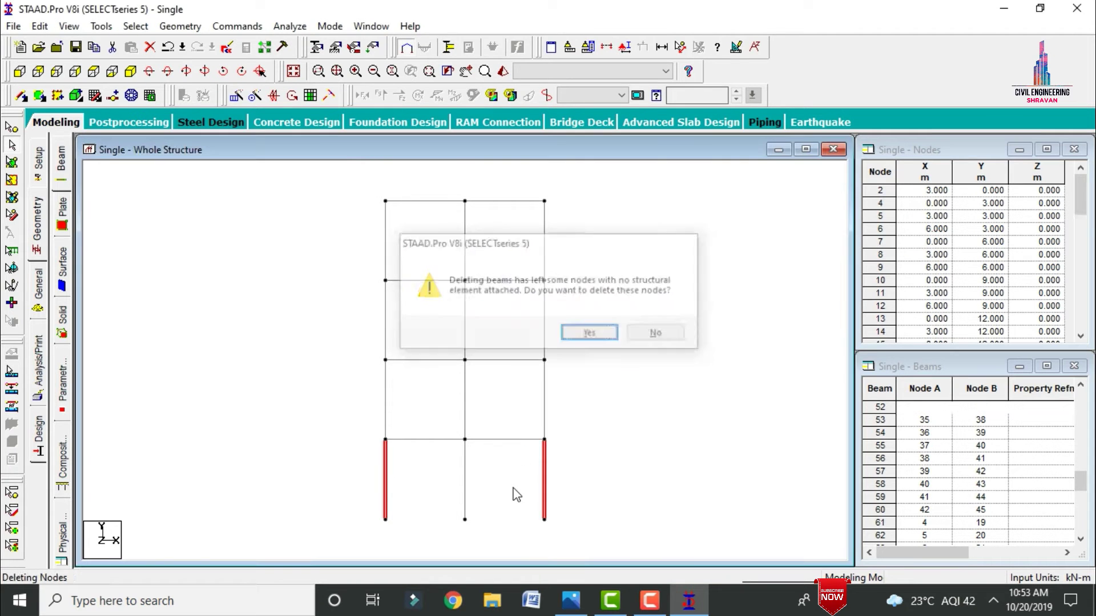
key(Return)
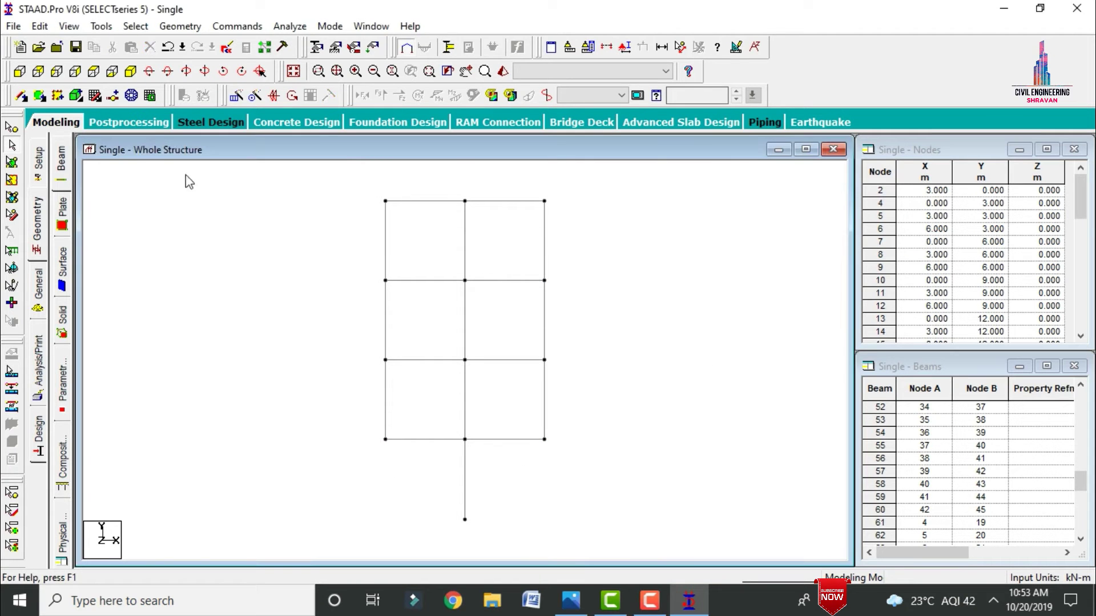
Step: Delete the remaining outer lowest-storey columns in the side view with their orphaned nodes, keeping only the central column
click(69, 76)
drag(564, 536, 523, 443)
ctrl+drag(423, 540, 364, 450)
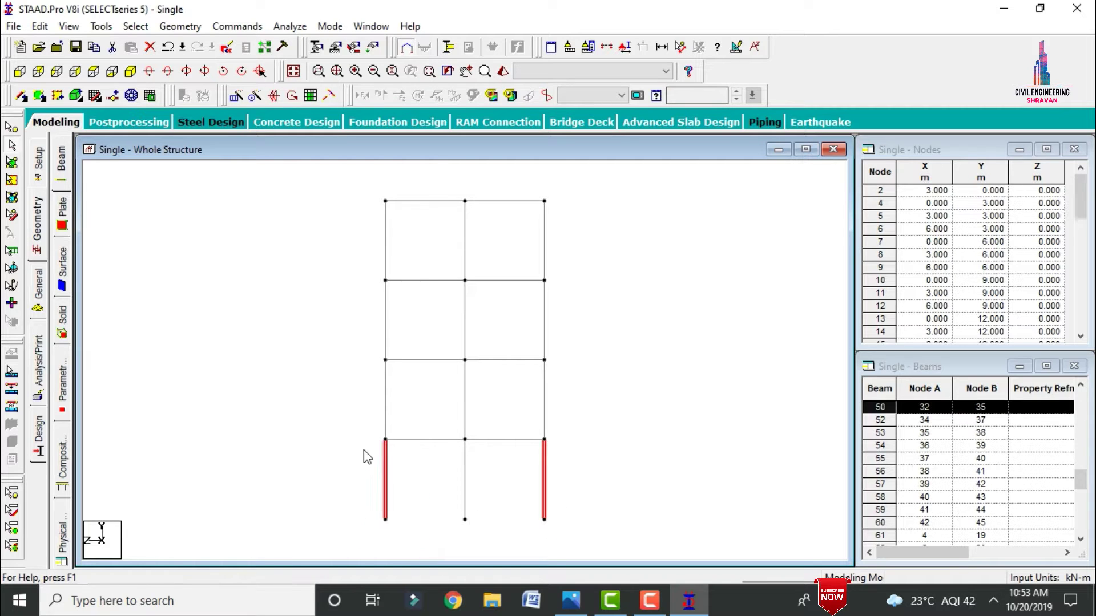
key(Delete)
key(Return)
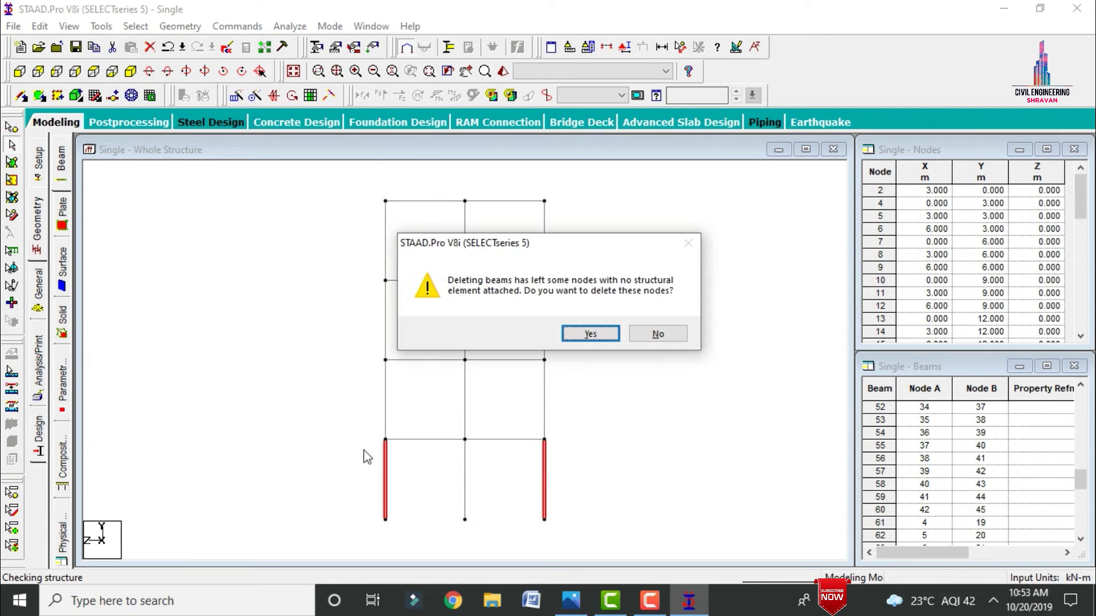
click(583, 334)
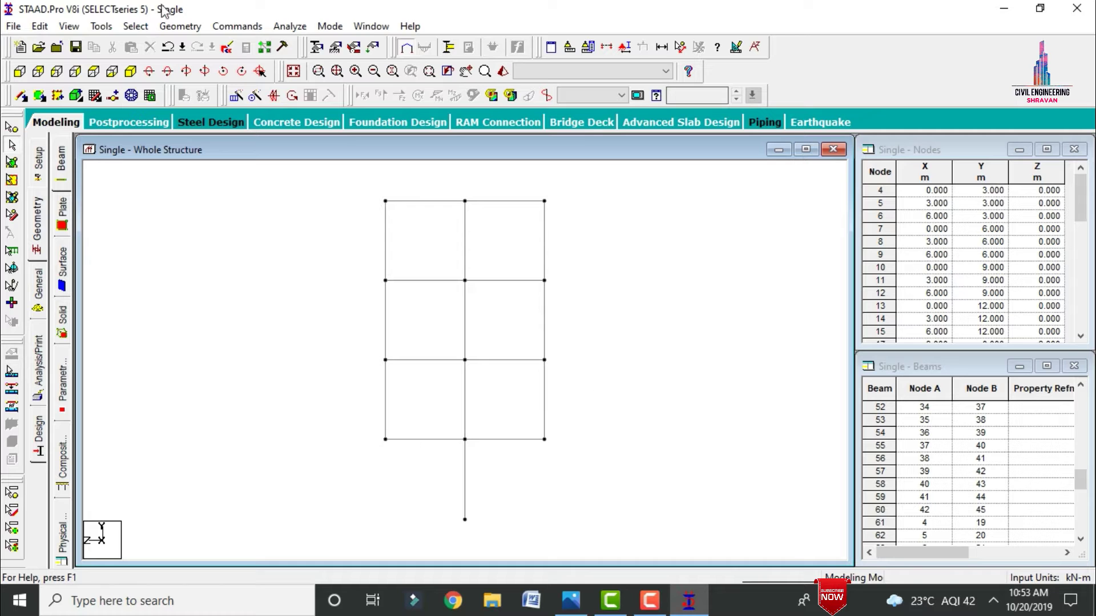
Step: View the frame isometrically and compare its single-column base with the inclined supports in the reference photo
click(130, 72)
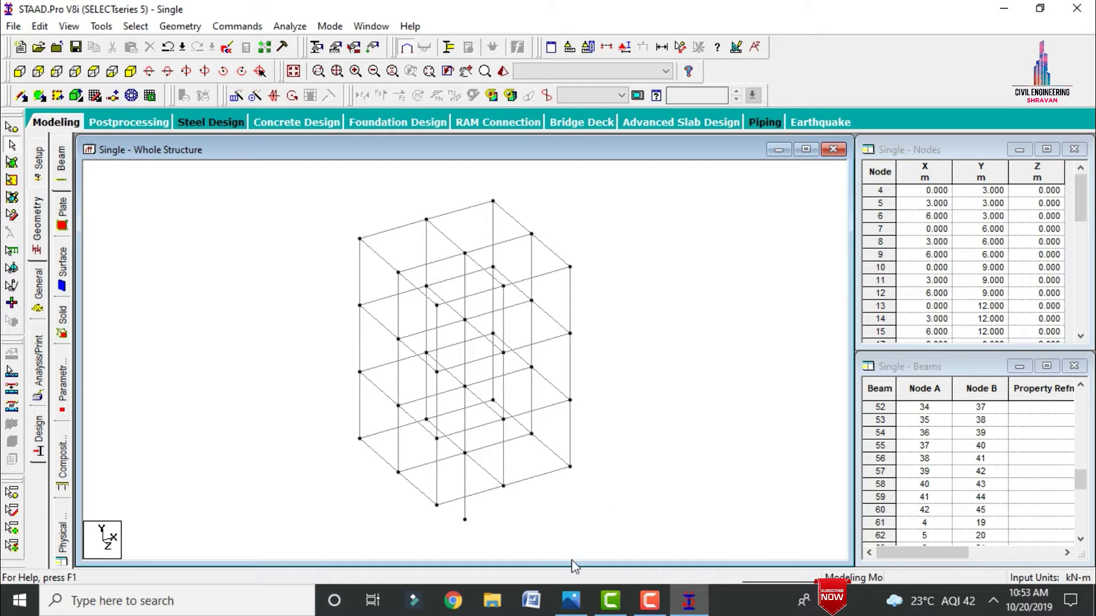
click(571, 601)
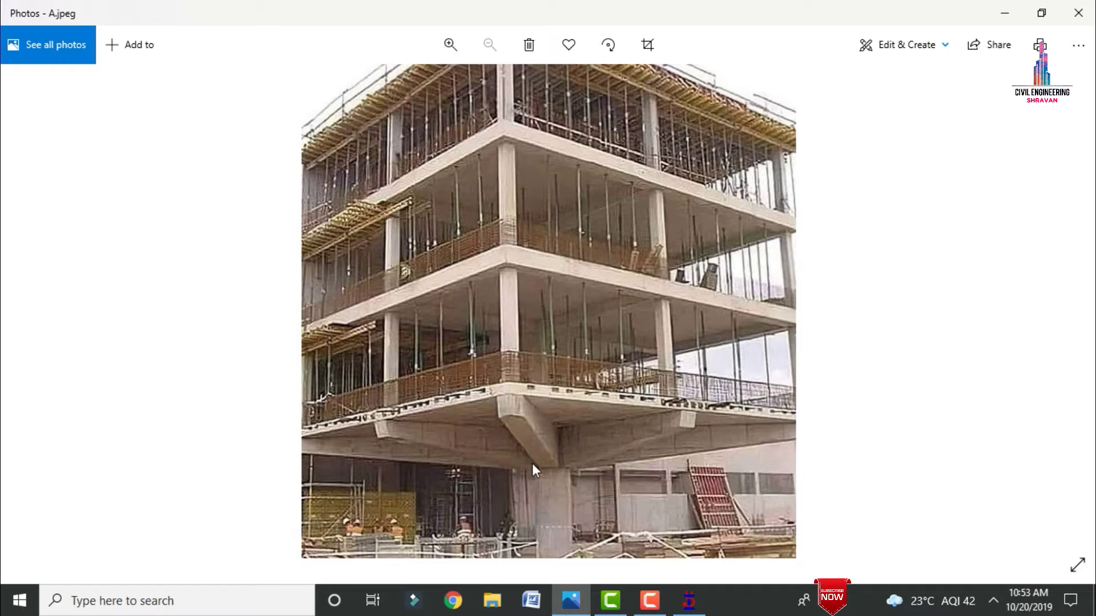
click(691, 596)
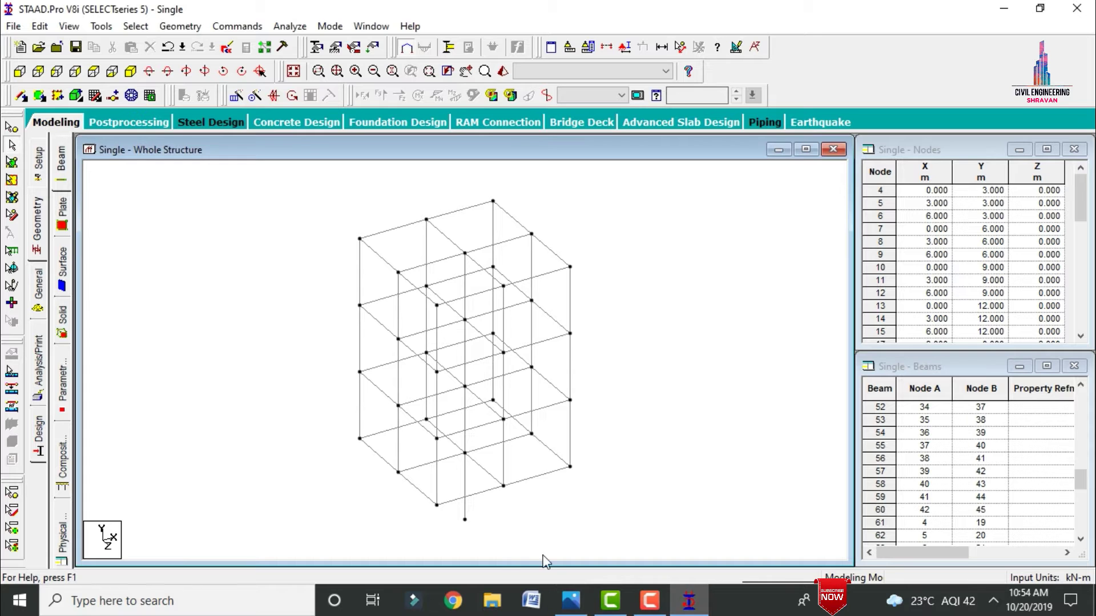
click(571, 600)
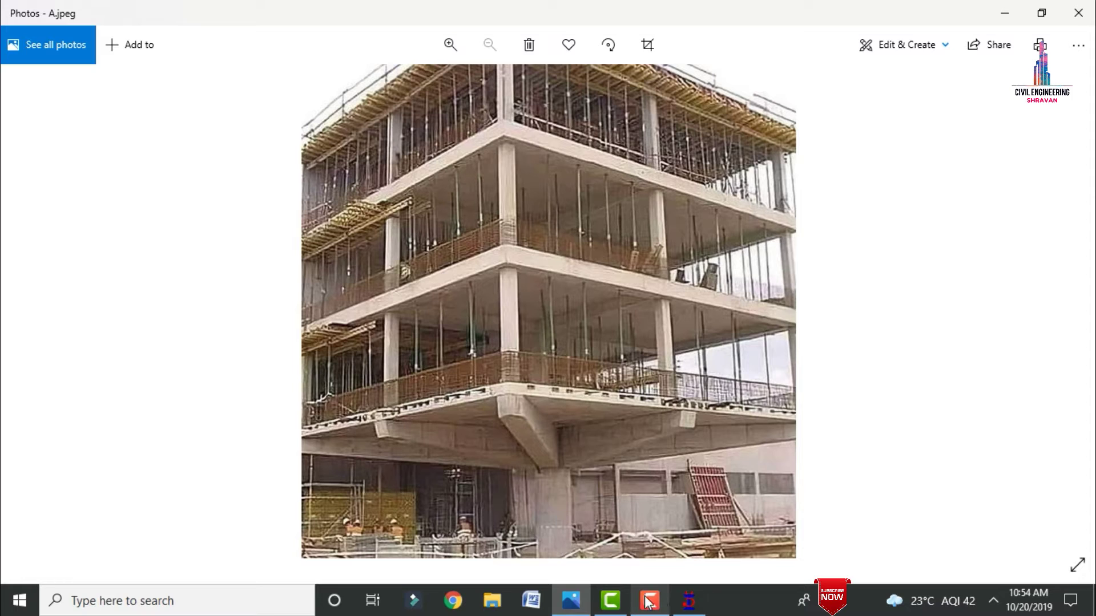
click(689, 600)
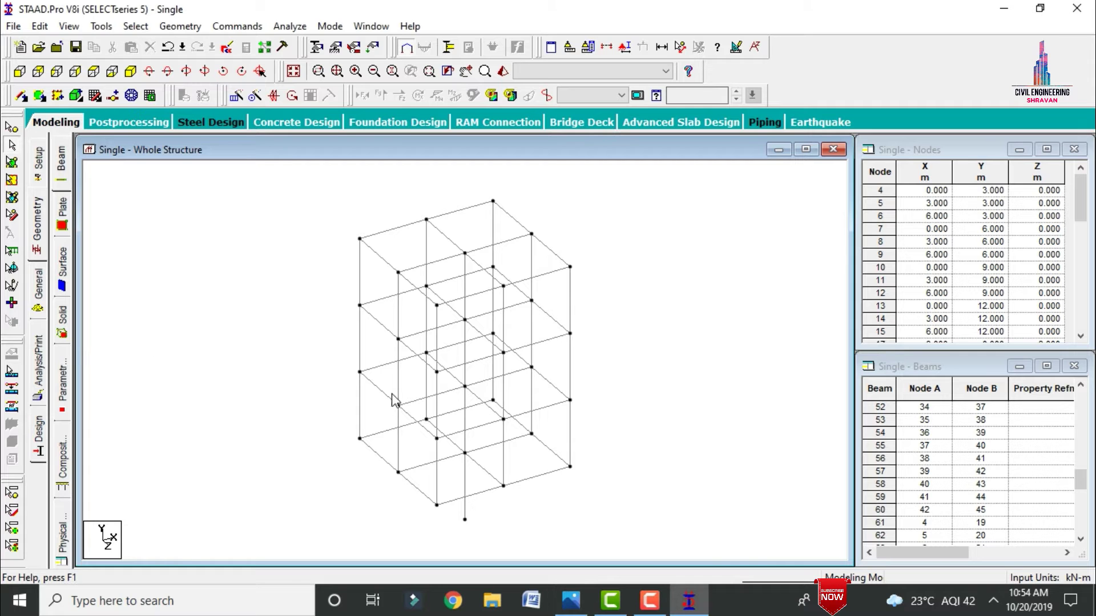
Step: Isolate the lowest floor's beams with a window section from the front view and show them isometrically
click(19, 71)
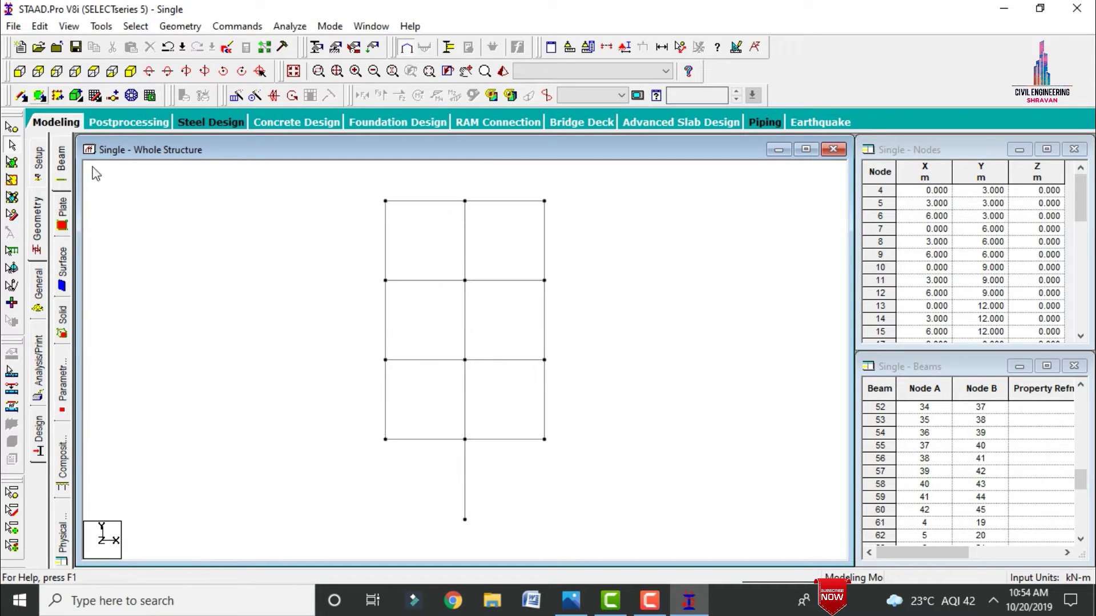
click(607, 46)
click(603, 206)
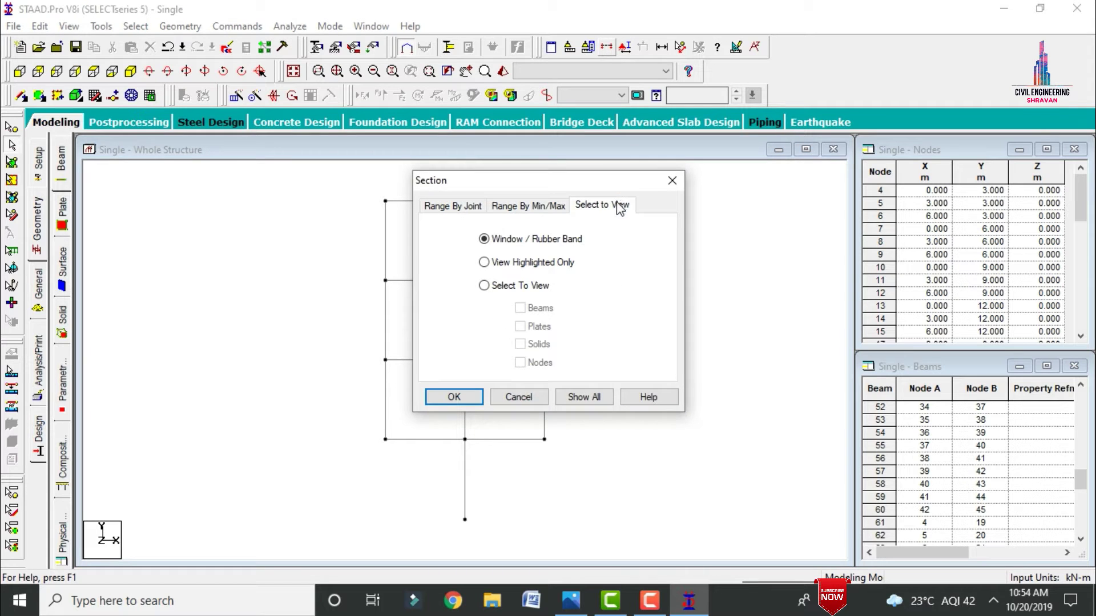
click(454, 397)
drag(361, 437, 591, 454)
click(130, 71)
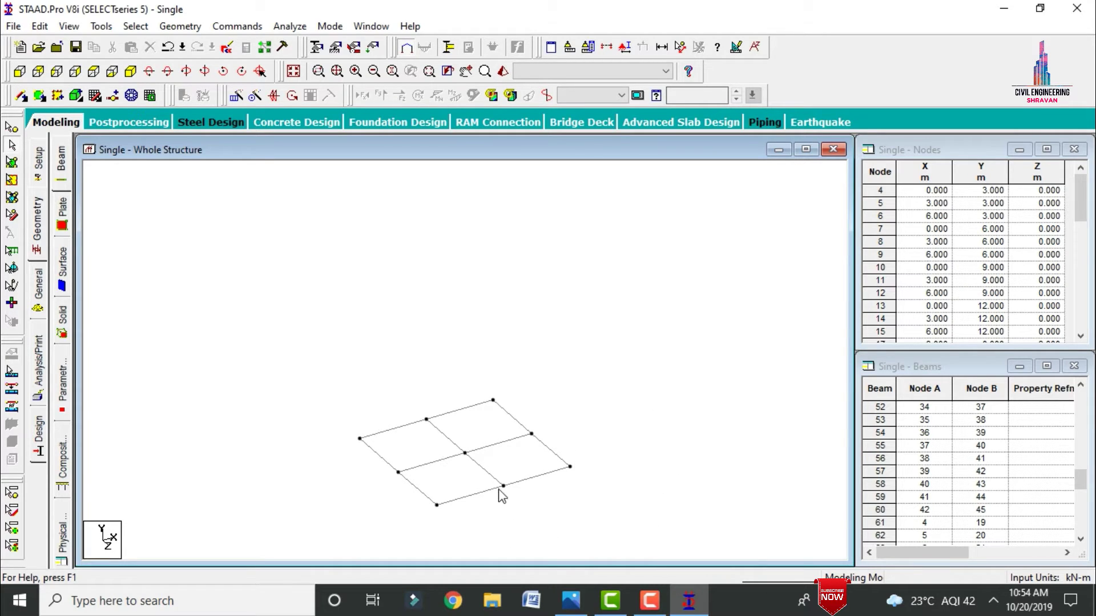
Step: Add diagonal beams linking the isolated floor's four corner nodes to its central node, and compare them with the reference photo
click(22, 96)
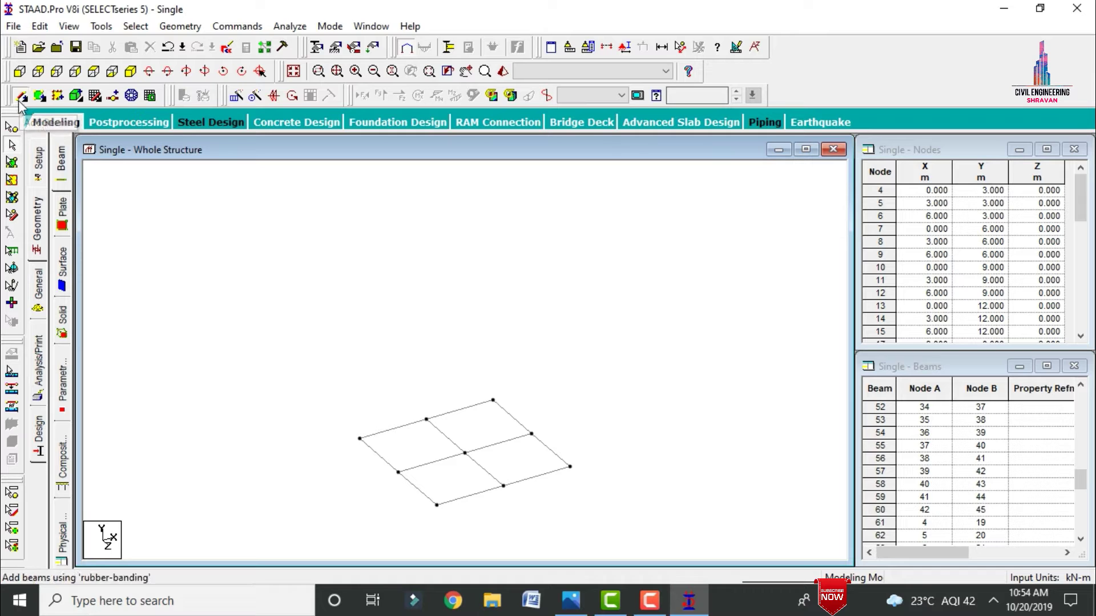
click(359, 438)
click(465, 453)
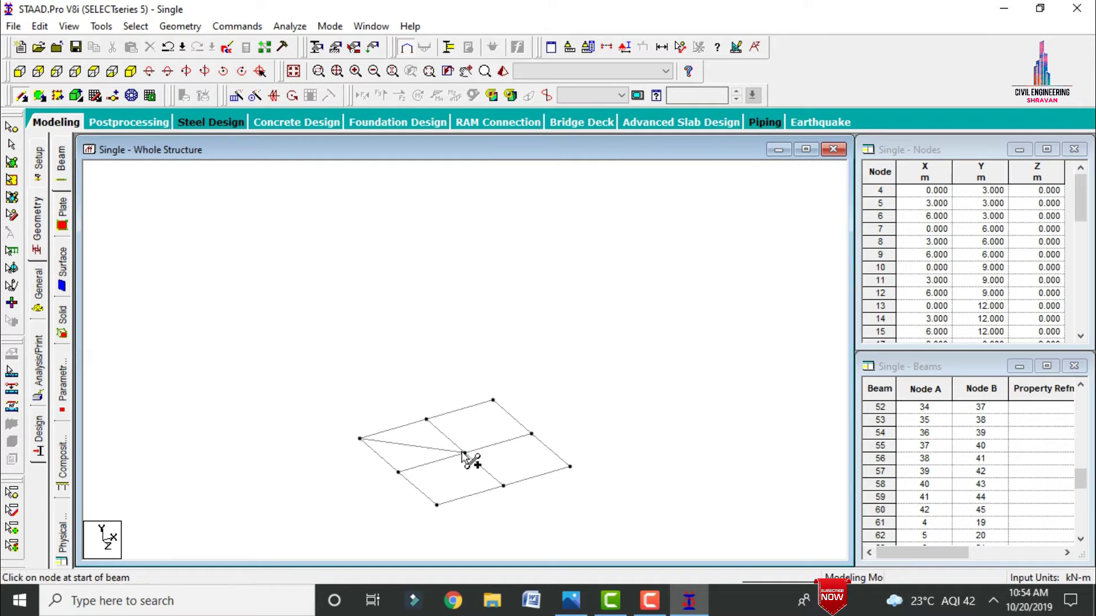
drag(492, 401, 570, 467)
drag(465, 452, 437, 505)
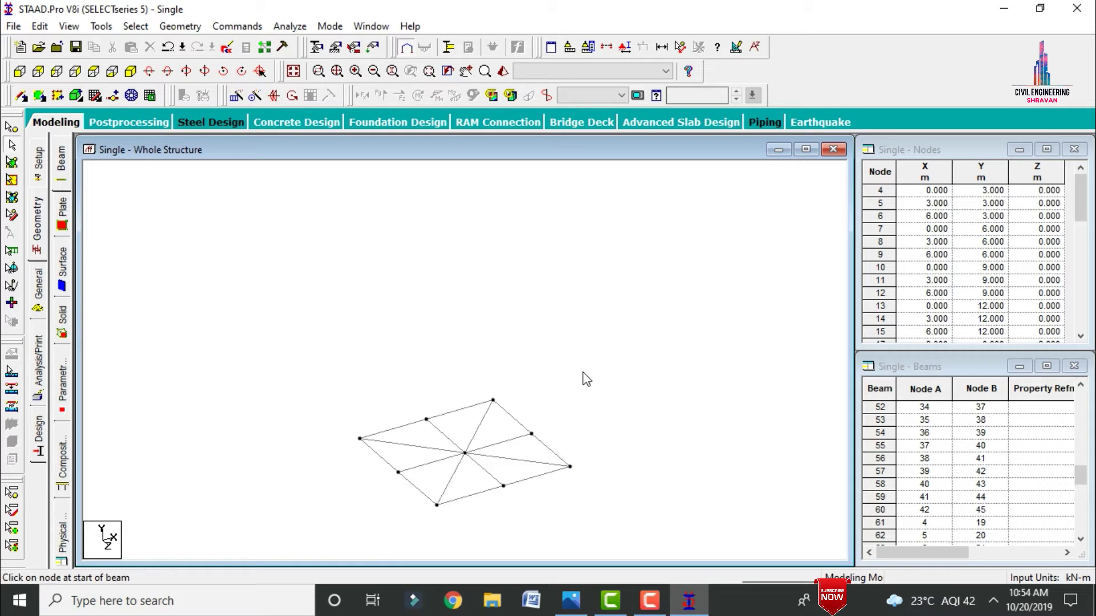
click(571, 600)
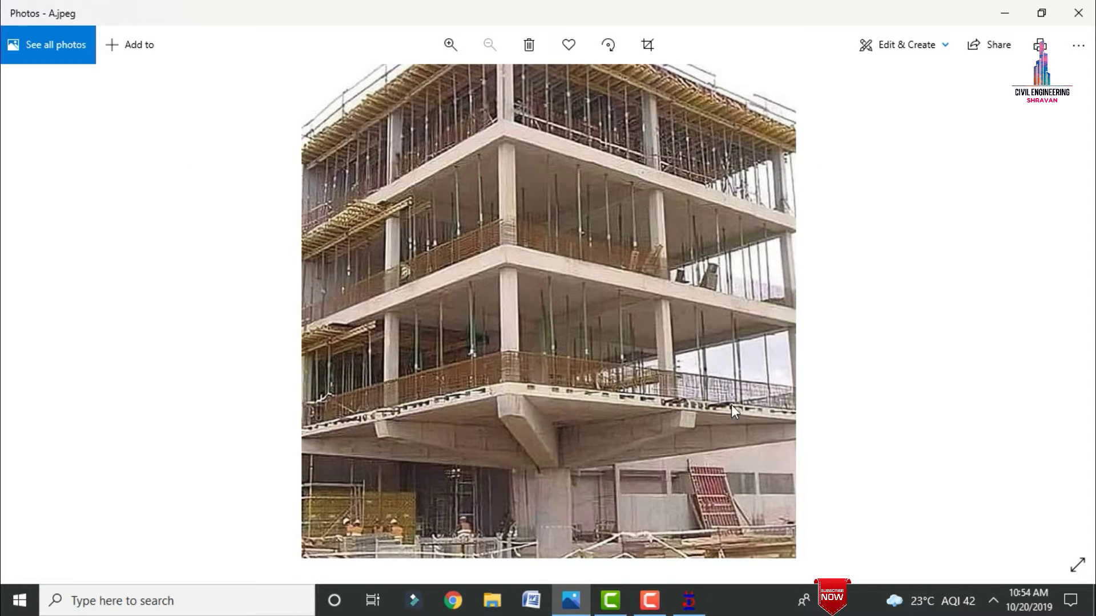
click(689, 601)
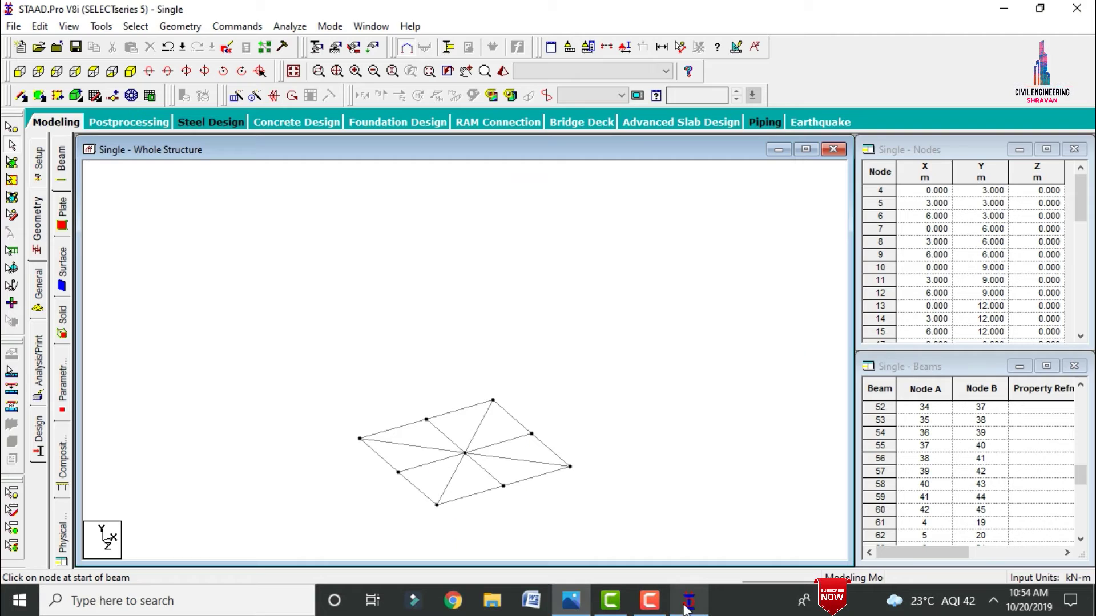
Step: Delete the eight perimeter beams of the isolated lowest floor, keeping the beams that radiate from the central node
click(460, 410)
ctrl+click(406, 428)
ctrl+click(380, 458)
ctrl+click(419, 492)
ctrl+click(469, 496)
ctrl+click(534, 478)
ctrl+click(552, 451)
ctrl+click(511, 416)
key(Delete)
key(Return)
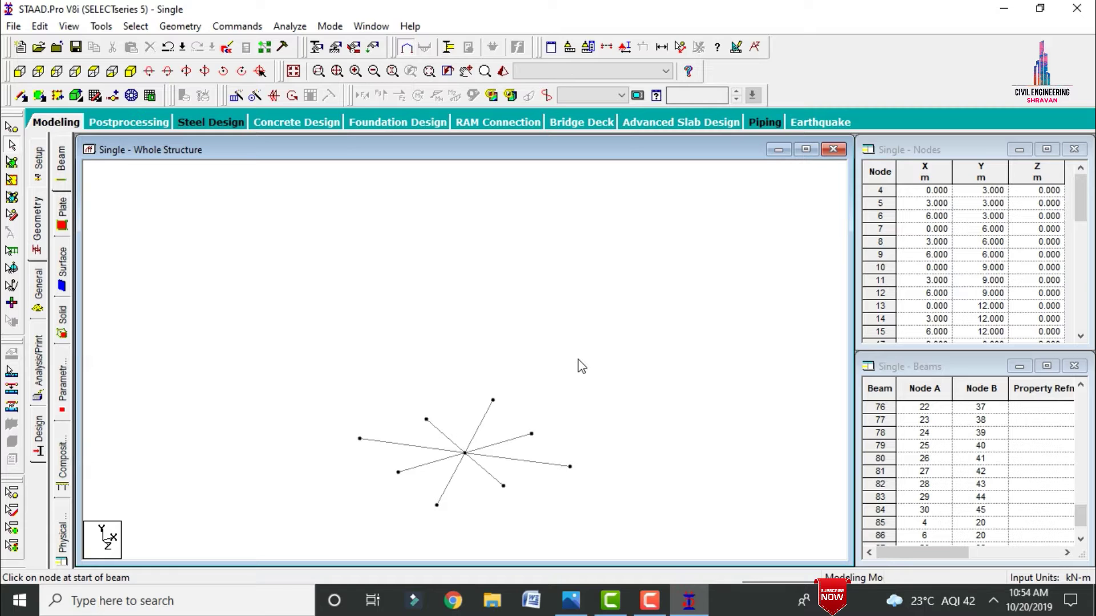
Step: Restore the whole structure, isolate the lowest floor with a window section from the front view, and show it in plan
click(275, 93)
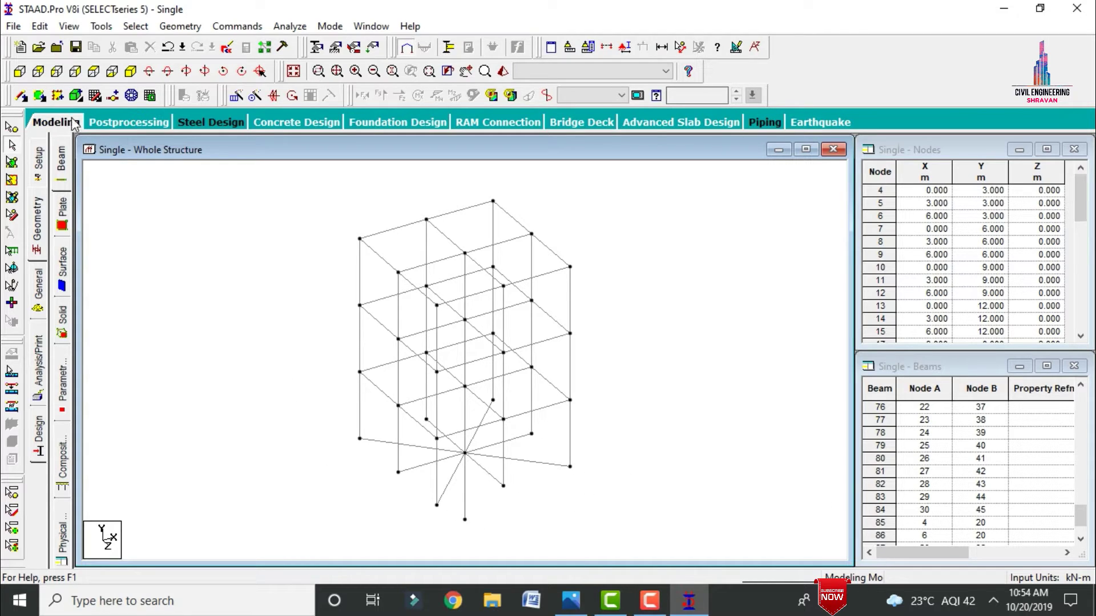
click(21, 72)
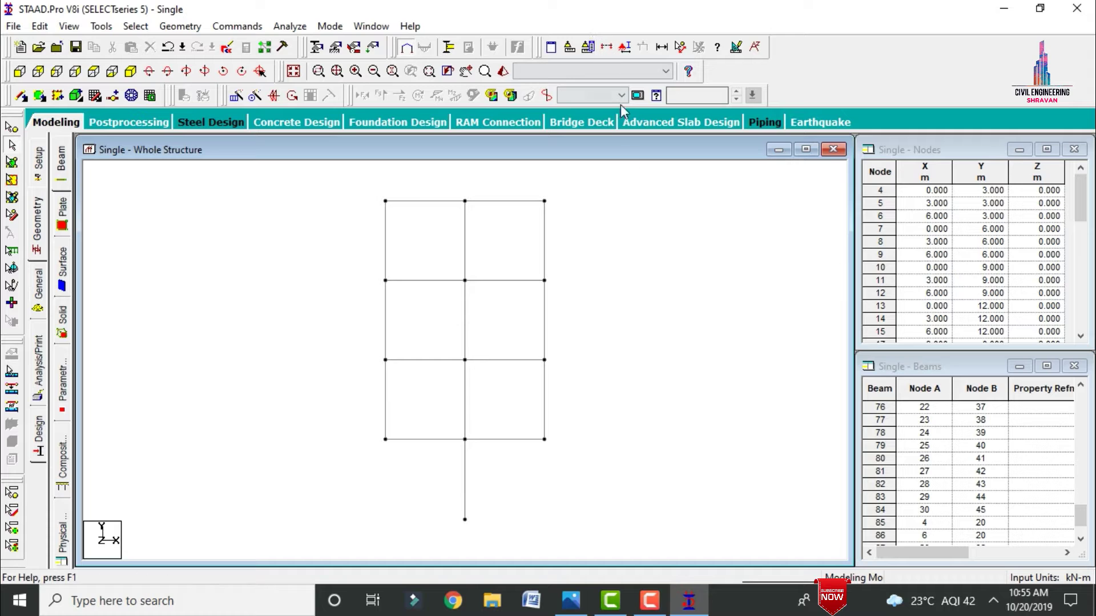
click(605, 48)
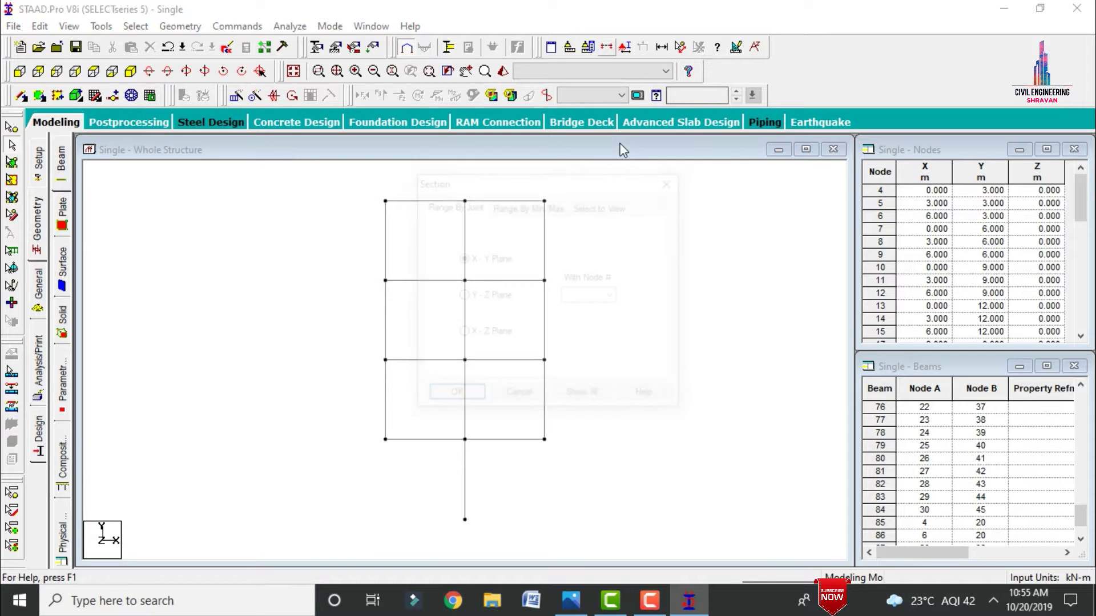
click(600, 205)
click(453, 398)
drag(362, 438, 609, 446)
click(96, 72)
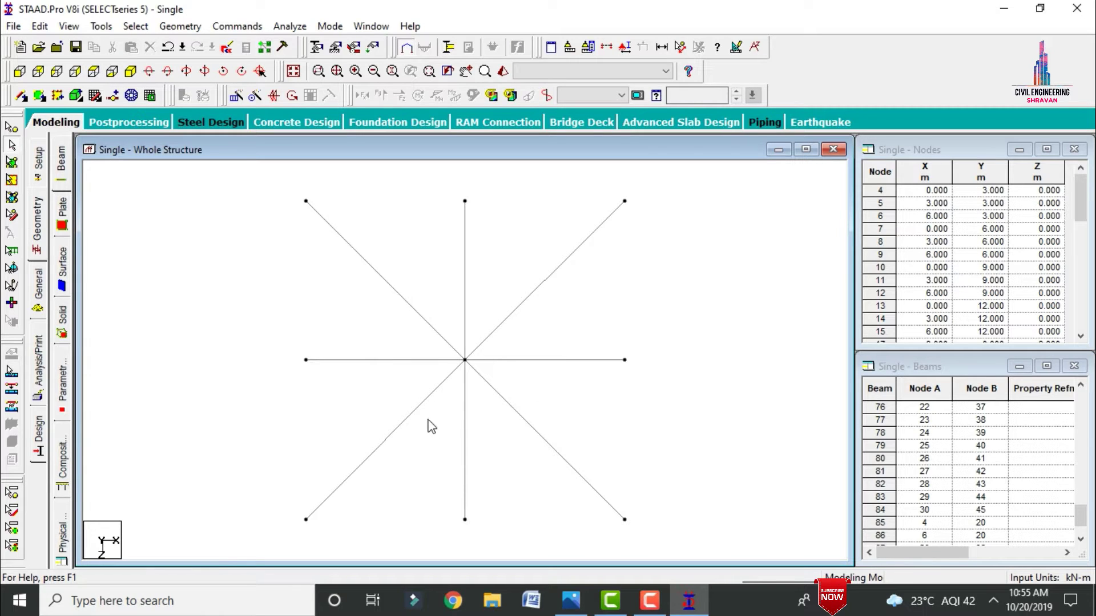
Step: Generate a polygonal plate mesh with 1 division per edge in the triangle between the upper-left corner, top-middle and central nodes
click(135, 99)
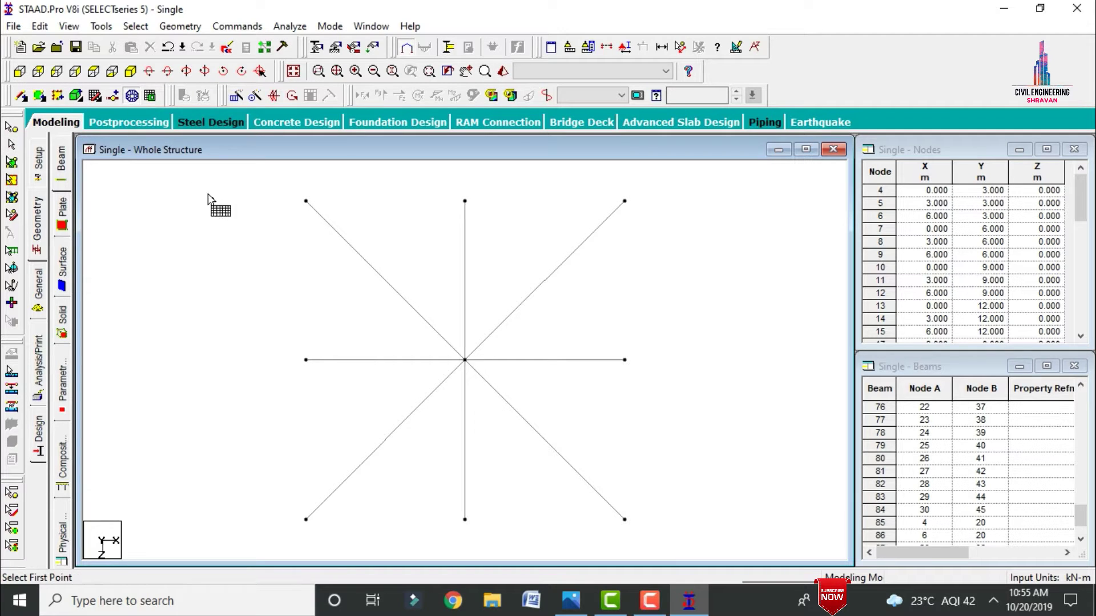
click(306, 202)
click(465, 201)
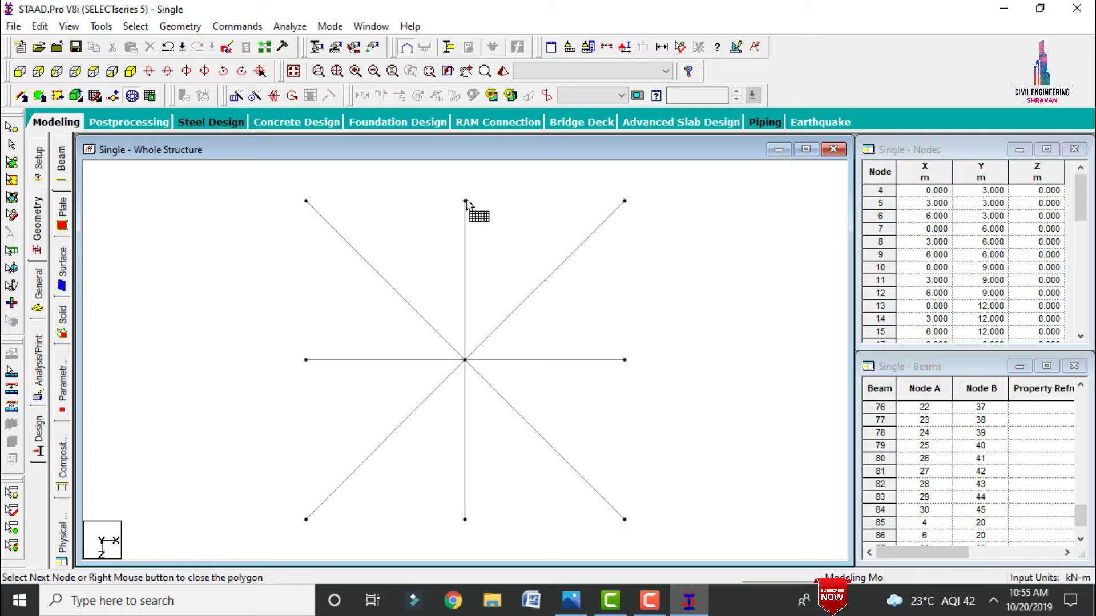
click(465, 360)
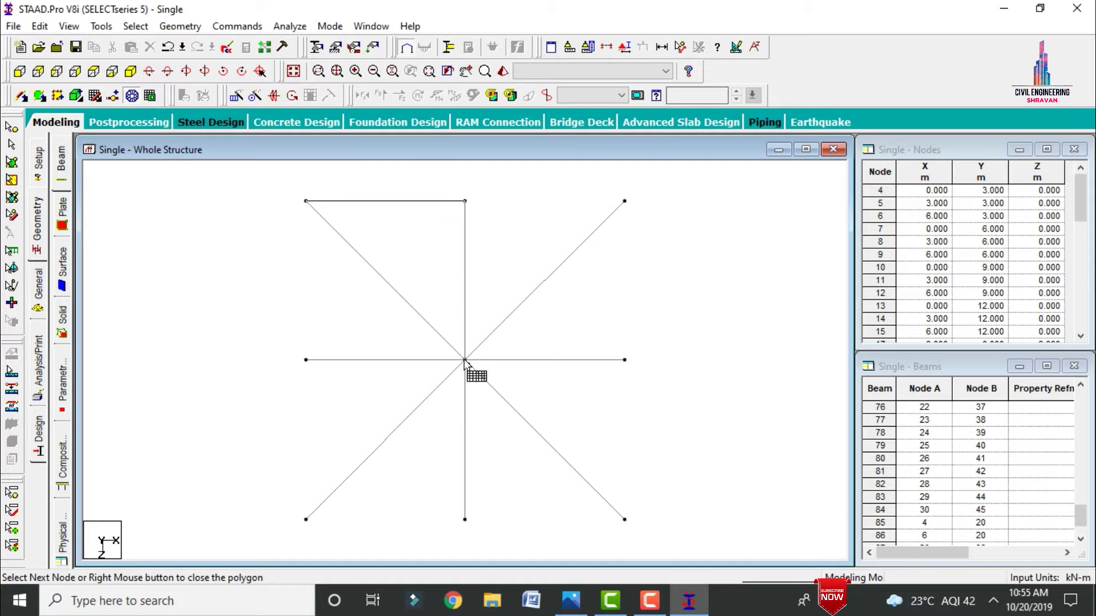
click(307, 202)
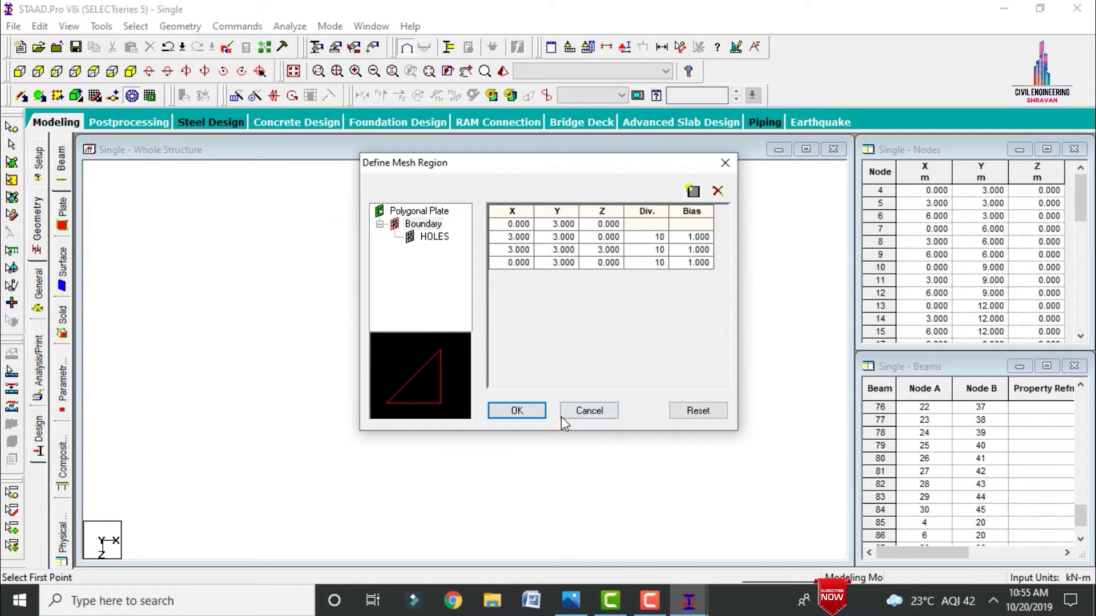
click(657, 237)
text(1)
key(Tab)
click(659, 250)
key(Down)
text(1)
click(502, 411)
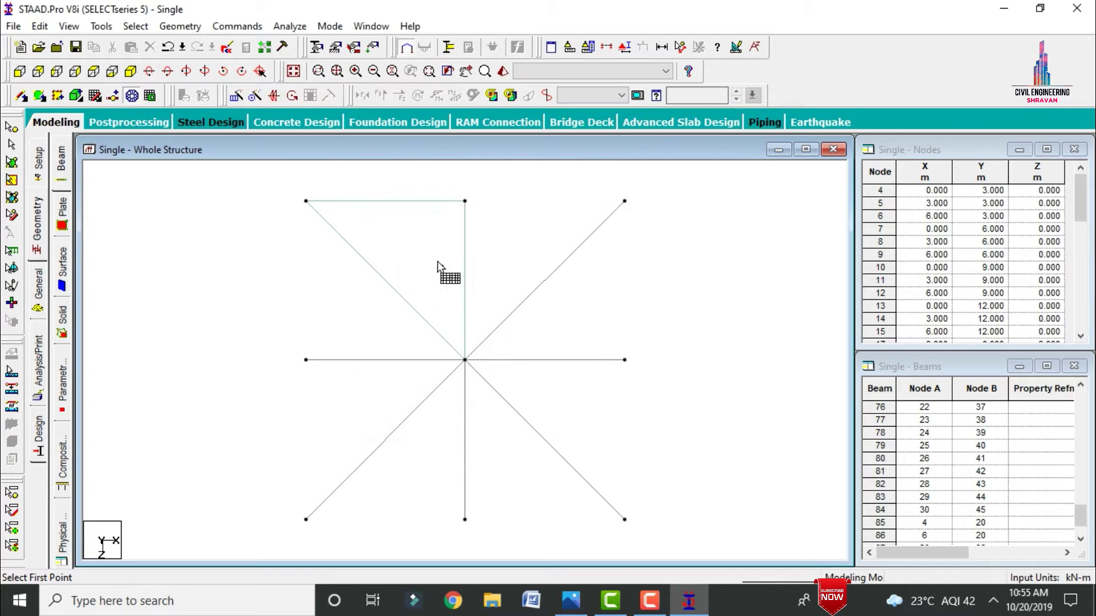
Step: Generate a polygonal plate mesh with 1 division per edge in the triangle between the top-middle, upper-right corner and central nodes
click(466, 201)
click(624, 201)
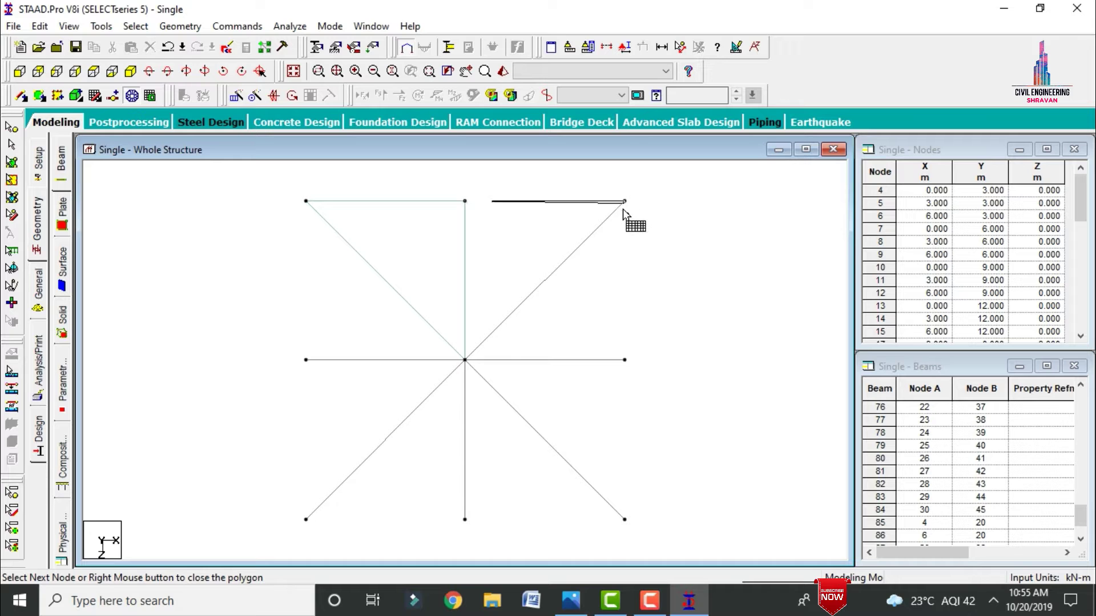
click(466, 360)
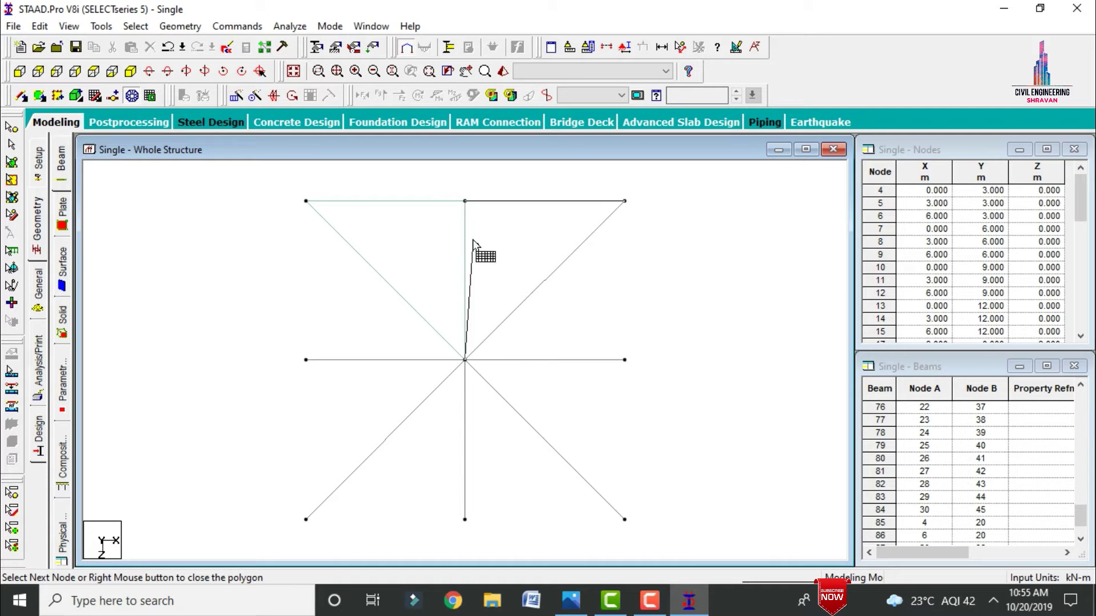
click(465, 201)
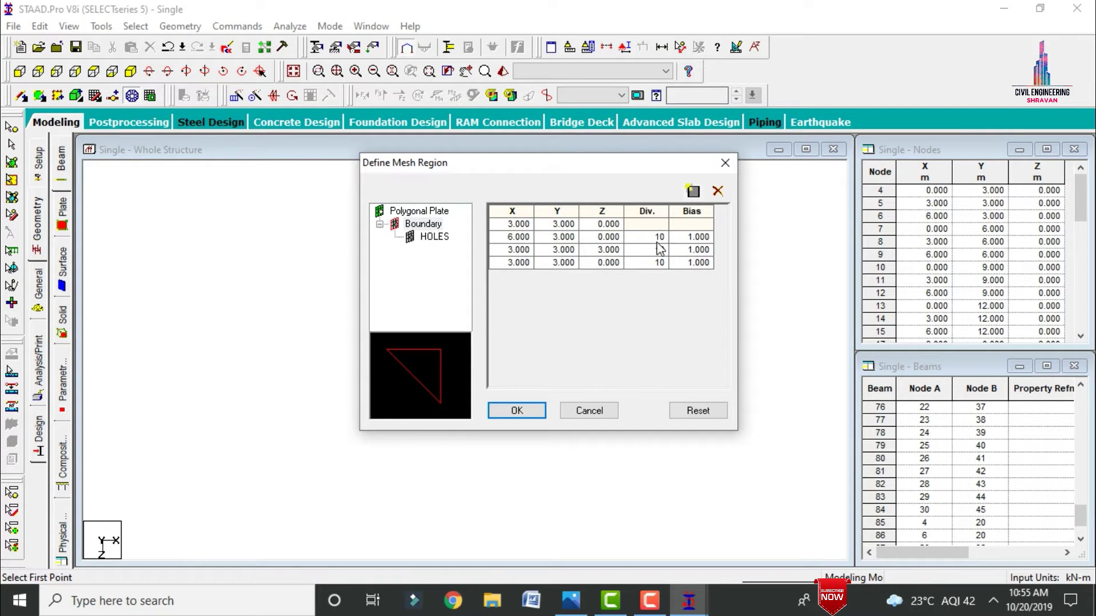
key(BackSpace)
key(Down)
key(BackSpace)
key(Return)
click(510, 414)
Step: Mesh the remaining six triangular panels around the central node with undivided plates to complete the lowest floor slab
click(465, 360)
click(624, 201)
click(465, 360)
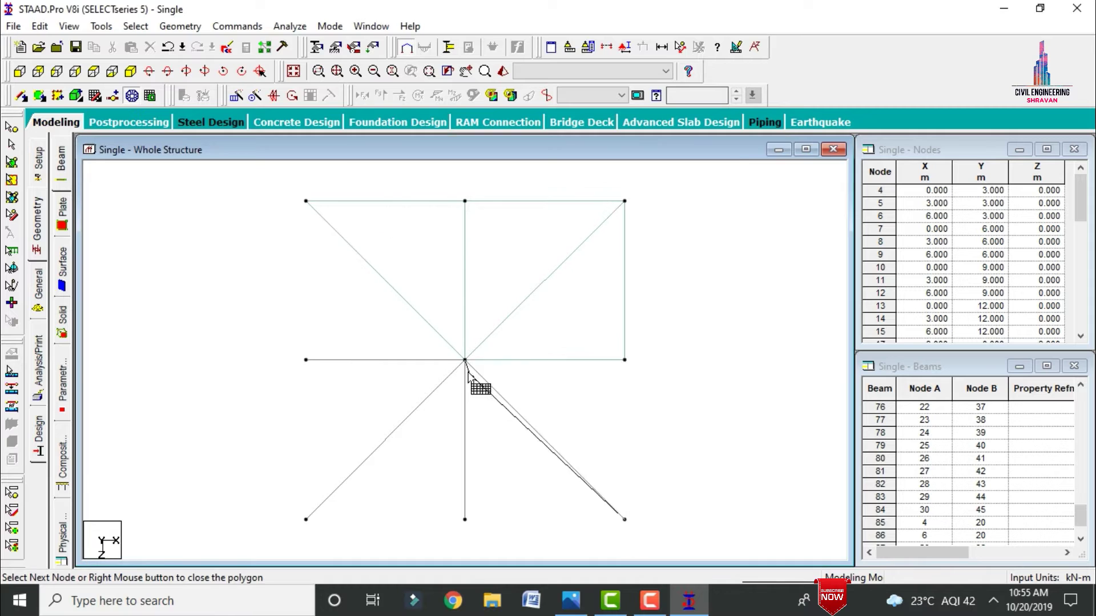
click(465, 360)
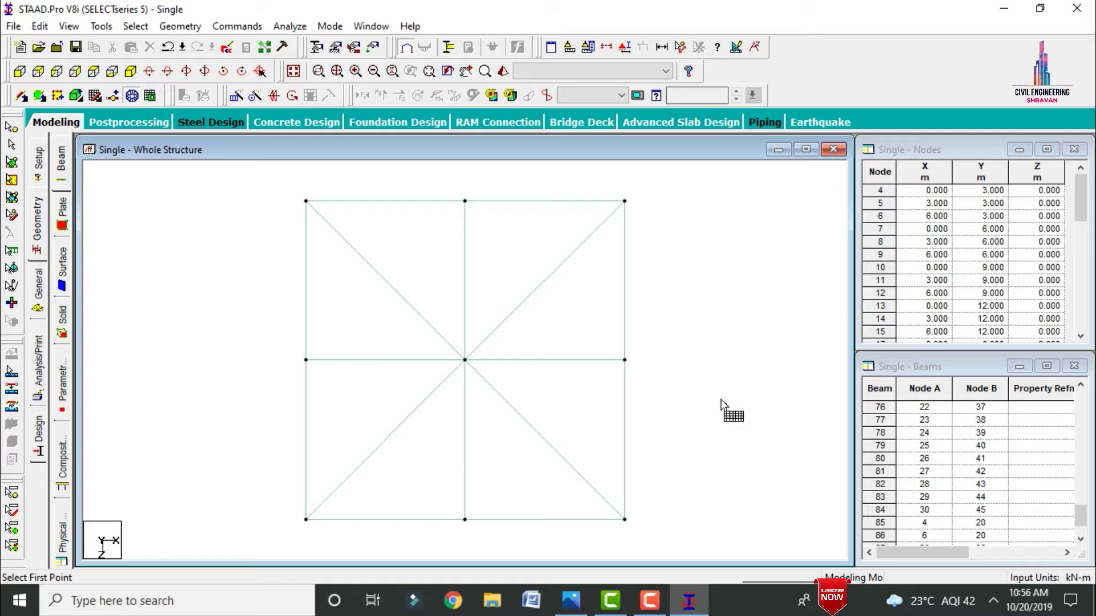
Step: Restore the whole structure, isolate the second-lowest floor's beams with a window section from the front view, and show them isometrically
click(294, 72)
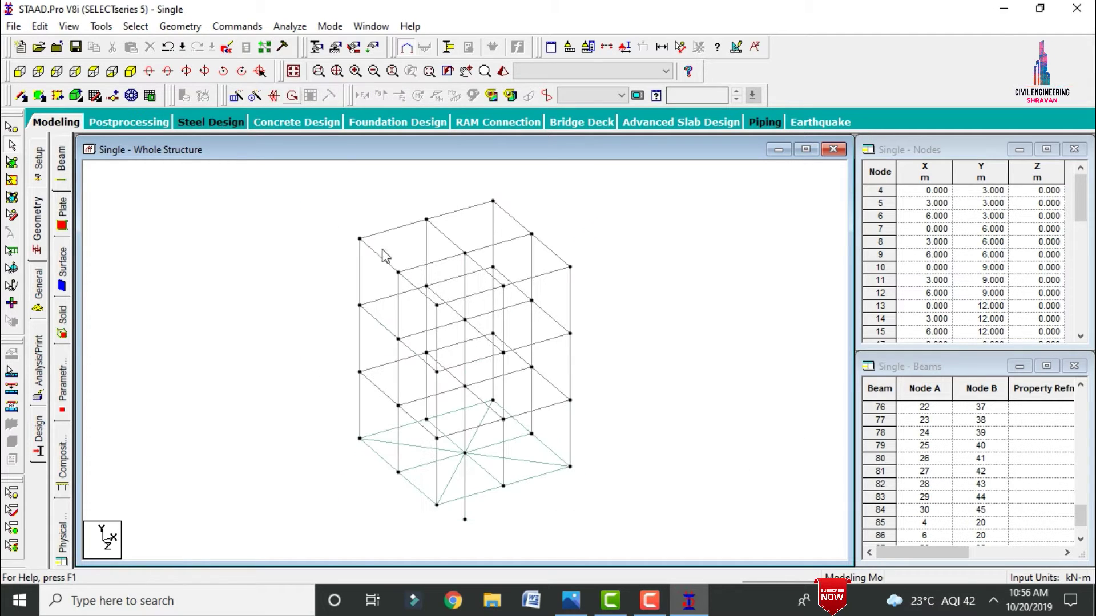
click(27, 71)
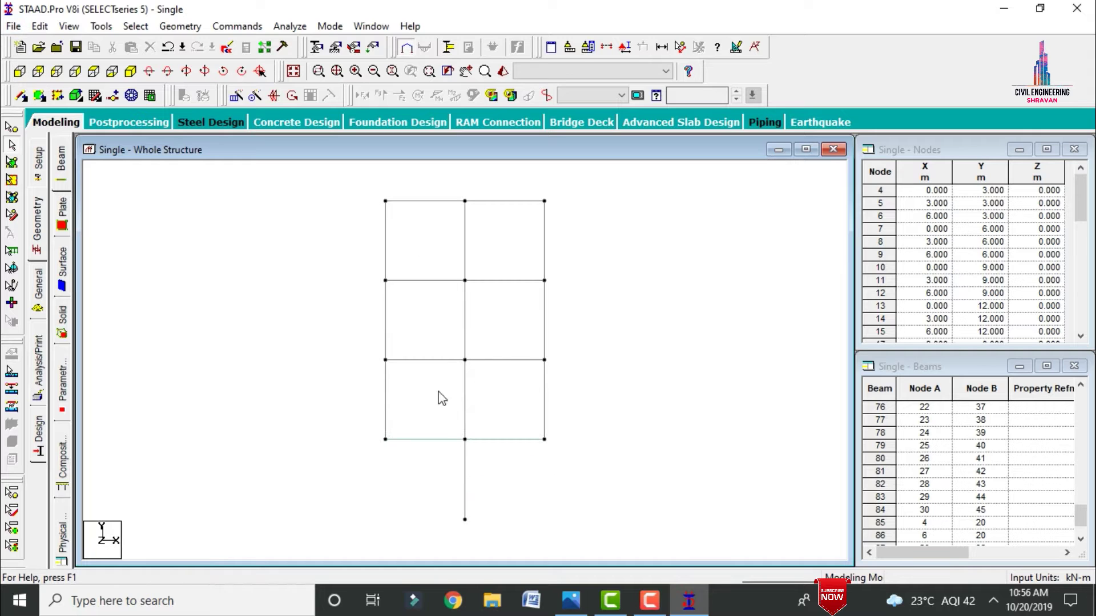
click(606, 46)
click(604, 207)
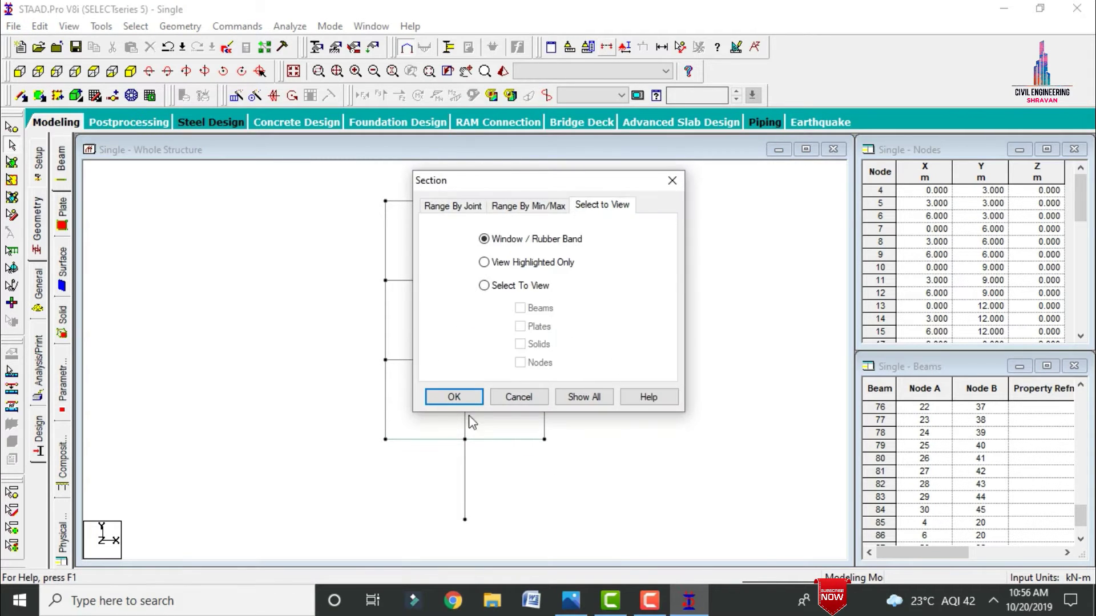
click(460, 397)
drag(338, 353, 617, 370)
click(132, 72)
Step: Add a four-noded plate in the isolated floor's left panel, between the corner, its two adjacent mid-edge nodes and the central node
click(40, 95)
click(359, 372)
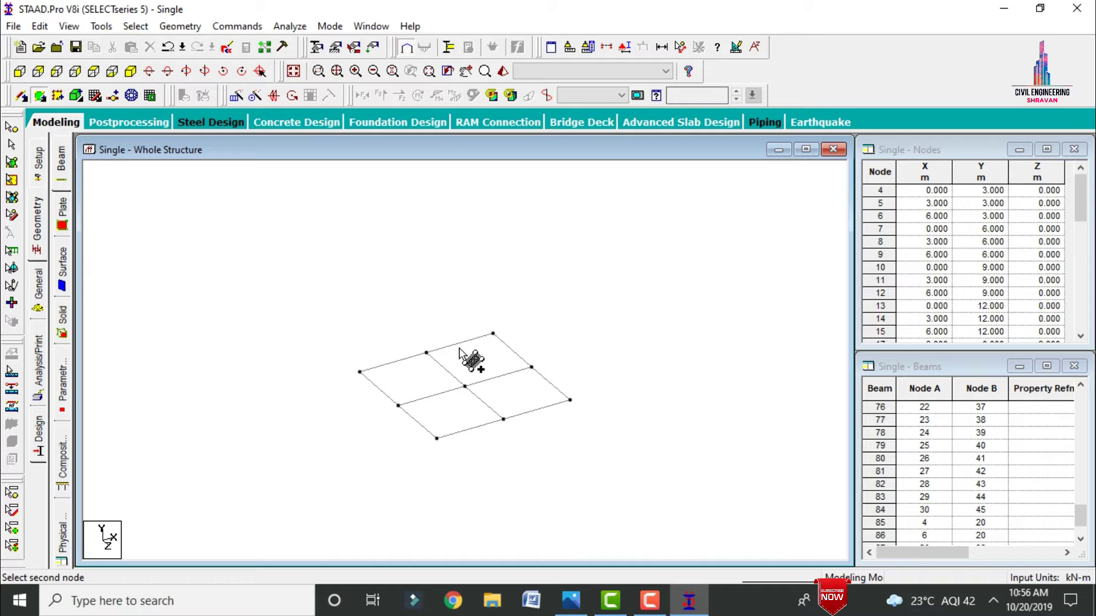
click(426, 353)
click(464, 386)
click(399, 406)
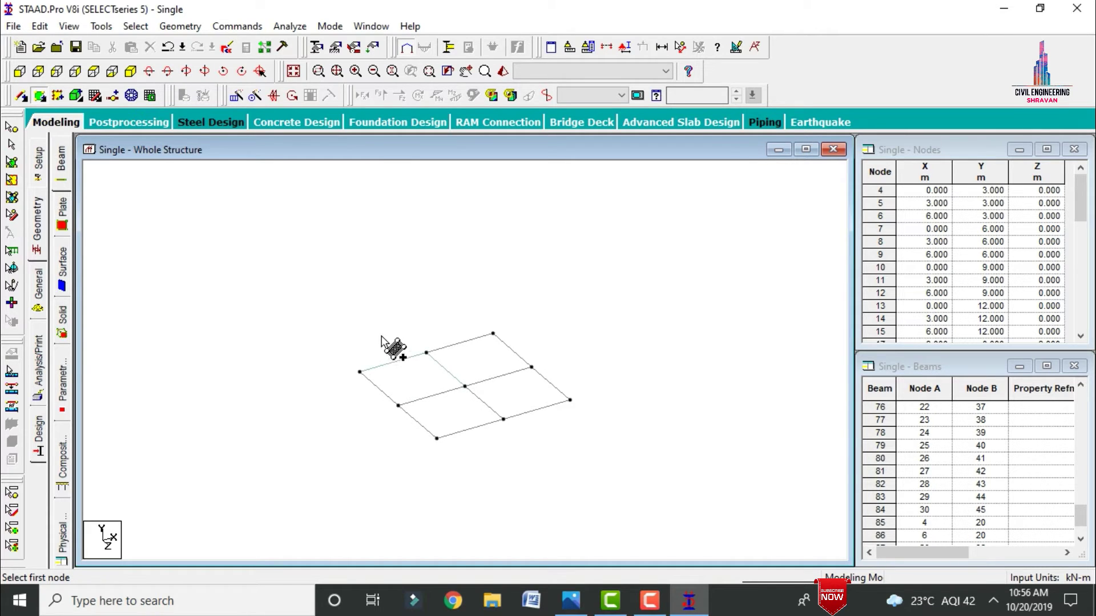
Step: Select the new plate and copy it with Translational Repeat, one step of 3 m in the X direction
click(13, 165)
click(422, 393)
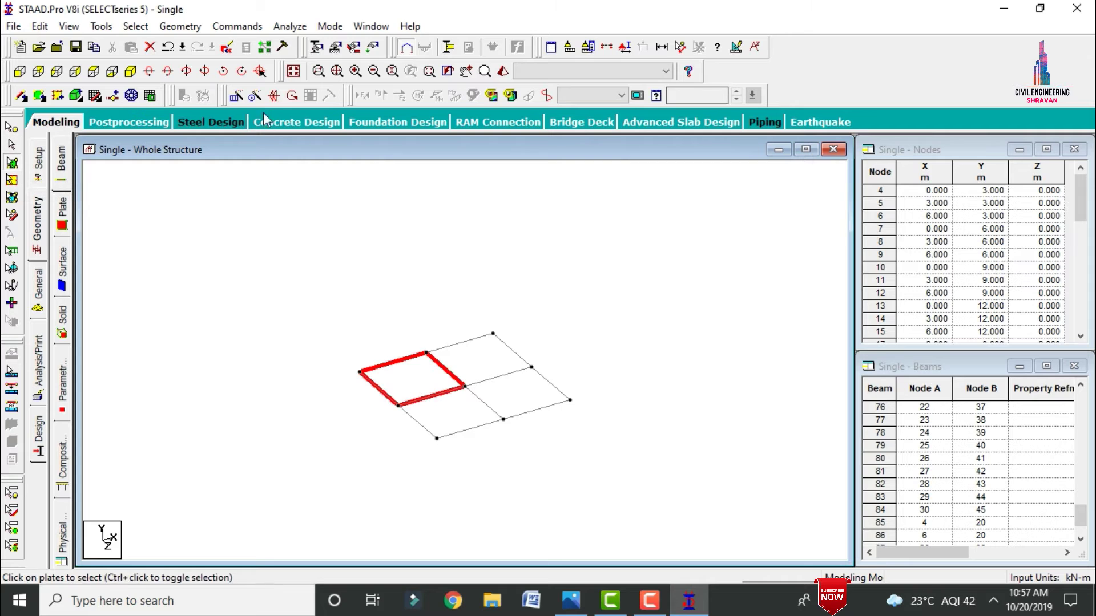
click(236, 96)
key(Tab)
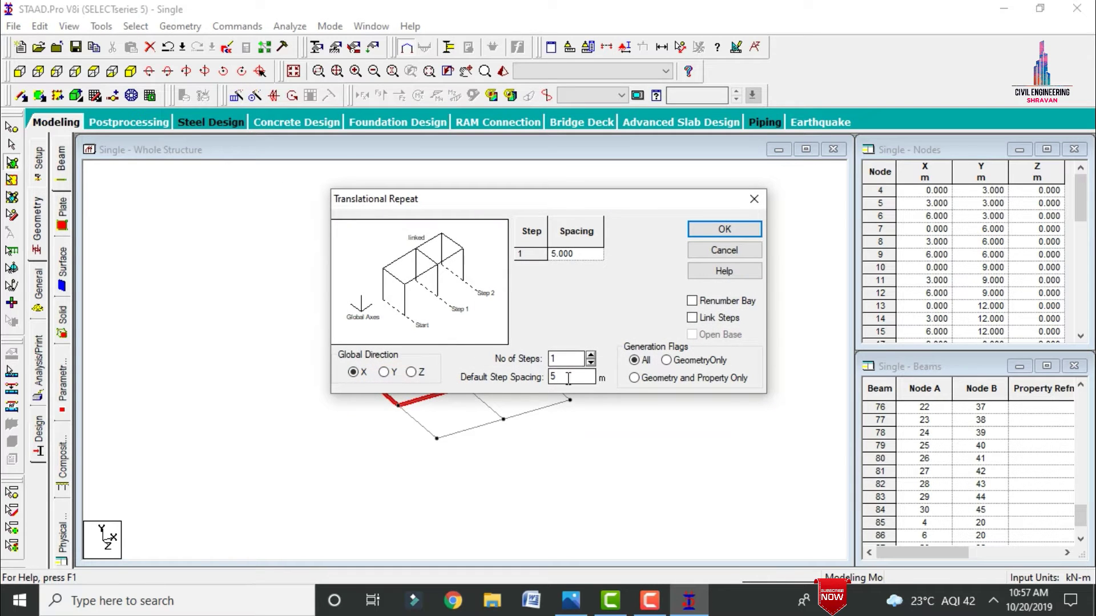
text(3)
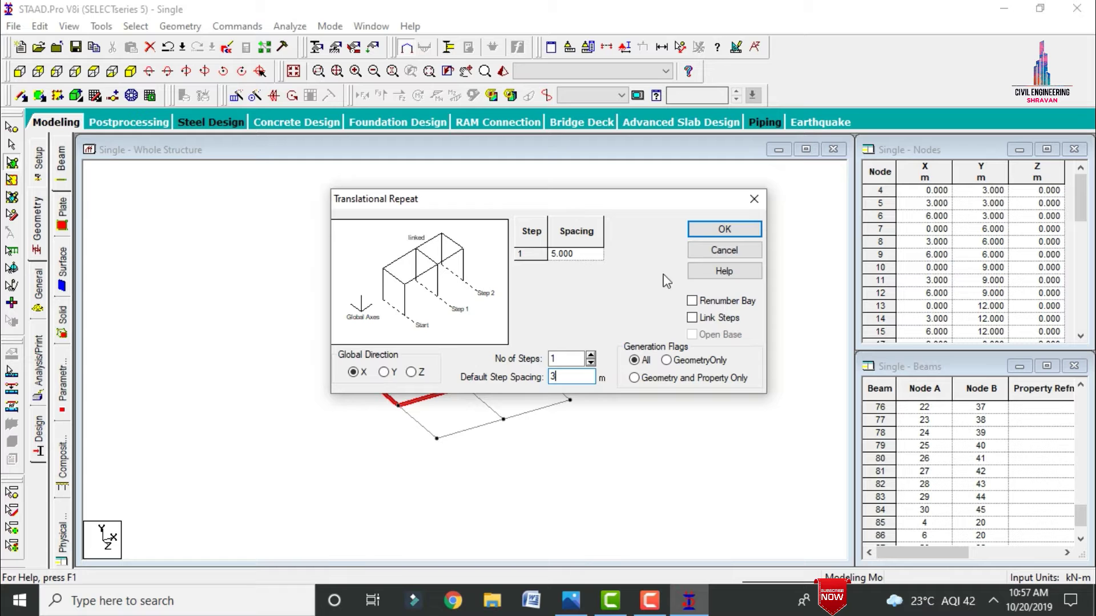
click(712, 233)
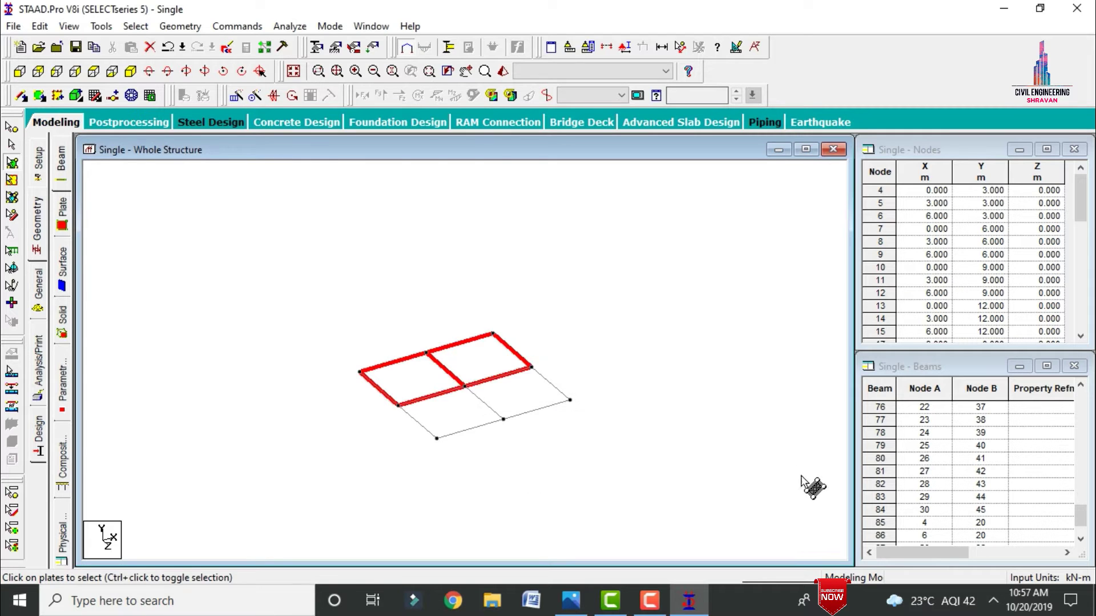
Step: Repeat the two selected plates one step of 3 m in the Z direction to fill the whole floor
click(235, 96)
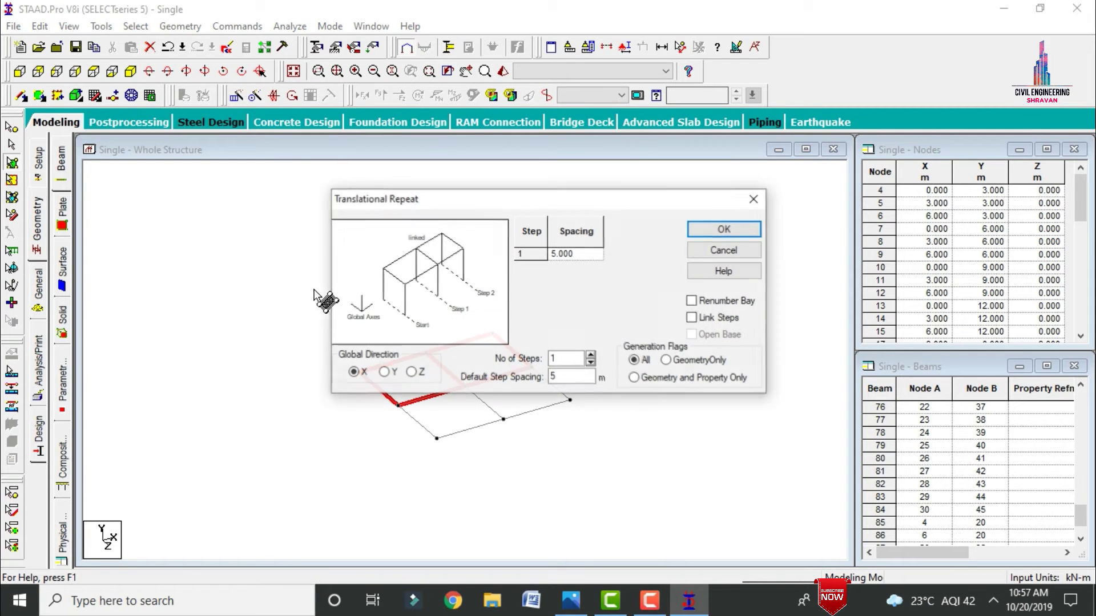
click(411, 372)
key(Tab)
key(Tab)
text(3)
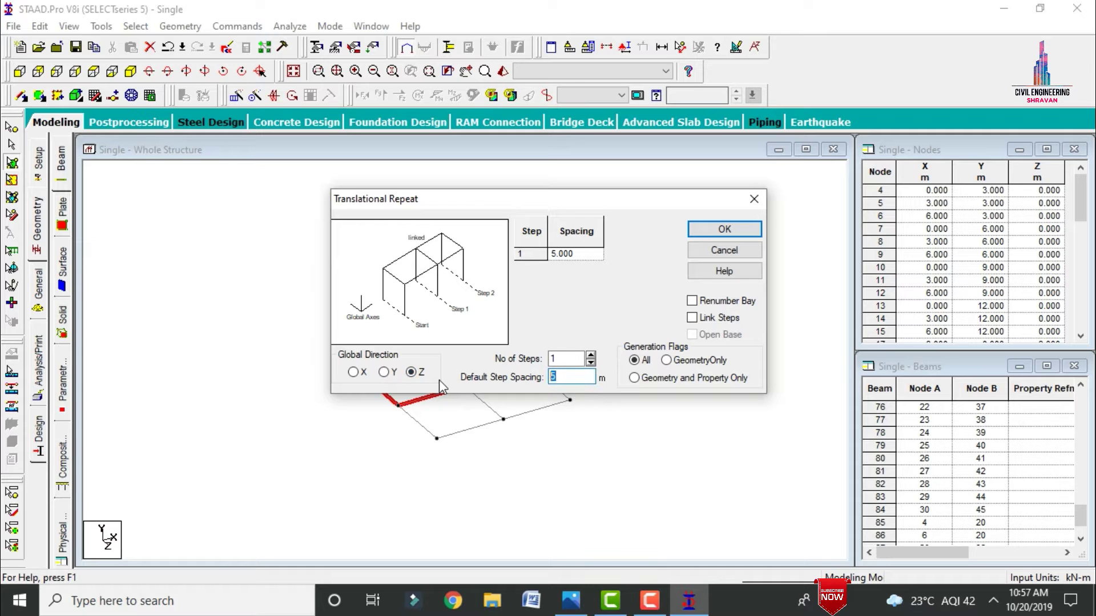
click(724, 228)
click(624, 382)
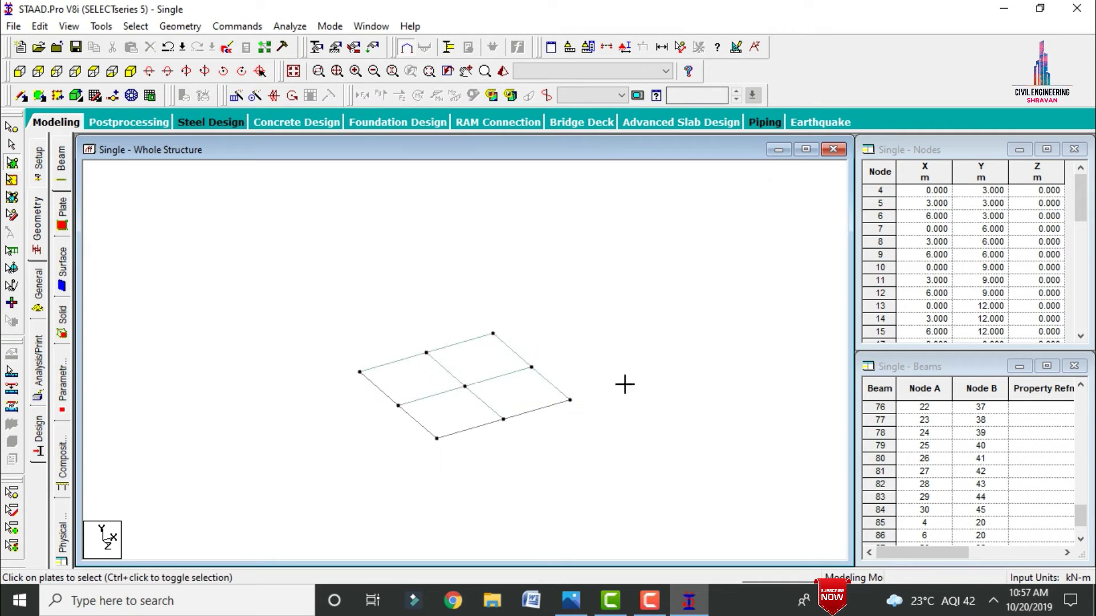
Step: Copy the second-lowest floor's plates to the two floors above with a two-step Translational Repeat in Y, and show the structure isometrically
click(293, 71)
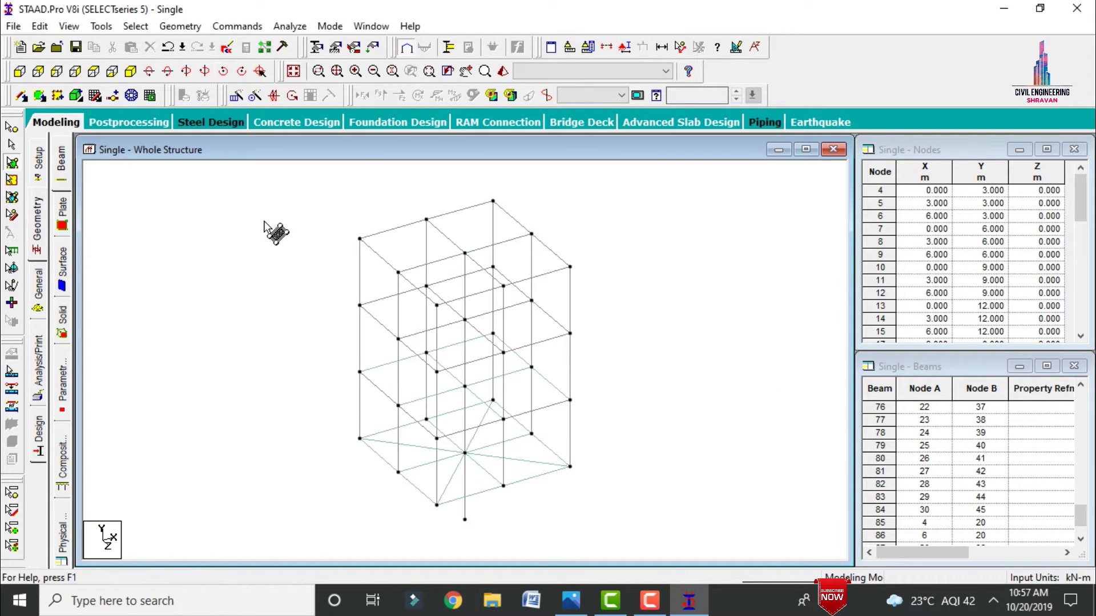
click(19, 72)
drag(343, 347, 628, 392)
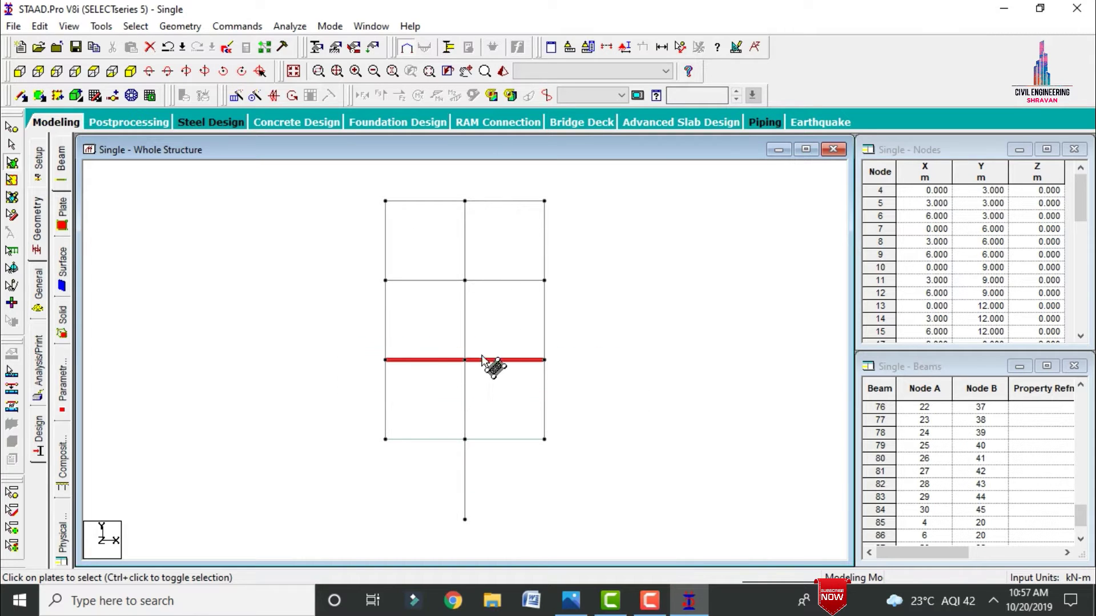
right_click(494, 367)
click(507, 378)
double_click(565, 359)
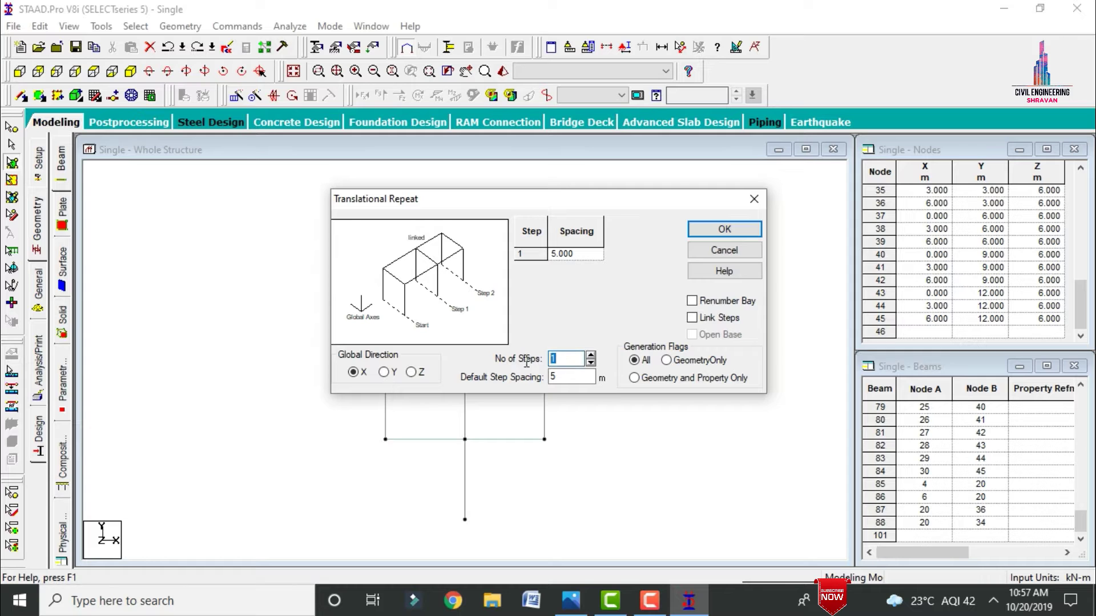
text(2)
key(Tab)
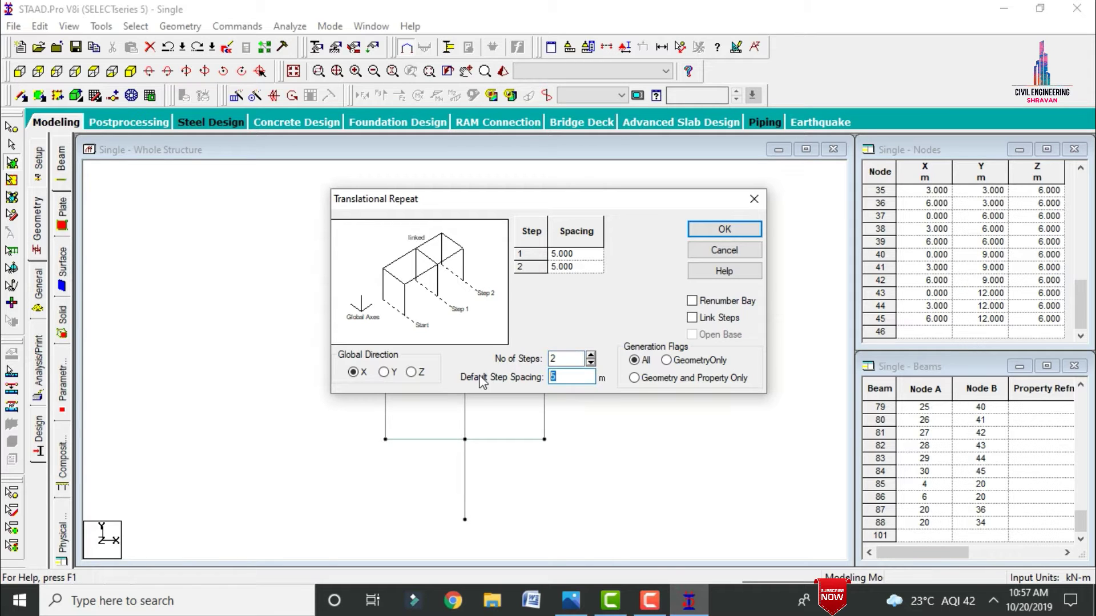
click(383, 372)
click(724, 229)
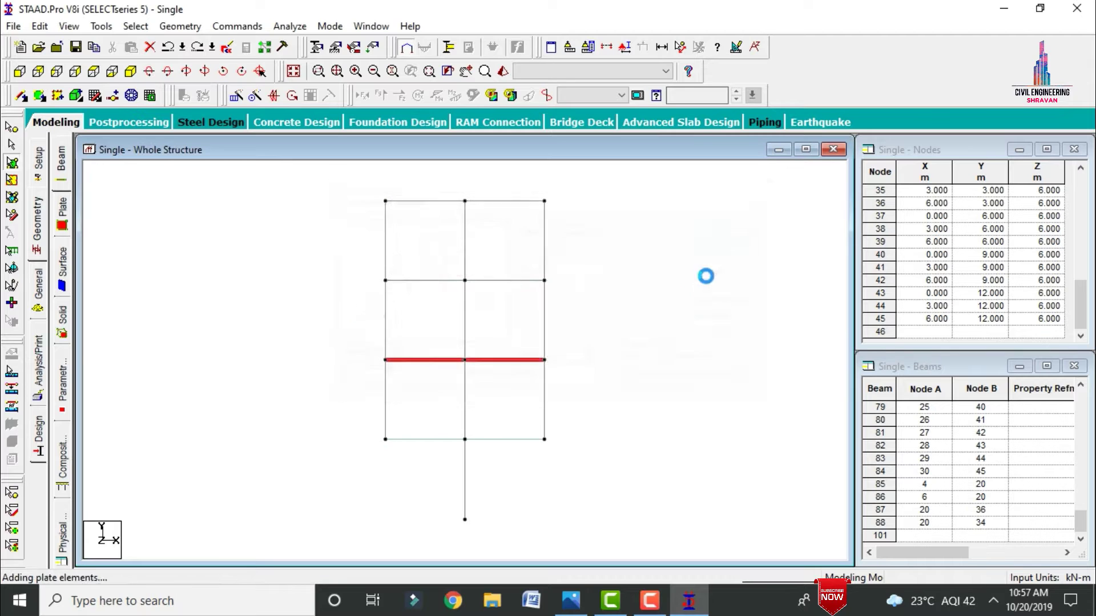
click(131, 72)
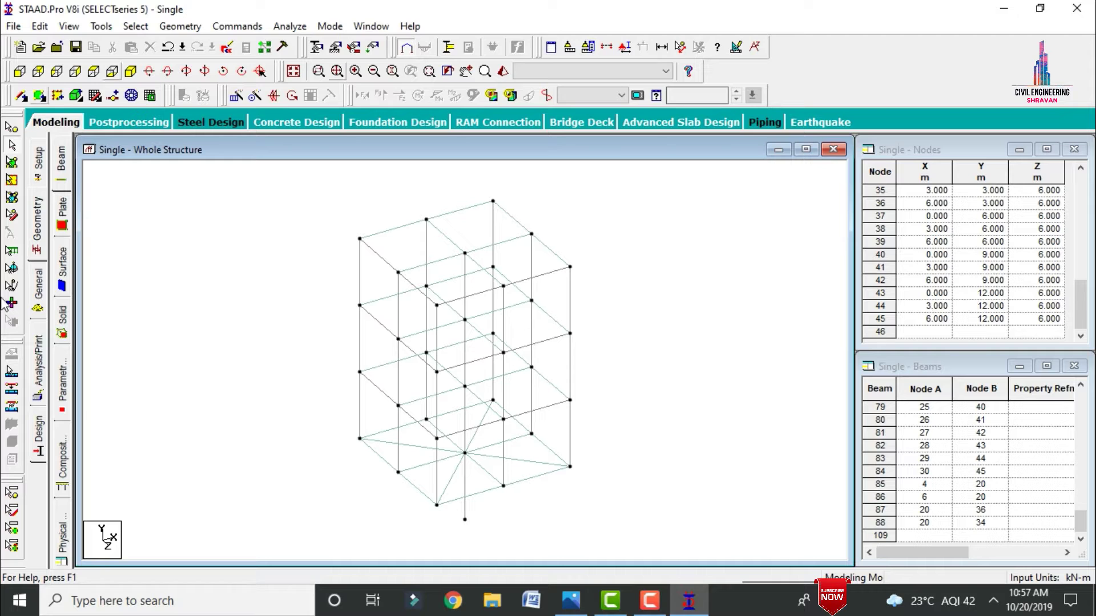
Step: Define a rectangular concrete section with YD 1.5 m and ZD 1.5 m
click(40, 283)
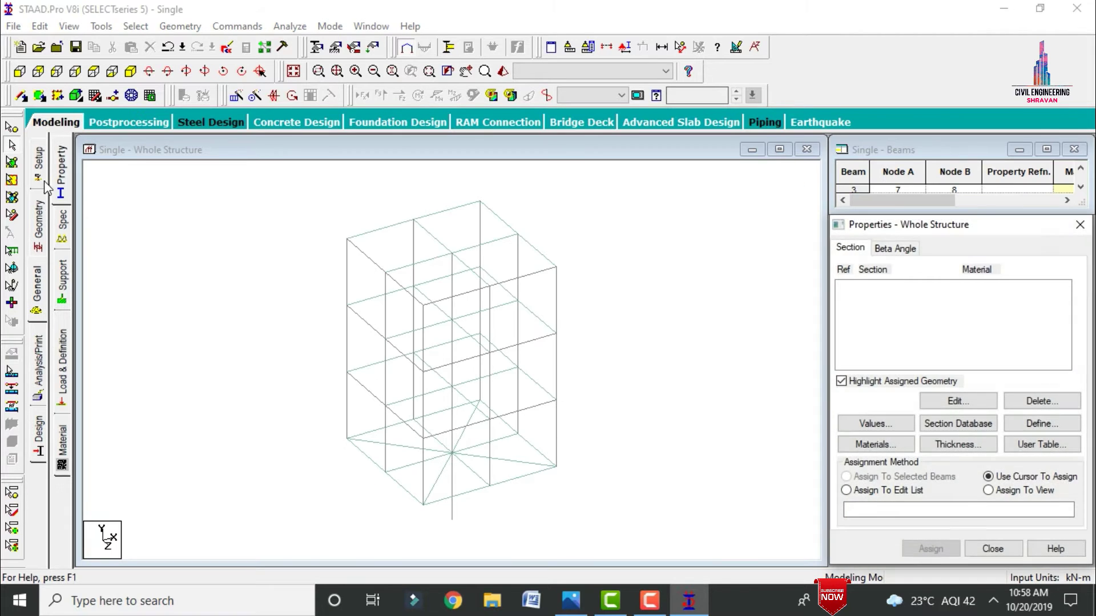
click(1044, 423)
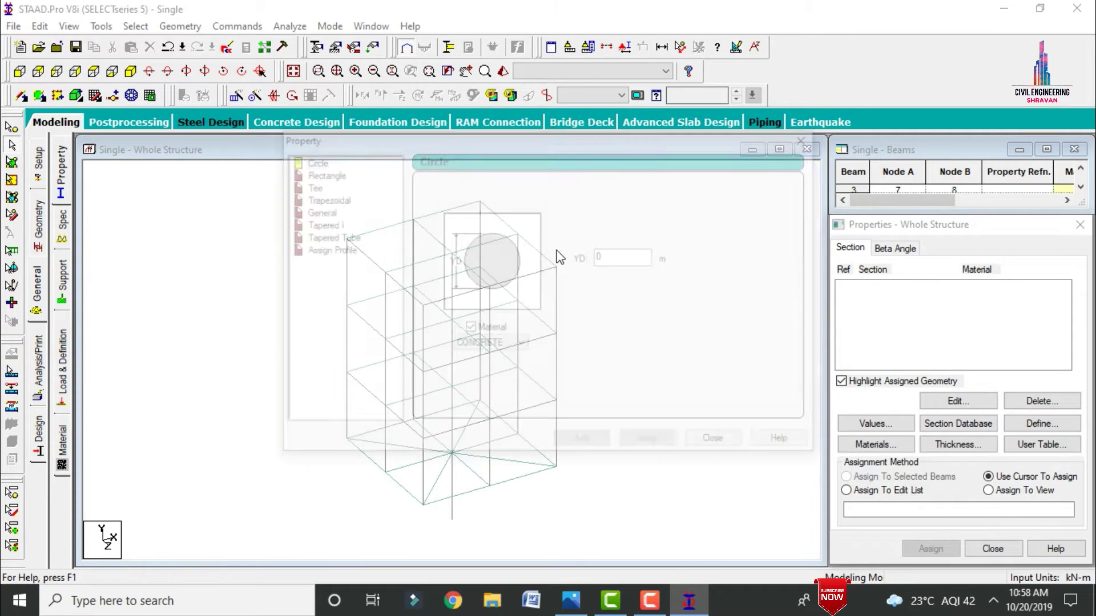
click(321, 173)
key(Tab)
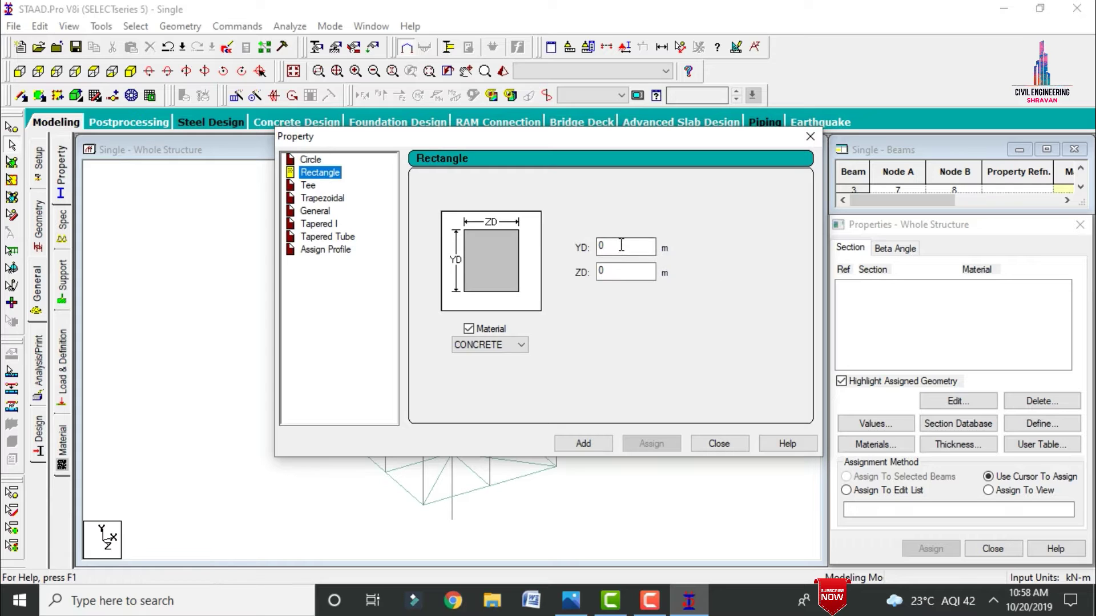
text(1.5)
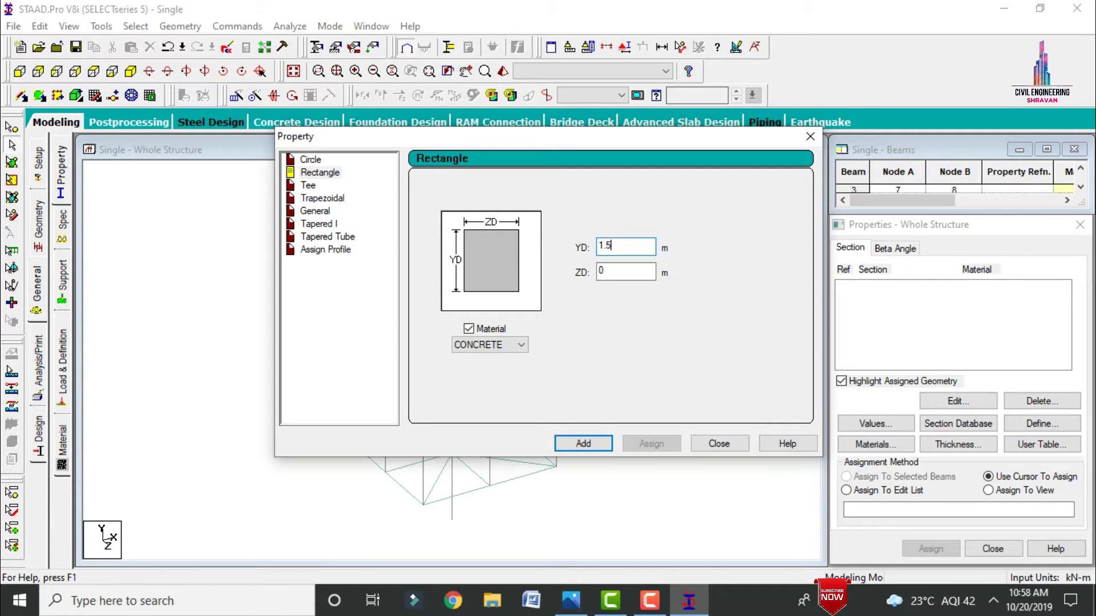
key(Tab)
text(1.5)
click(583, 444)
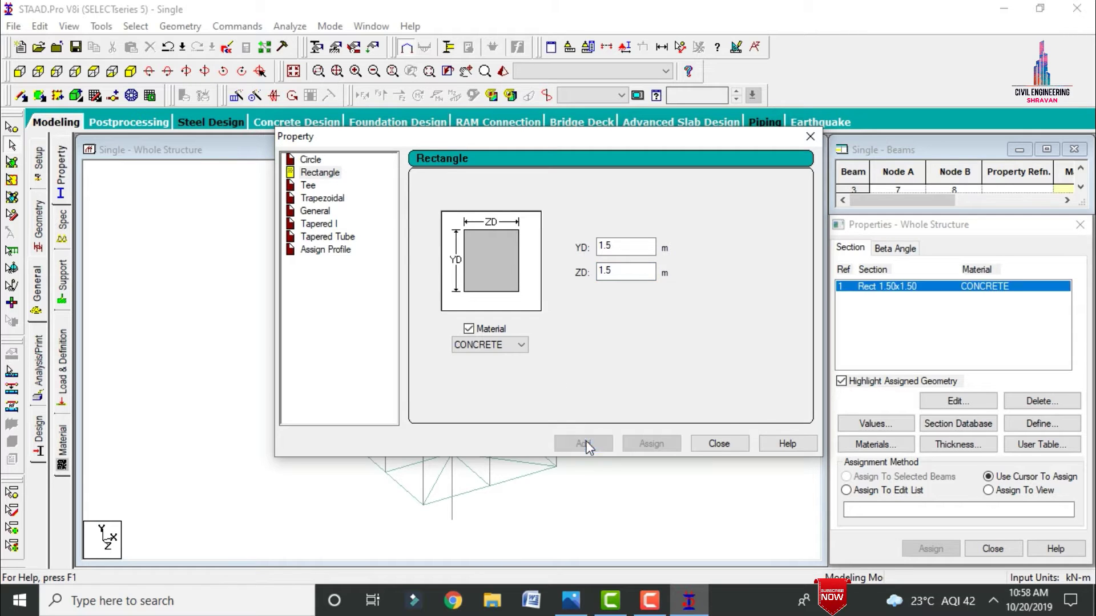
Step: Add a second rectangular concrete section with YD 0.3 m and ZD 0.3 m
double_click(650, 246)
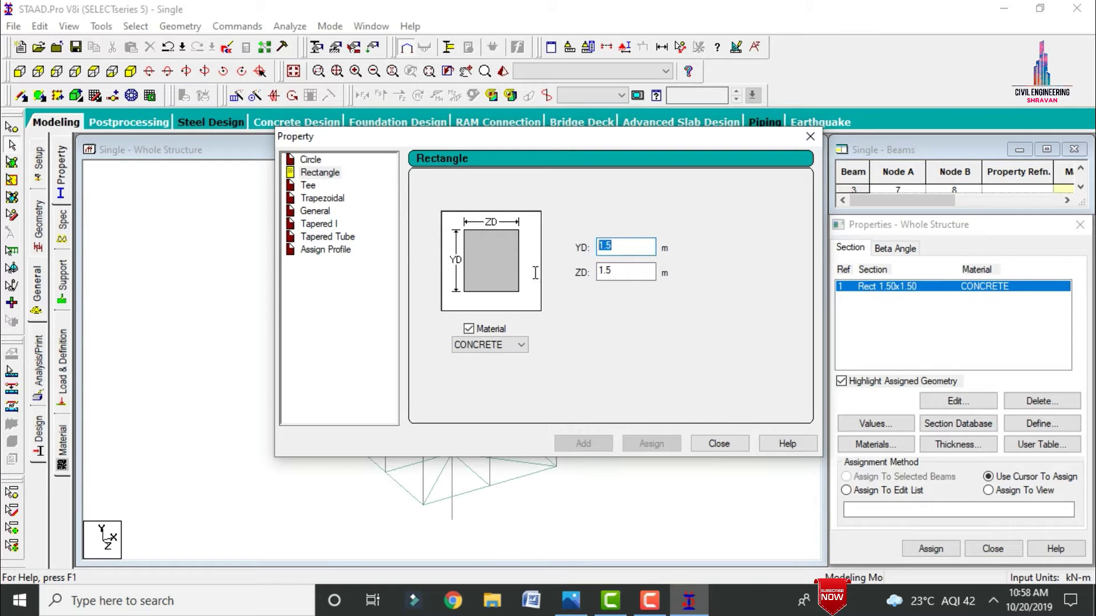
text(0.3)
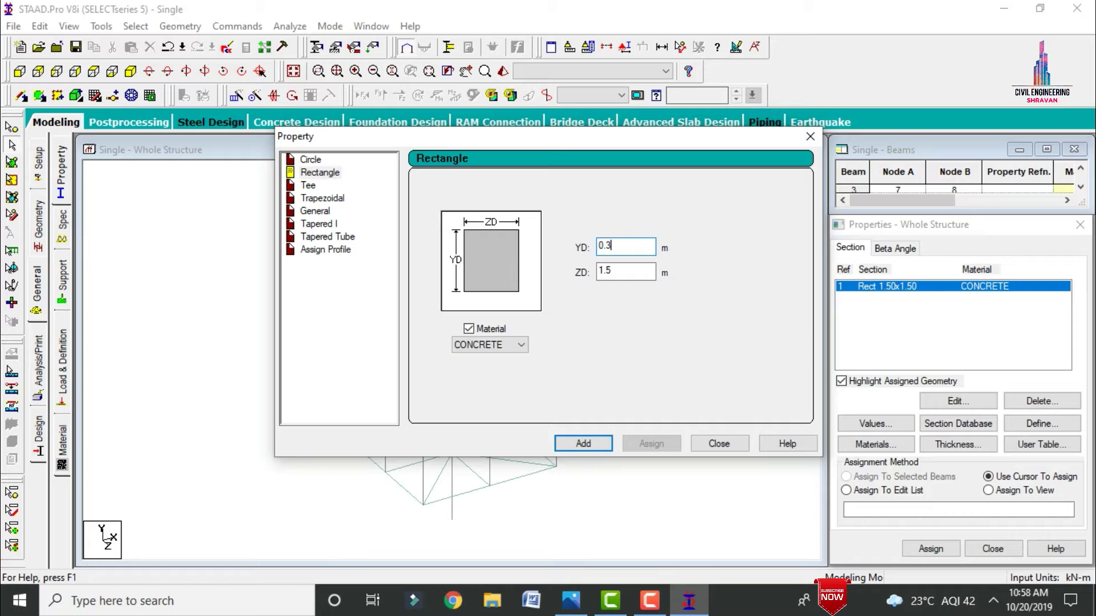
key(Tab)
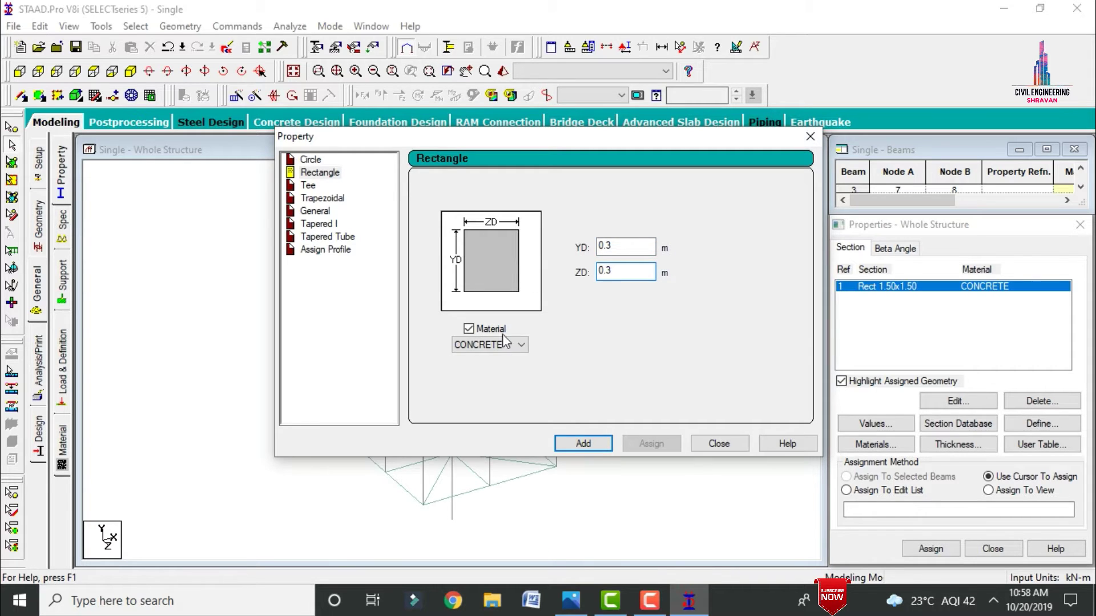
click(577, 443)
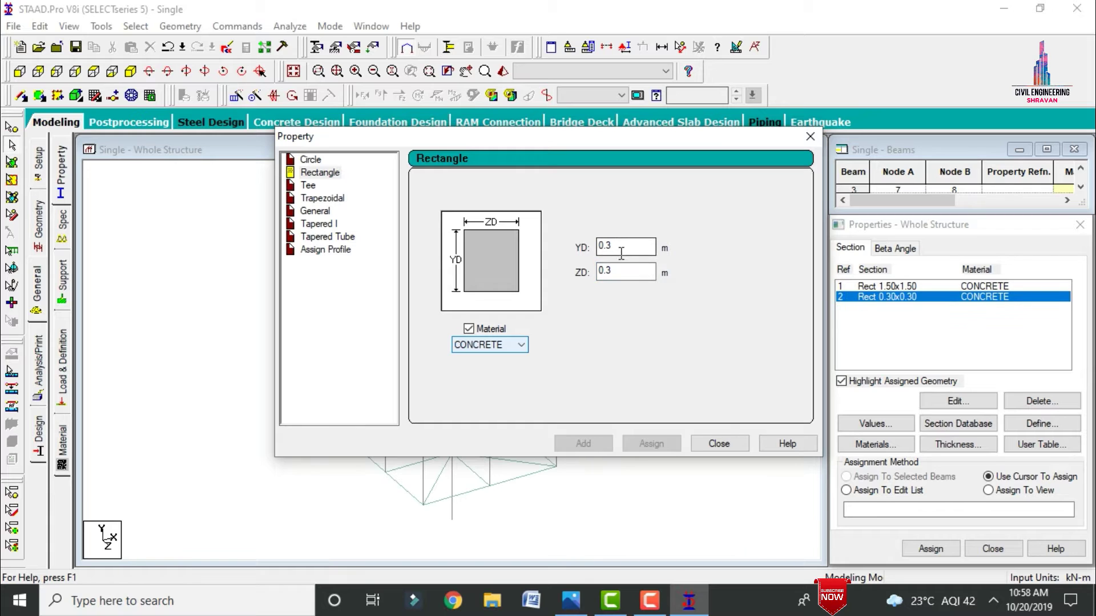
Step: Add a third rectangular concrete section with YD 0.3 m and ZD 0.23 m, and finish defining sections
click(627, 273)
text(2)
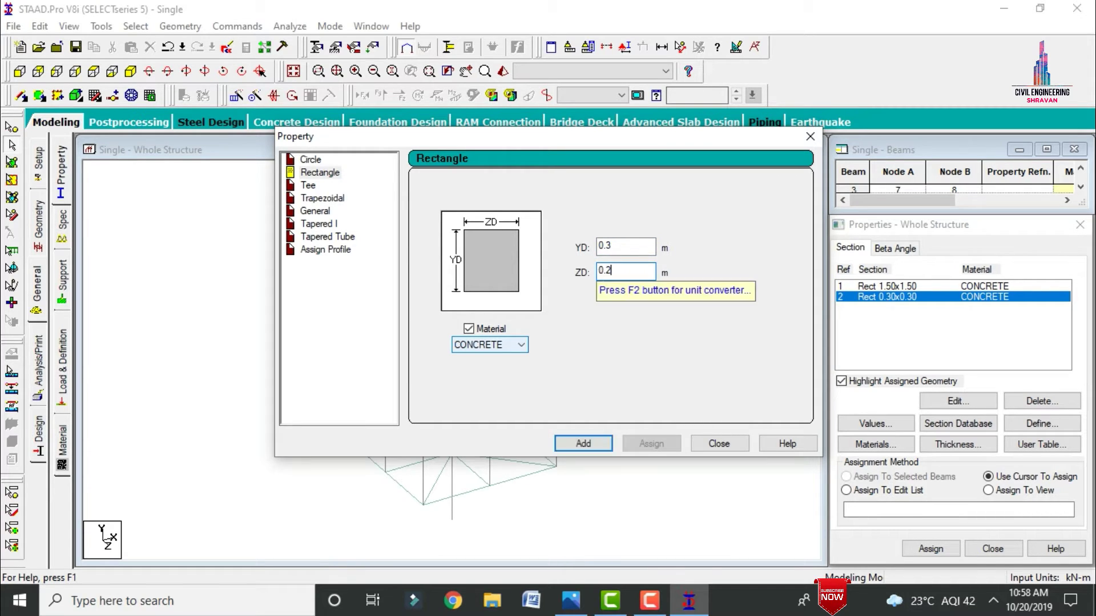
text(3)
key(Return)
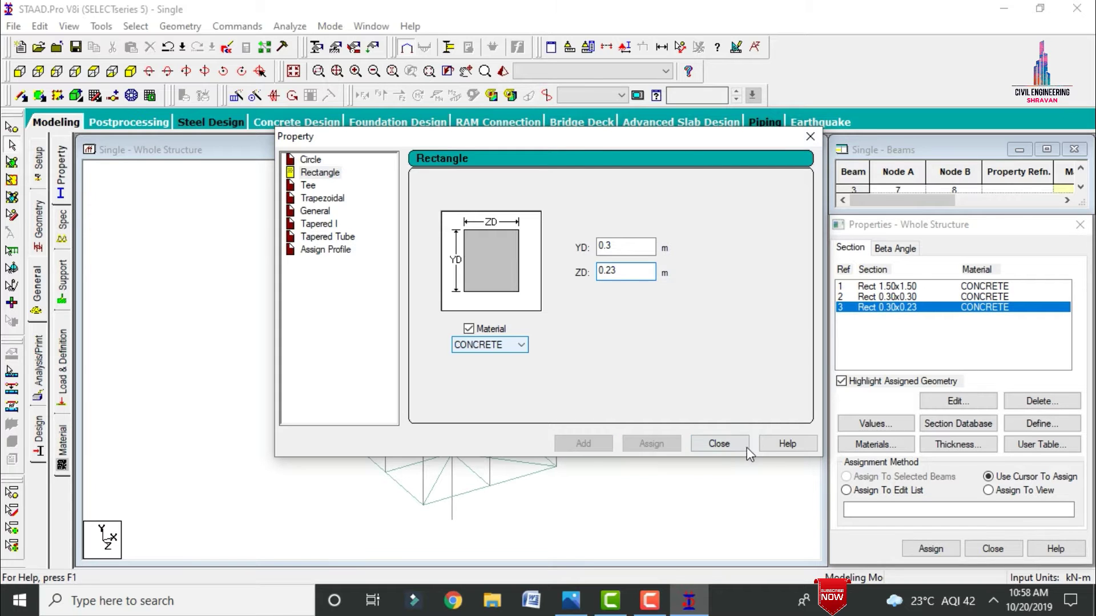
click(720, 444)
Step: Define a concrete plate element thickness of 0.15 m at all four nodes
click(957, 445)
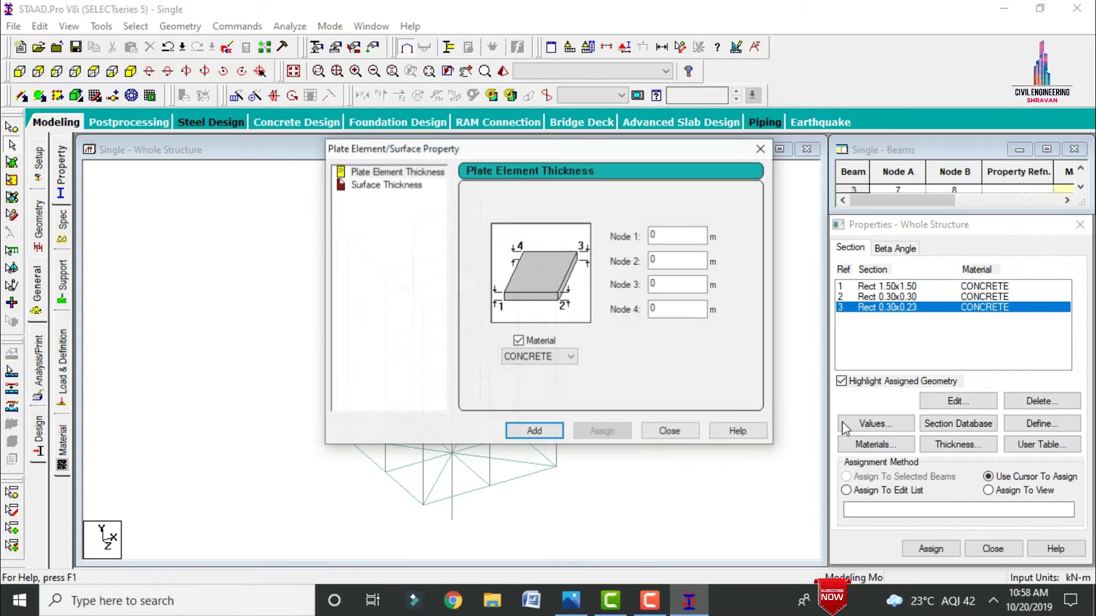
click(675, 236)
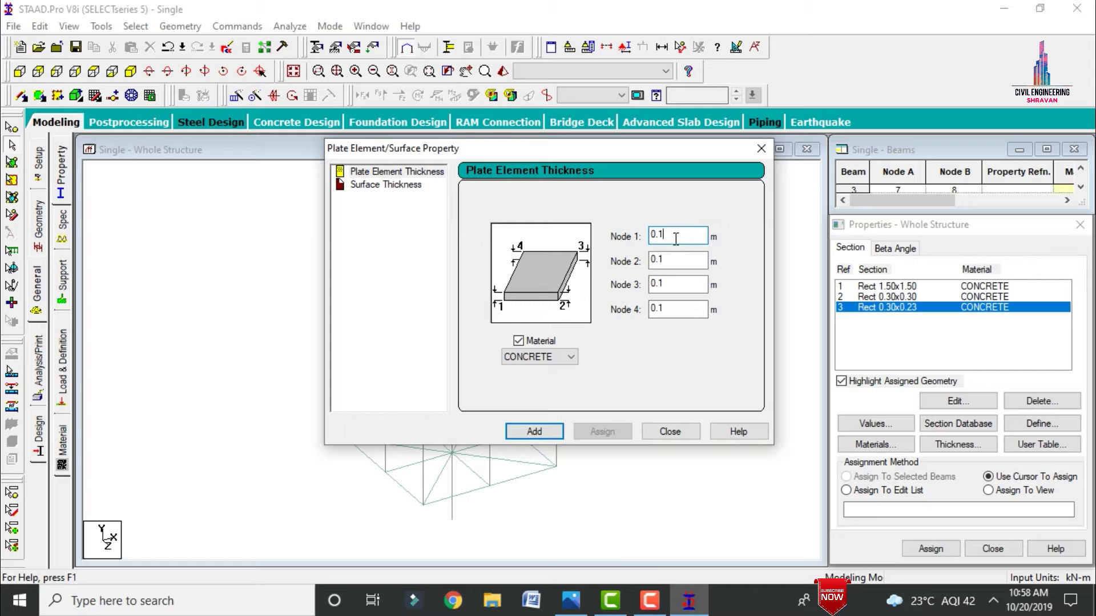
text(5)
key(Return)
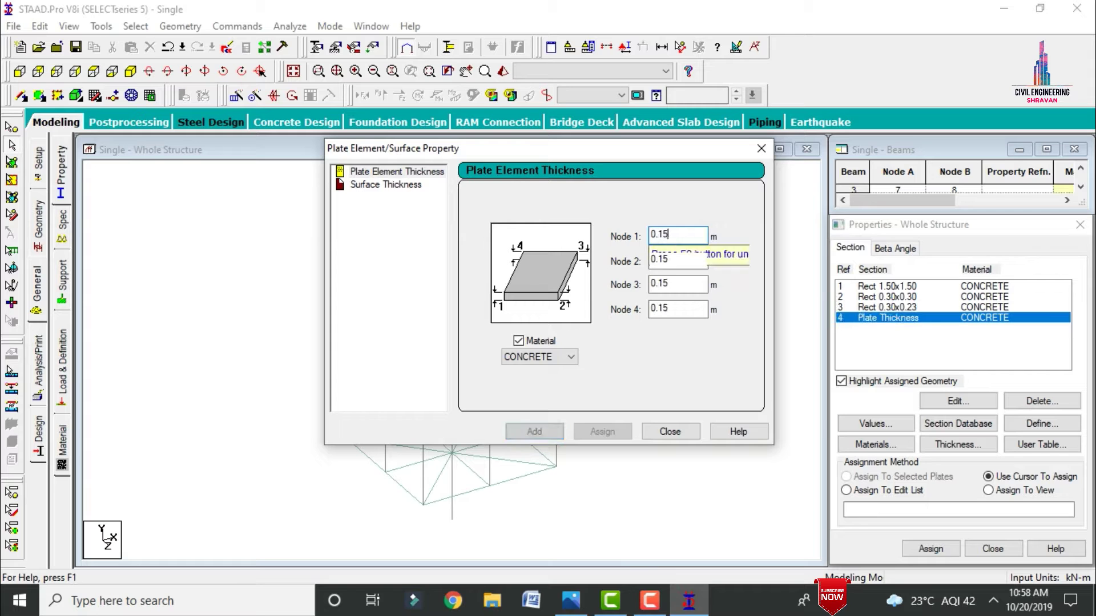
click(761, 149)
Step: Assign the Rect 1.50x1.50 section to all members of the central column, selected in plan view
click(880, 288)
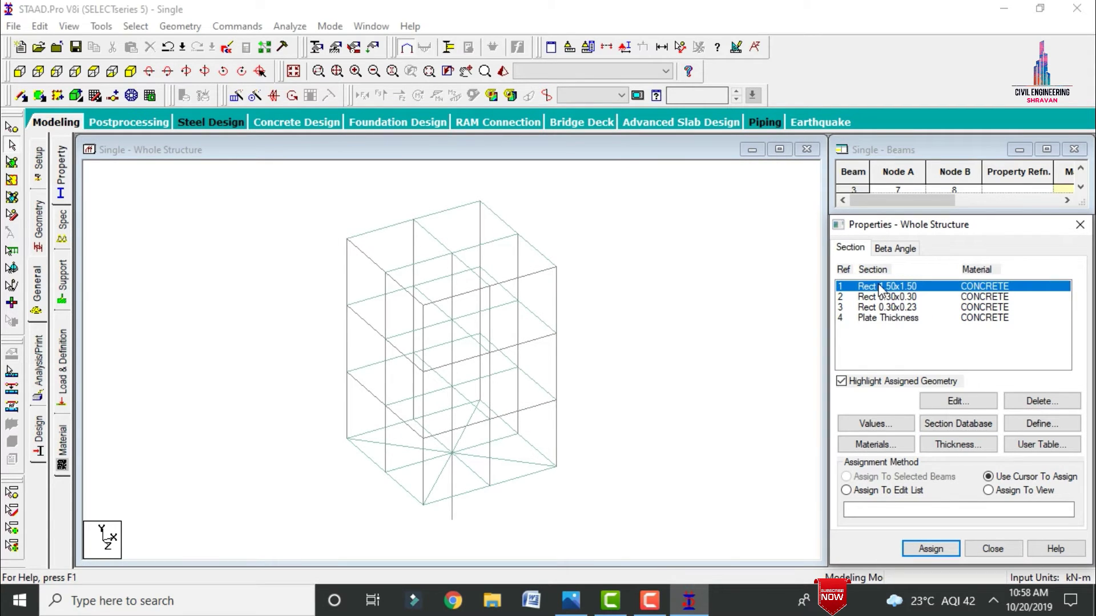
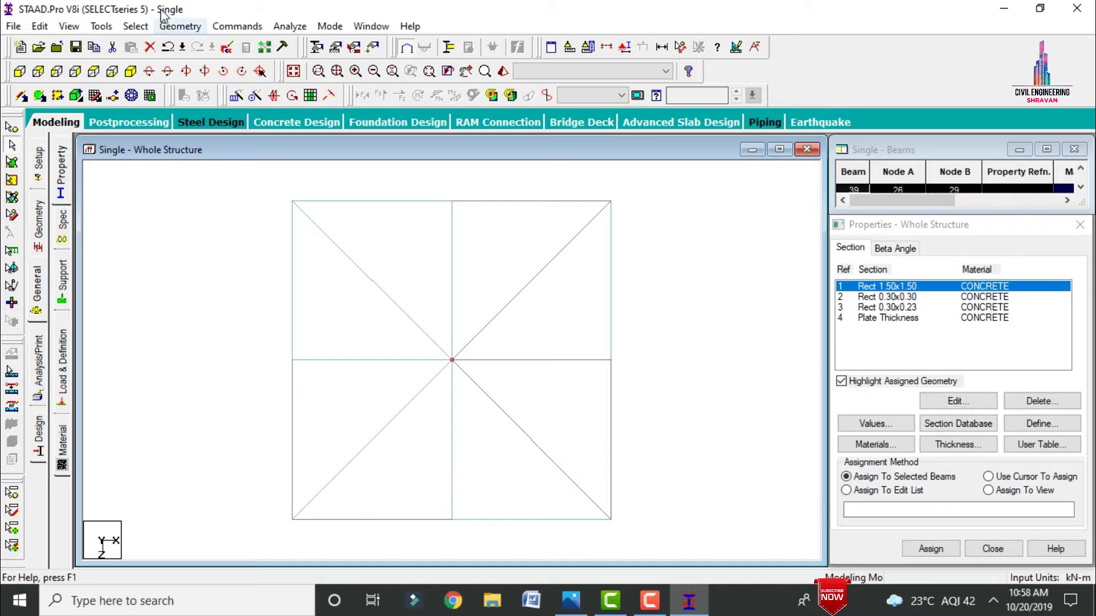
click(131, 71)
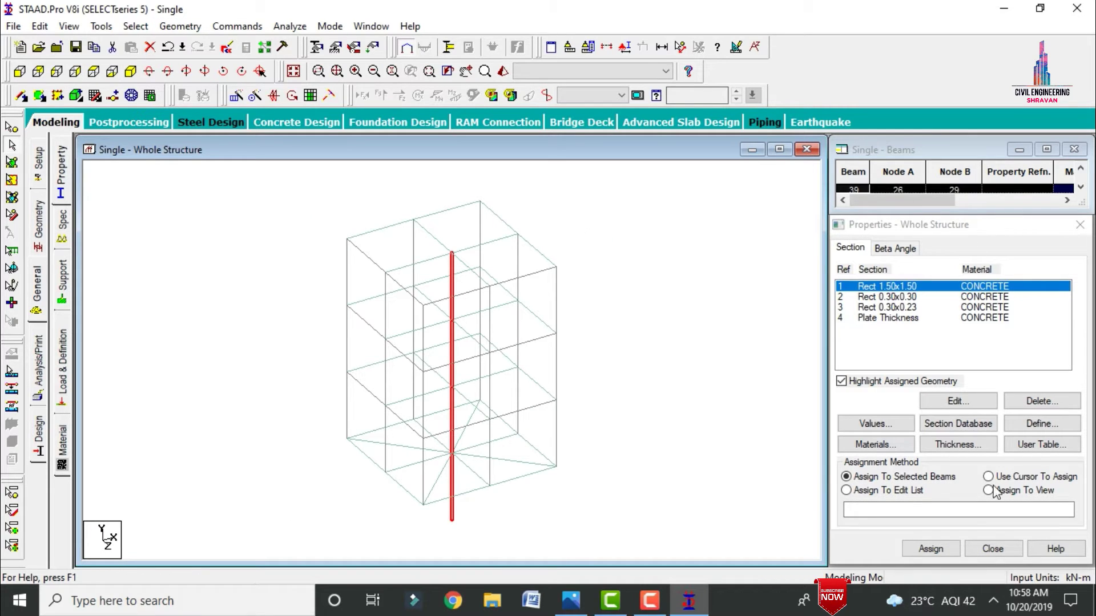
click(926, 547)
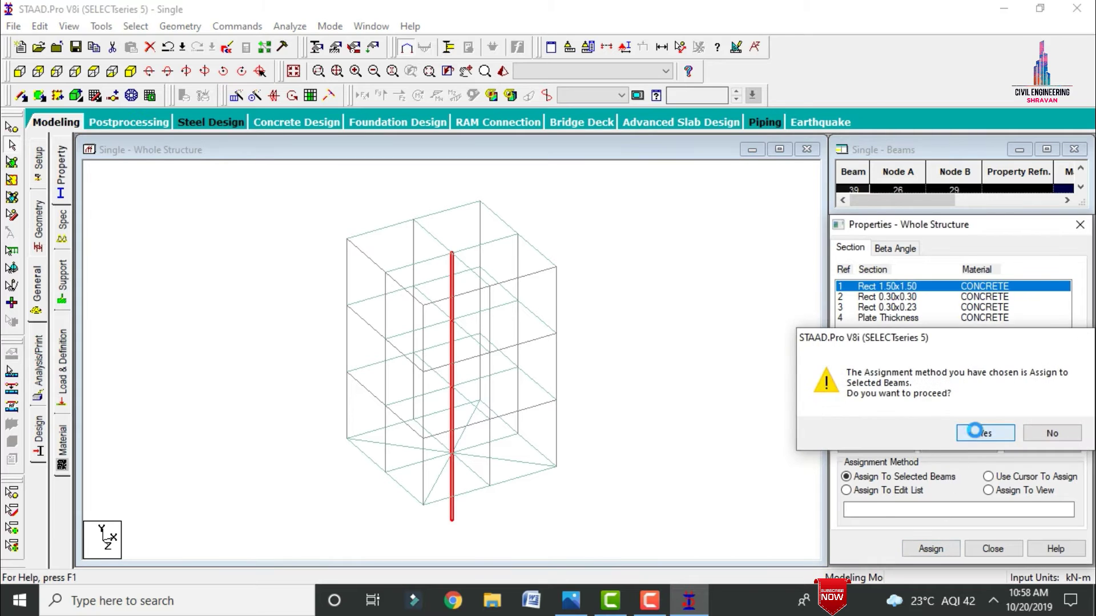
click(979, 434)
Step: Assign the plate thickness property to all plates using the Assign To View method
click(888, 320)
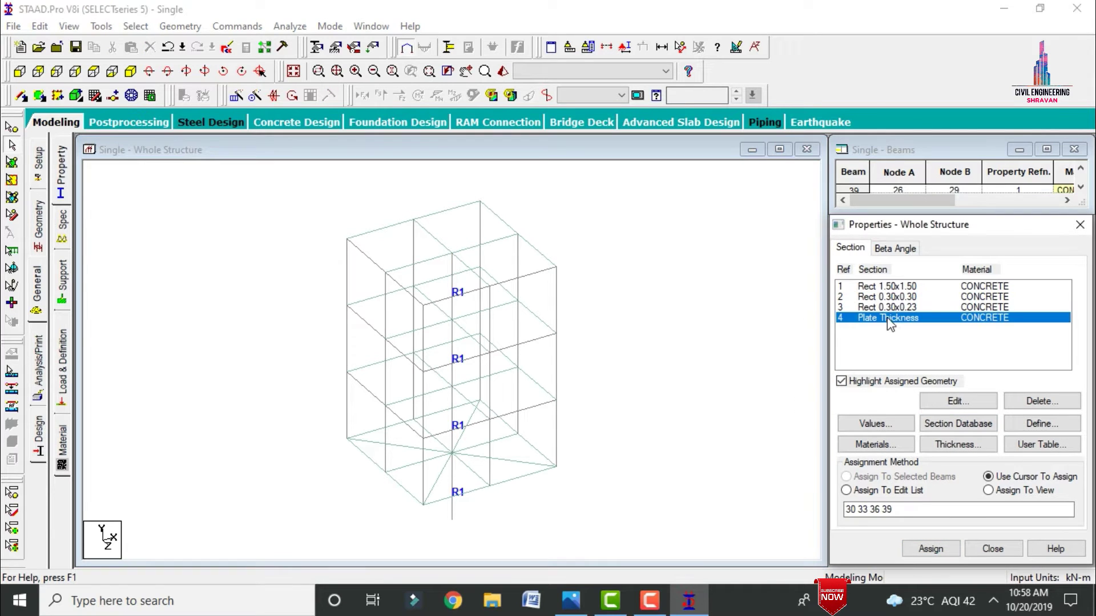
click(992, 490)
click(930, 549)
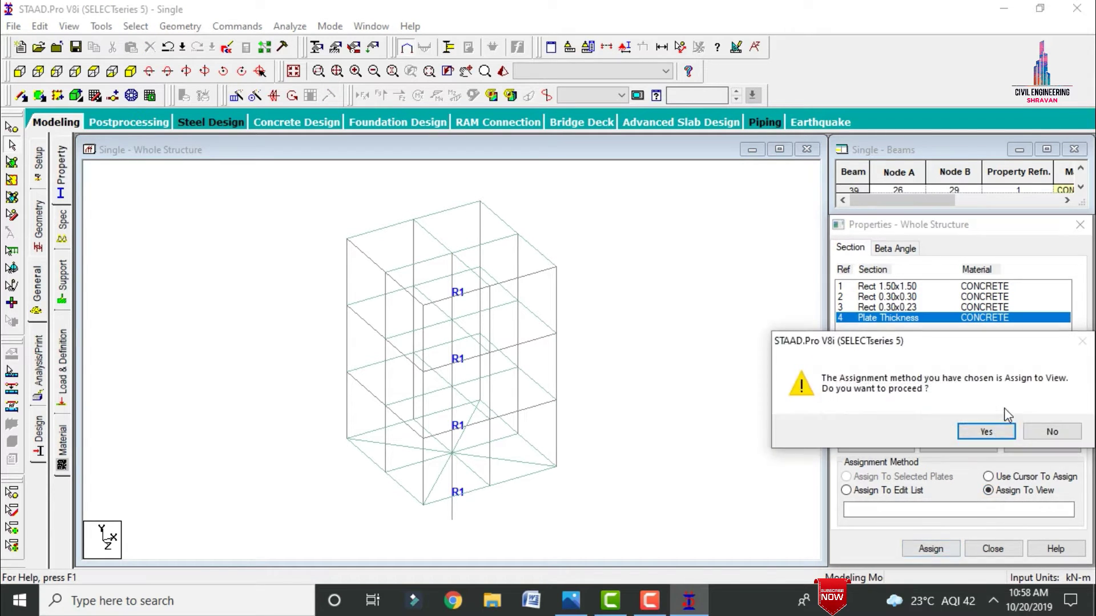
click(984, 432)
Step: Select all beams parallel to X and Z and assign them the Rect 0.30x0.23 section
click(852, 307)
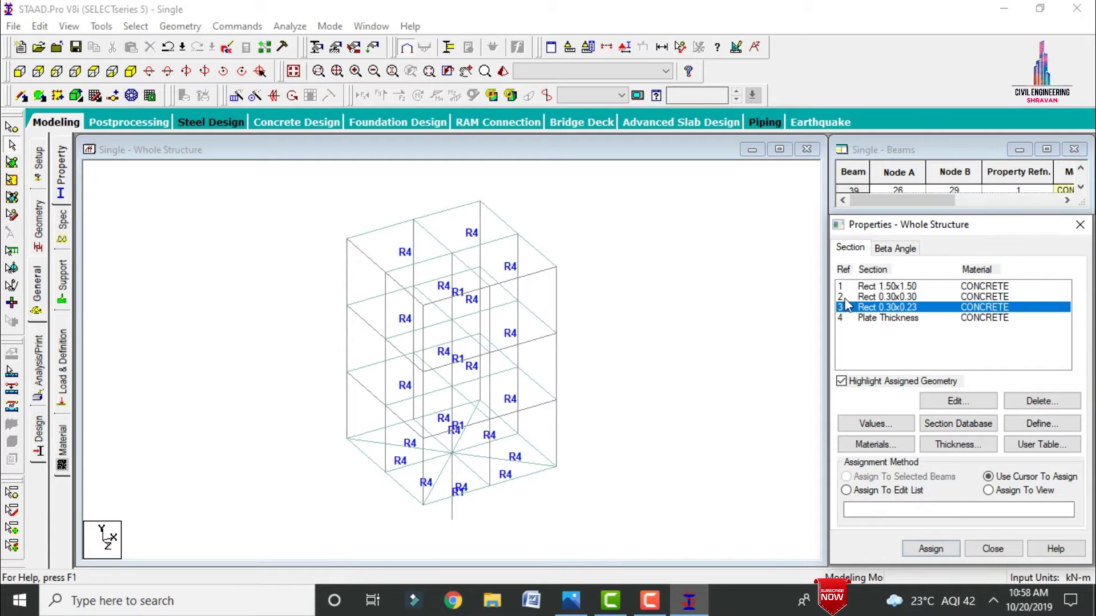
click(135, 26)
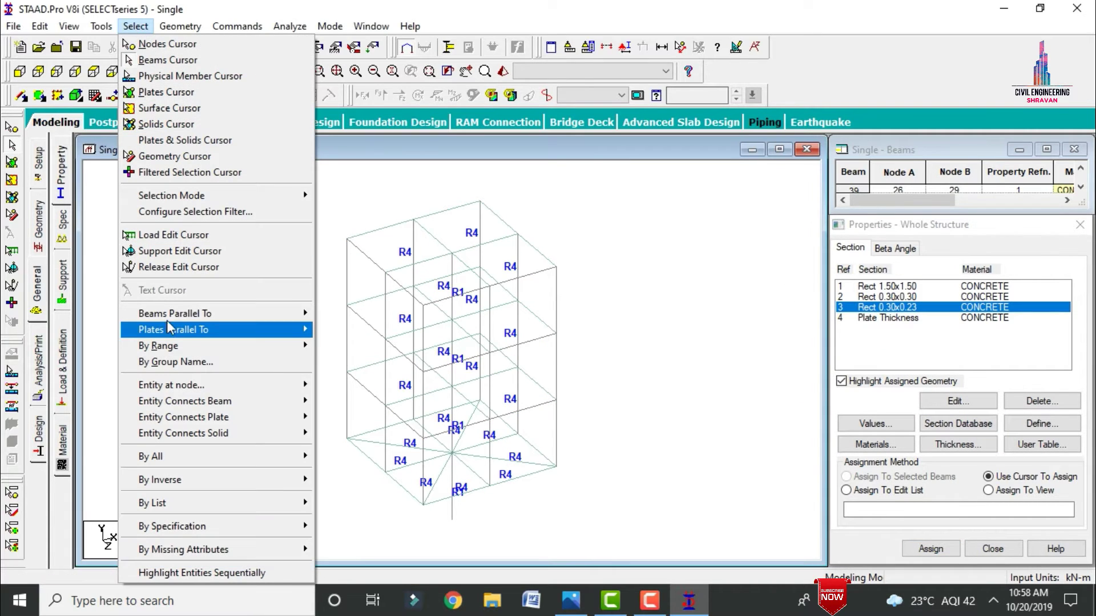
mouse_move(171, 314)
click(329, 313)
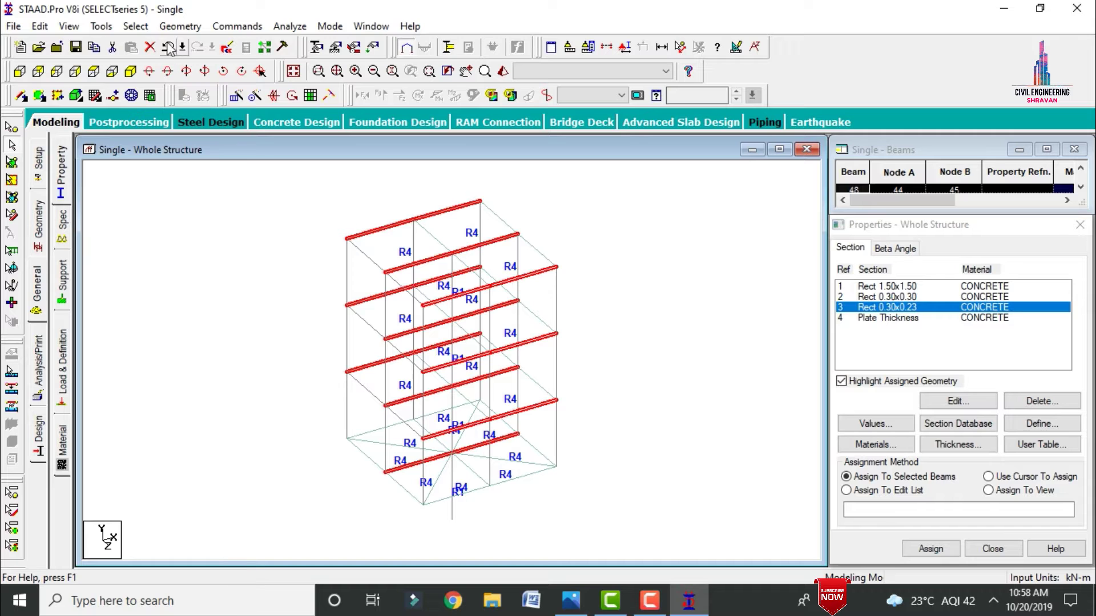
click(135, 26)
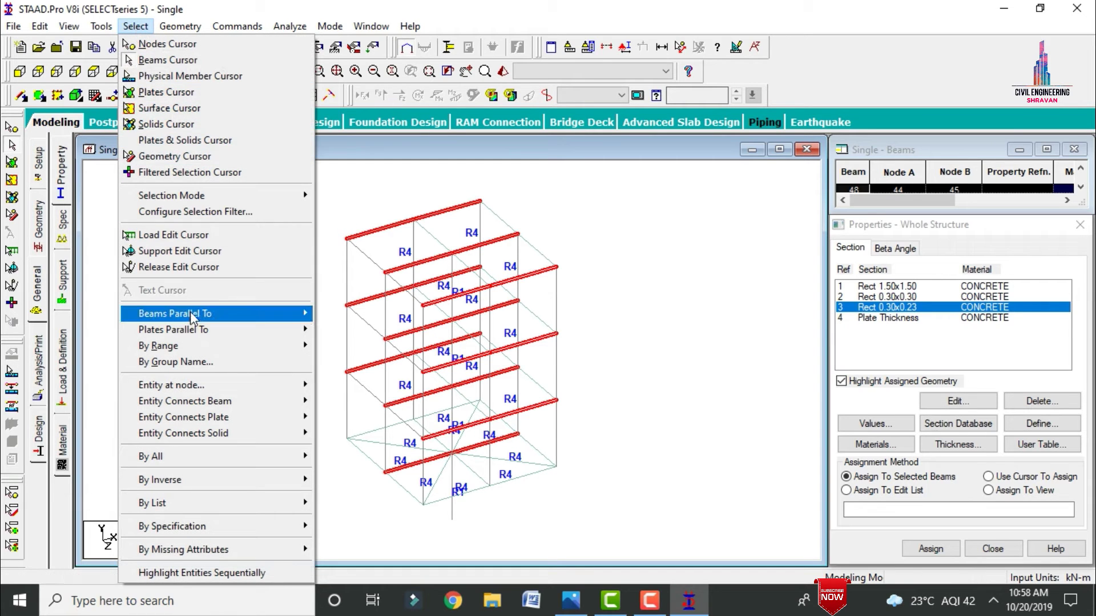
mouse_move(190, 317)
click(337, 345)
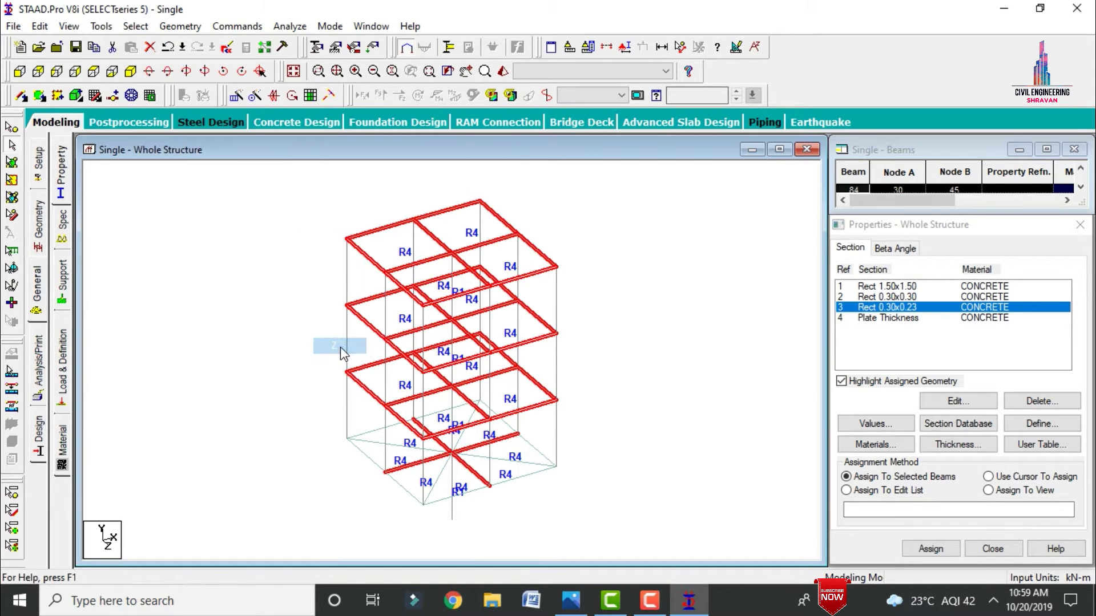
click(921, 549)
click(973, 432)
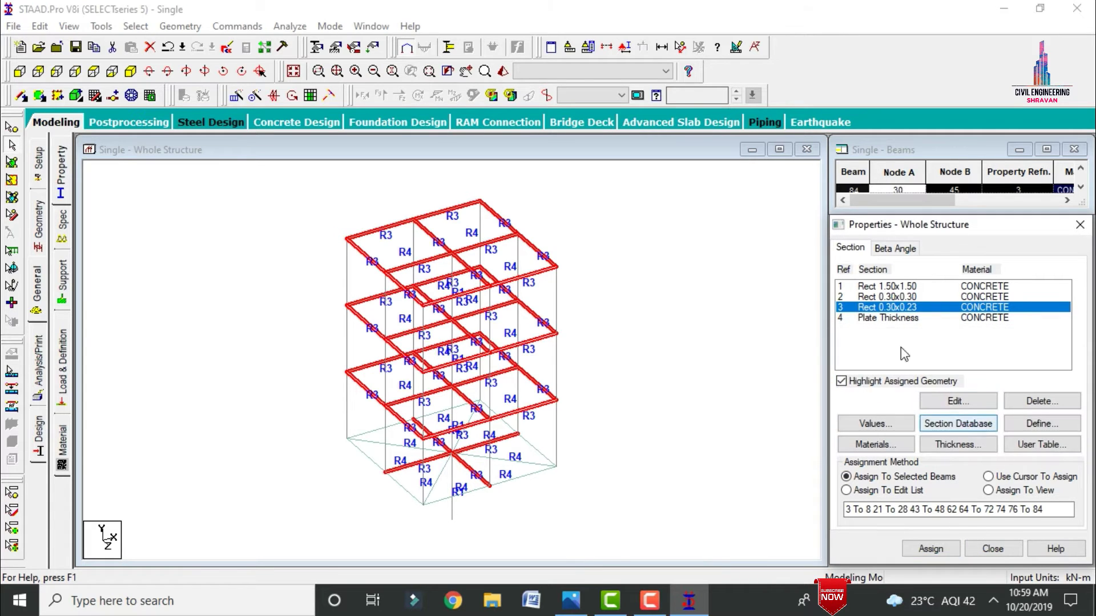
Step: Select the eight perimeter column lines in plan view and assign them the Rect 0.30x0.30 section
click(883, 297)
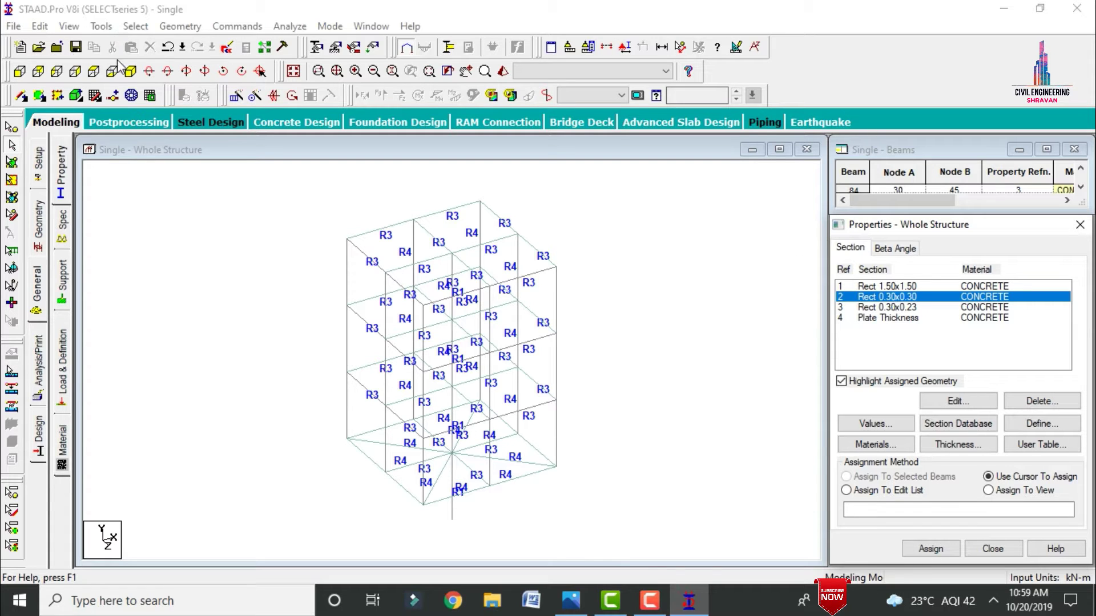
click(94, 73)
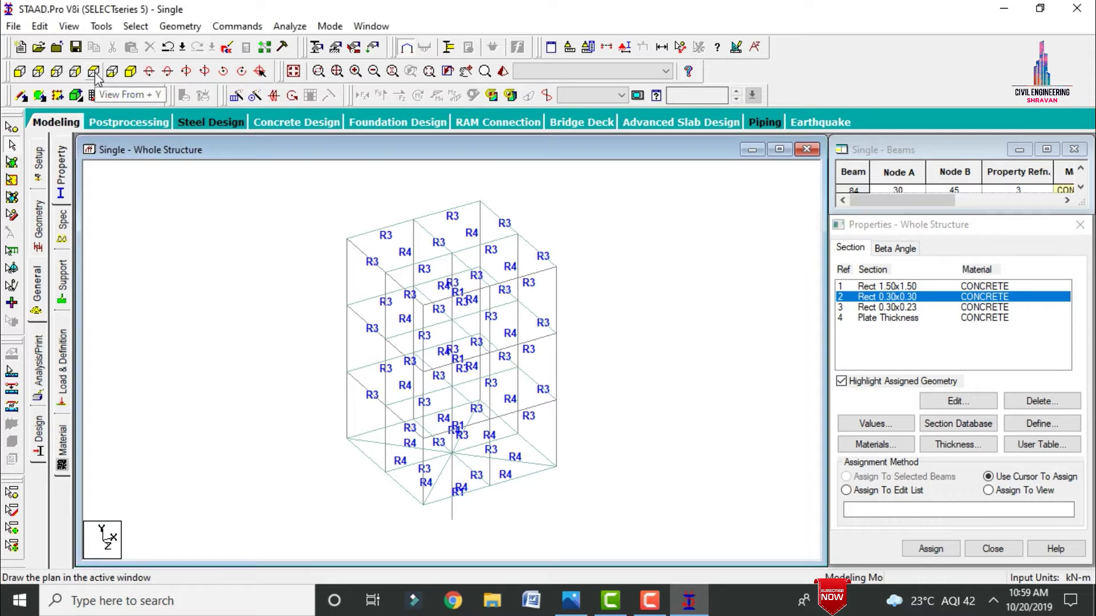
drag(288, 212, 330, 240)
drag(437, 174, 510, 275)
drag(590, 182, 645, 268)
drag(590, 331, 625, 394)
drag(597, 494, 621, 558)
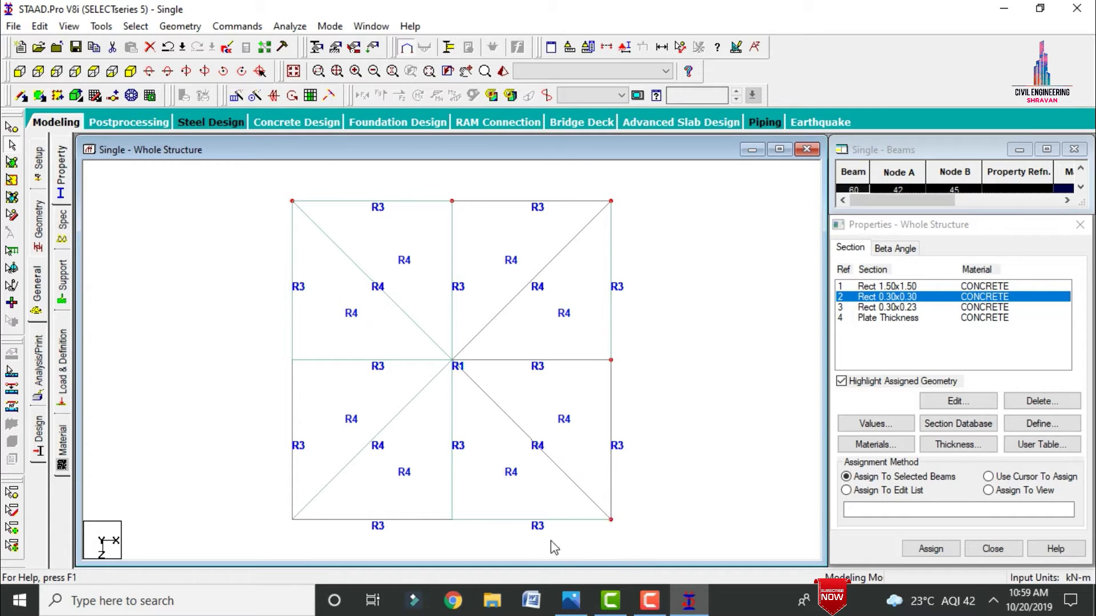
drag(266, 484, 332, 539)
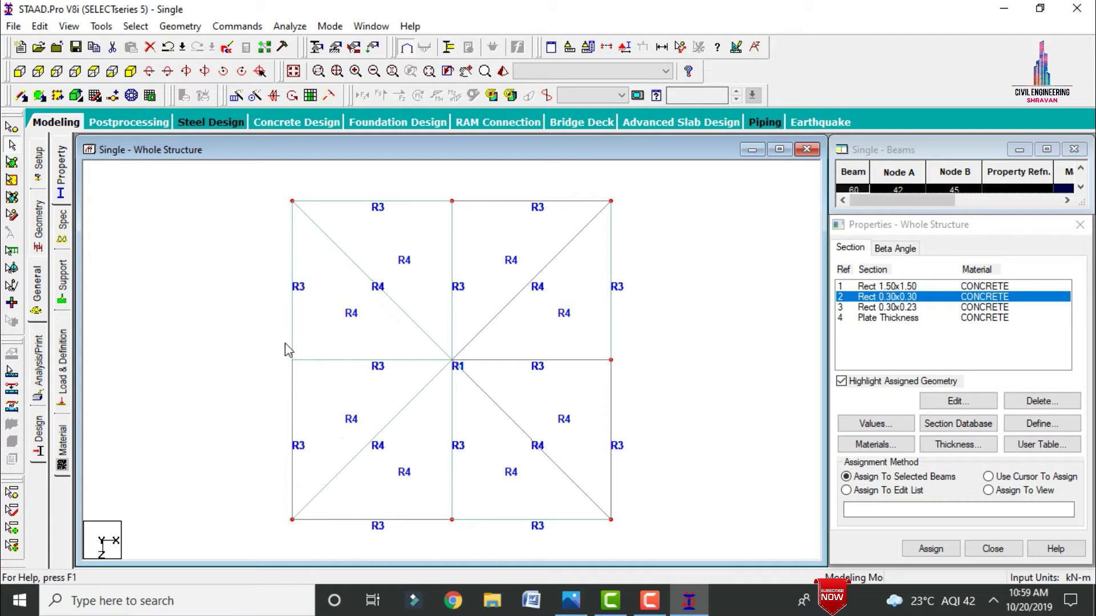
click(130, 71)
click(930, 549)
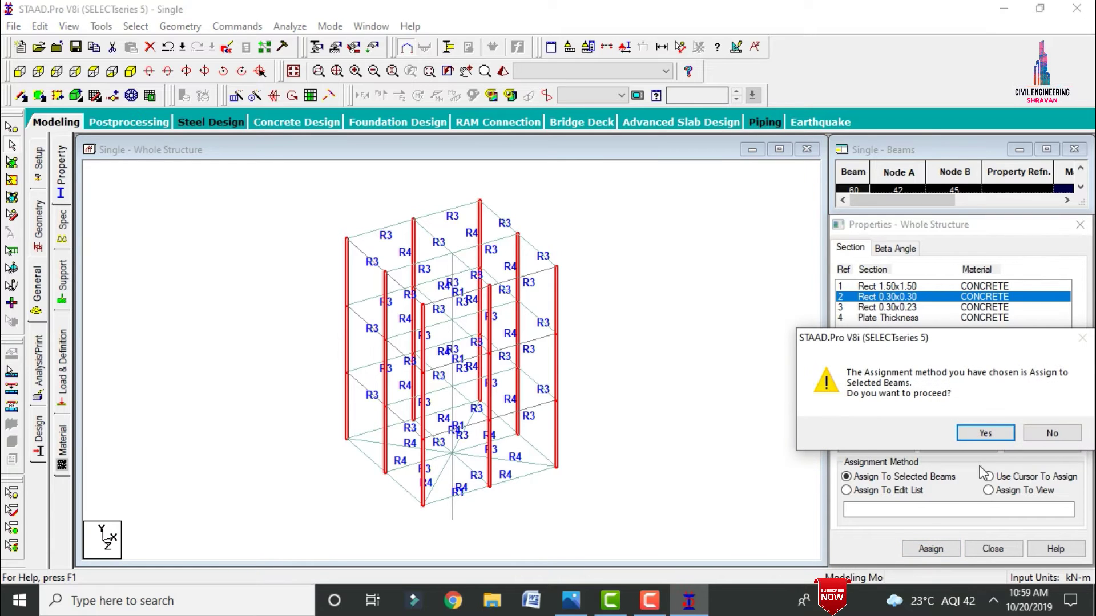
click(985, 433)
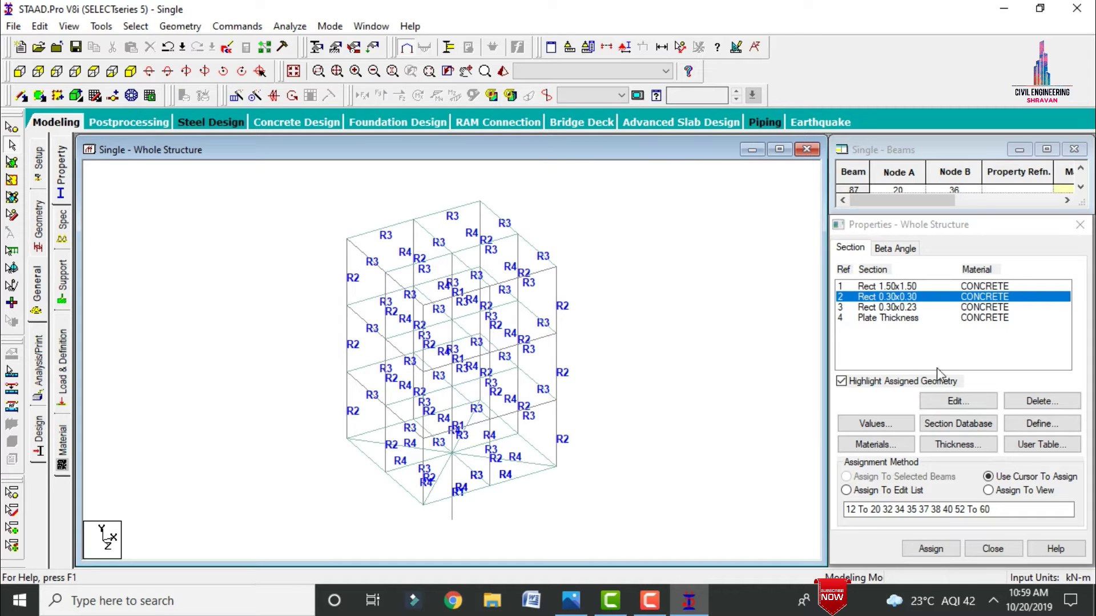
Step: Select all beams with a missing property and assign them the Rect 0.30x0.23 section
click(873, 312)
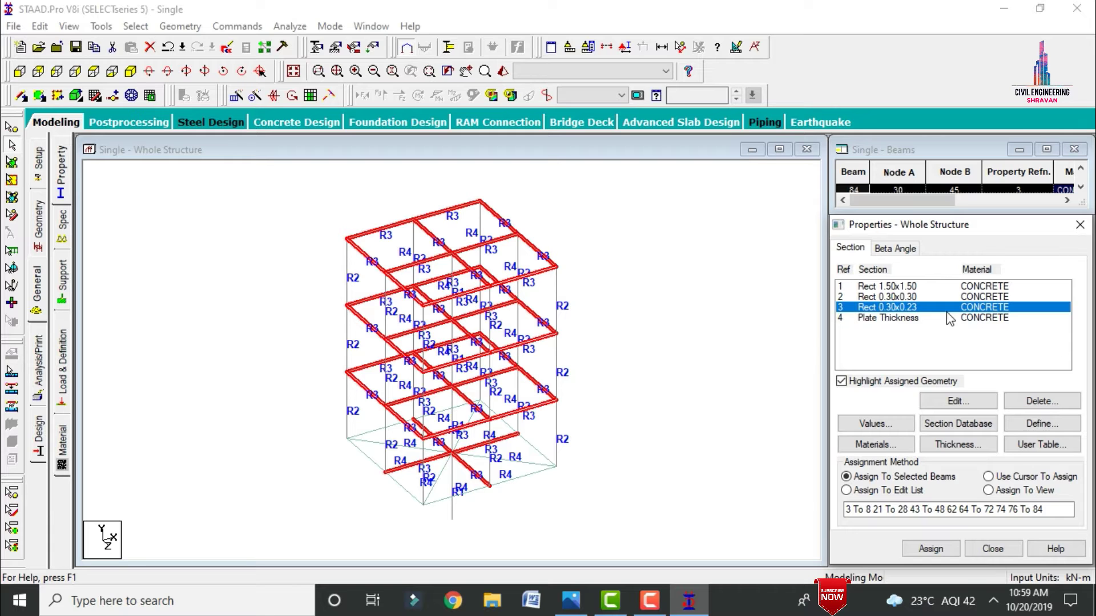
click(129, 27)
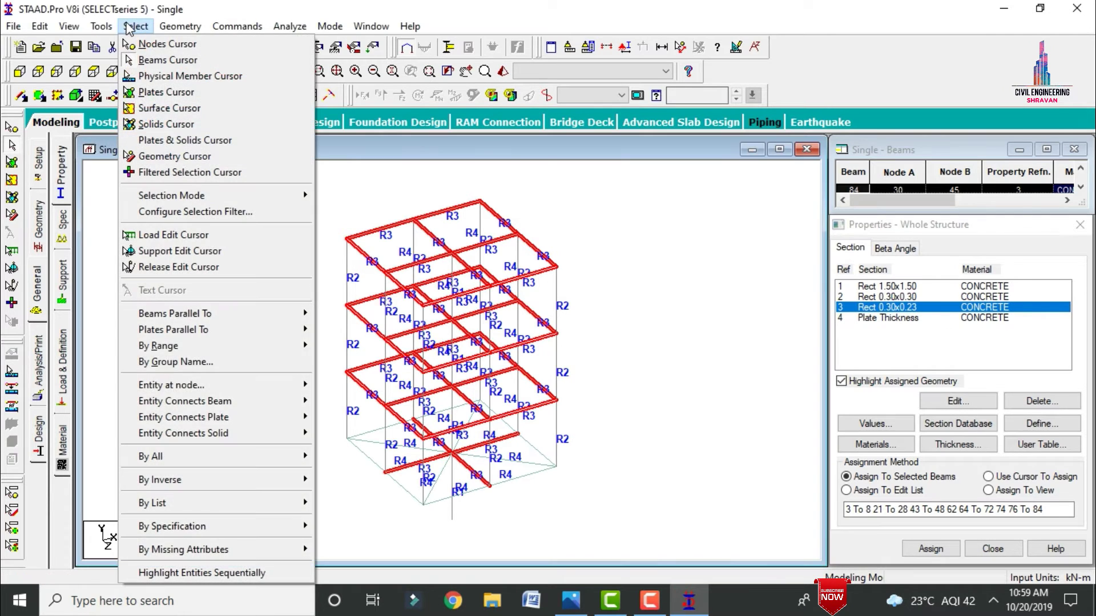
mouse_move(239, 550)
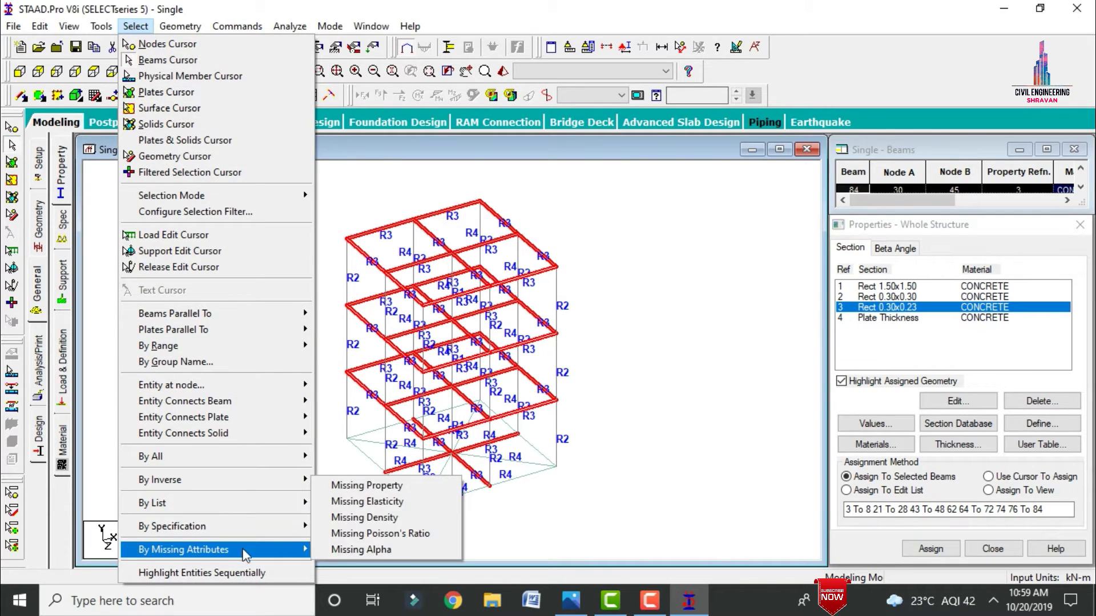
click(387, 487)
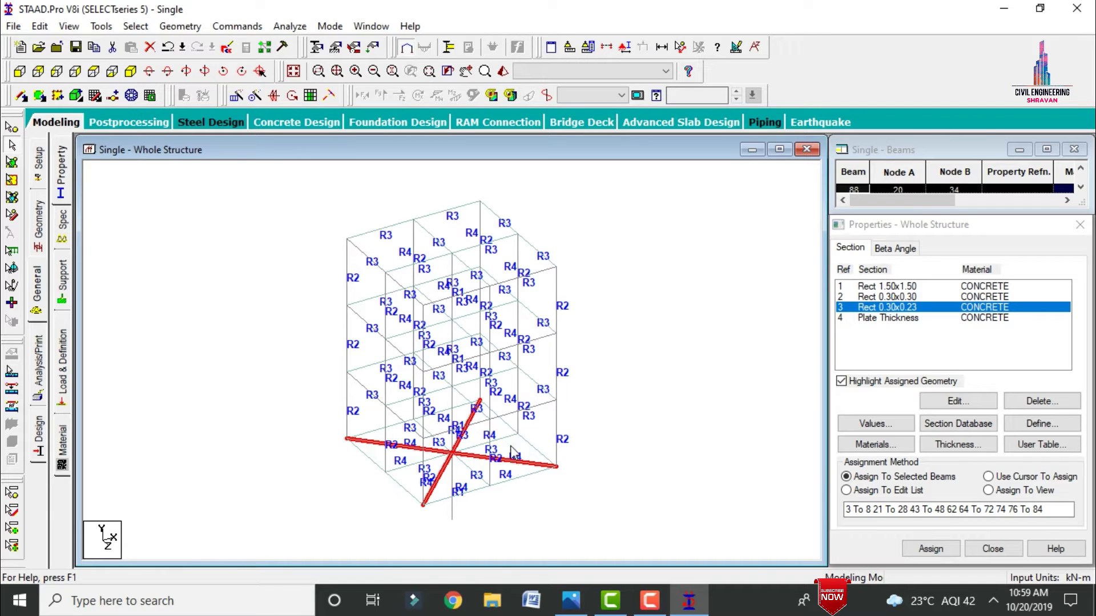
scroll(472, 384, up, 1)
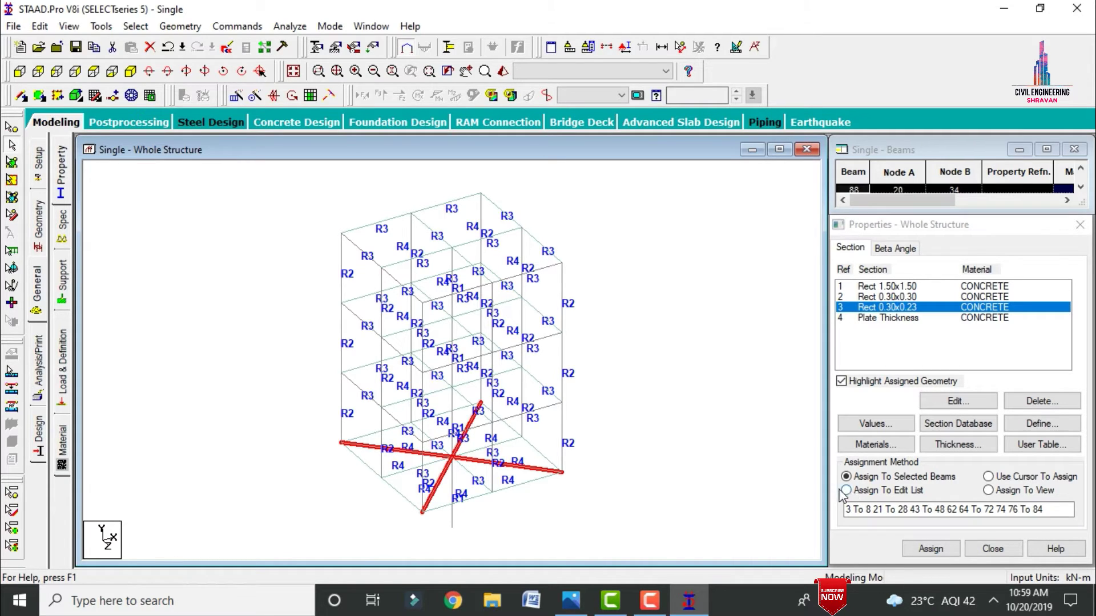
click(928, 548)
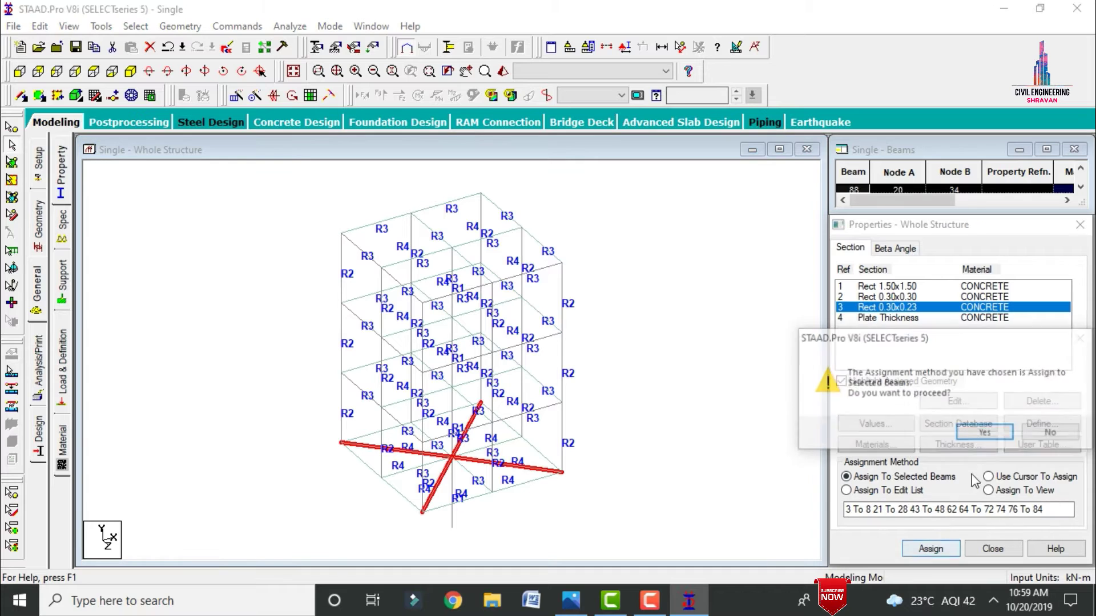
click(977, 435)
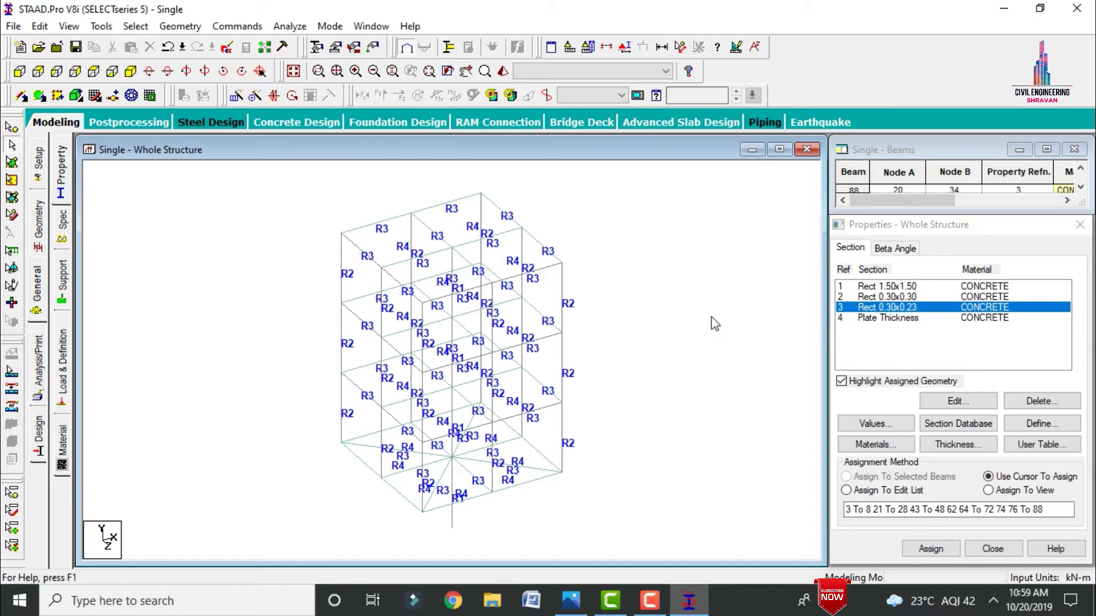
Step: Create a fixed support and select it in the supports list
click(61, 282)
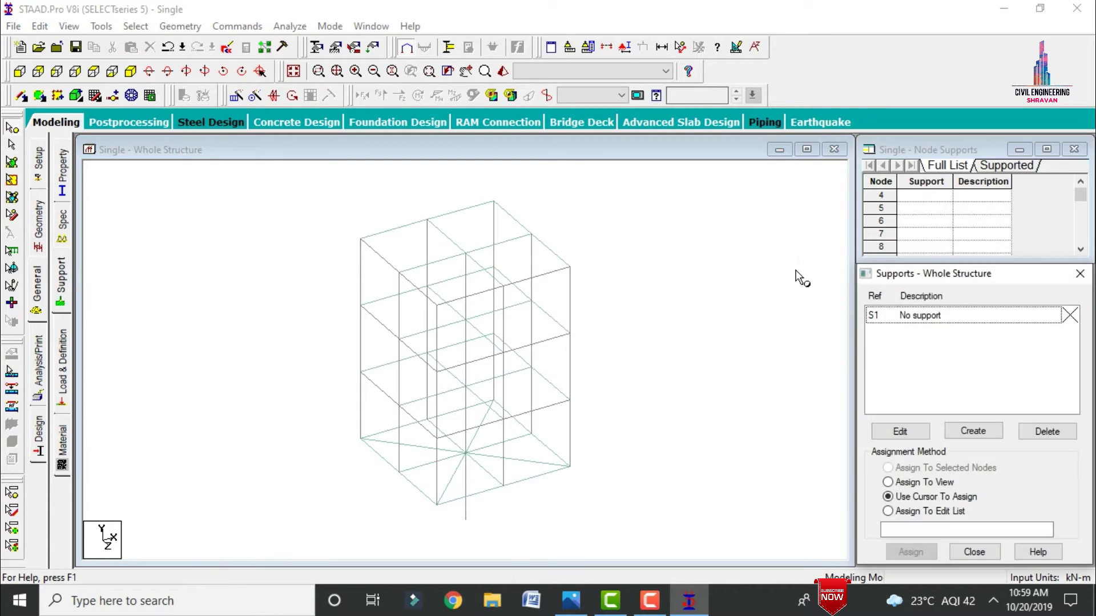
click(975, 432)
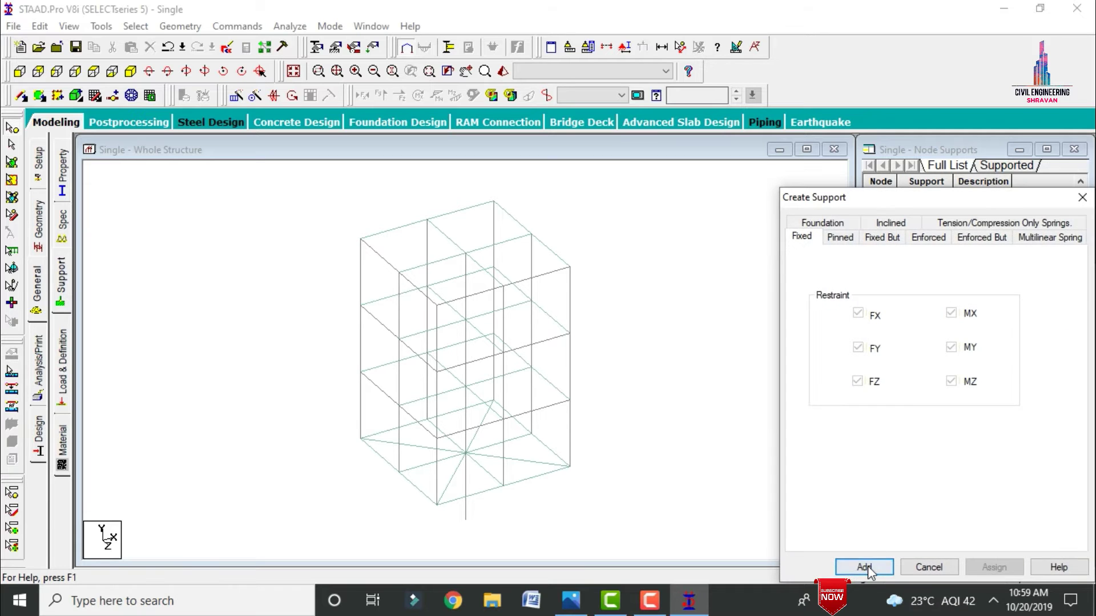
click(863, 565)
click(924, 336)
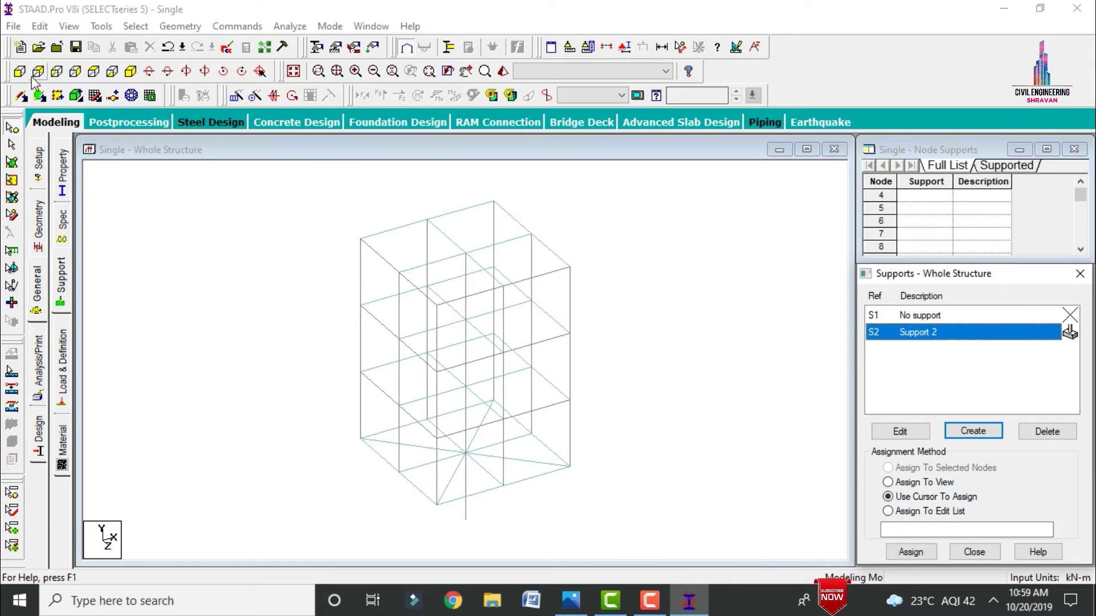
Step: Select the base node of the central column in front view and assign it the fixed support
click(19, 72)
drag(384, 498, 548, 543)
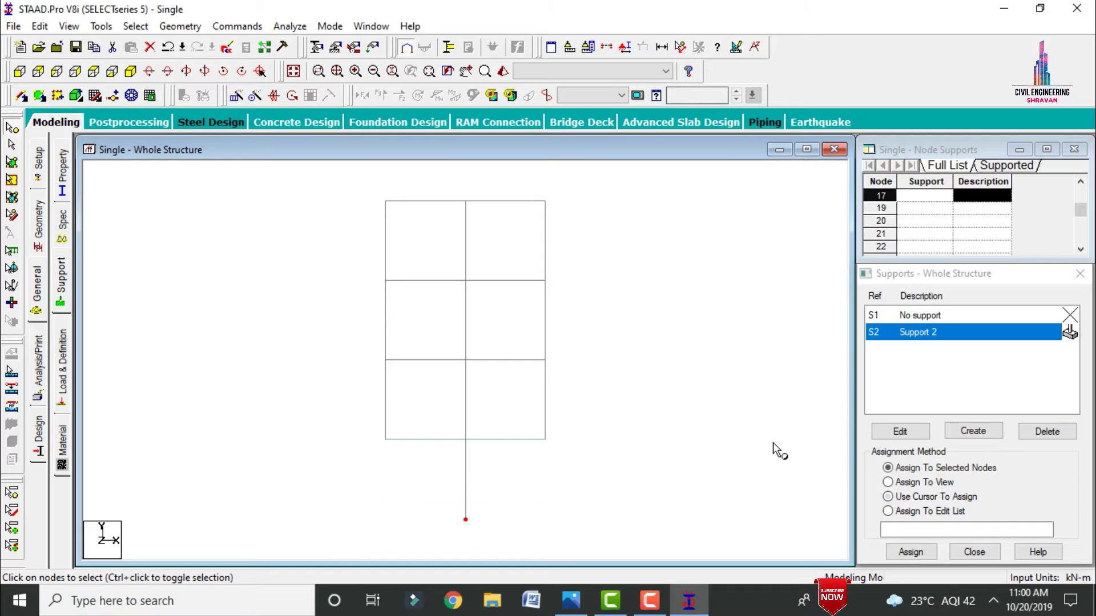
click(913, 552)
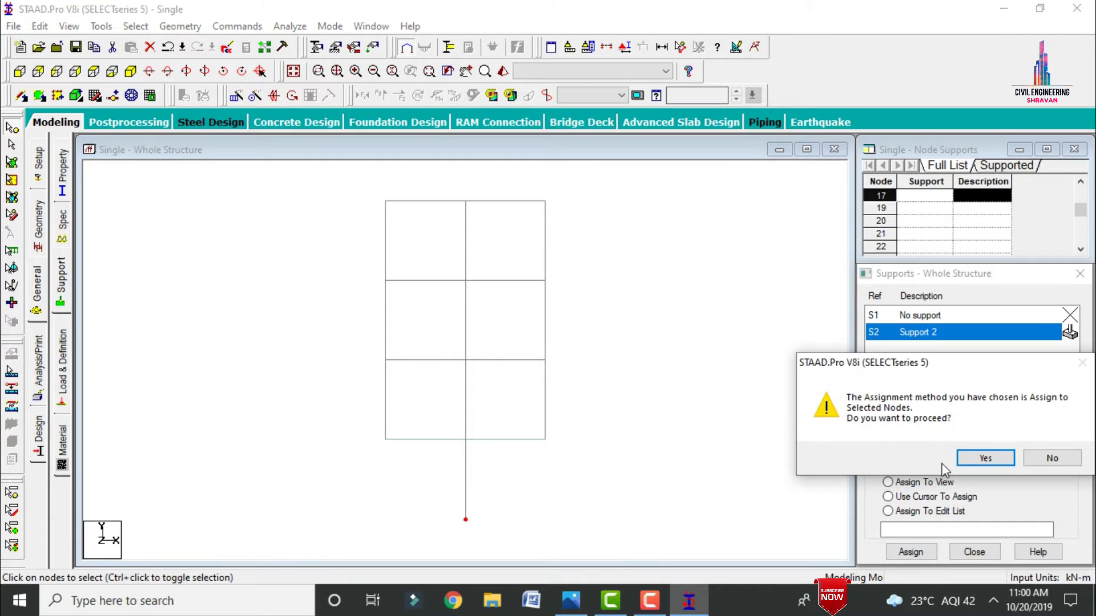
click(980, 459)
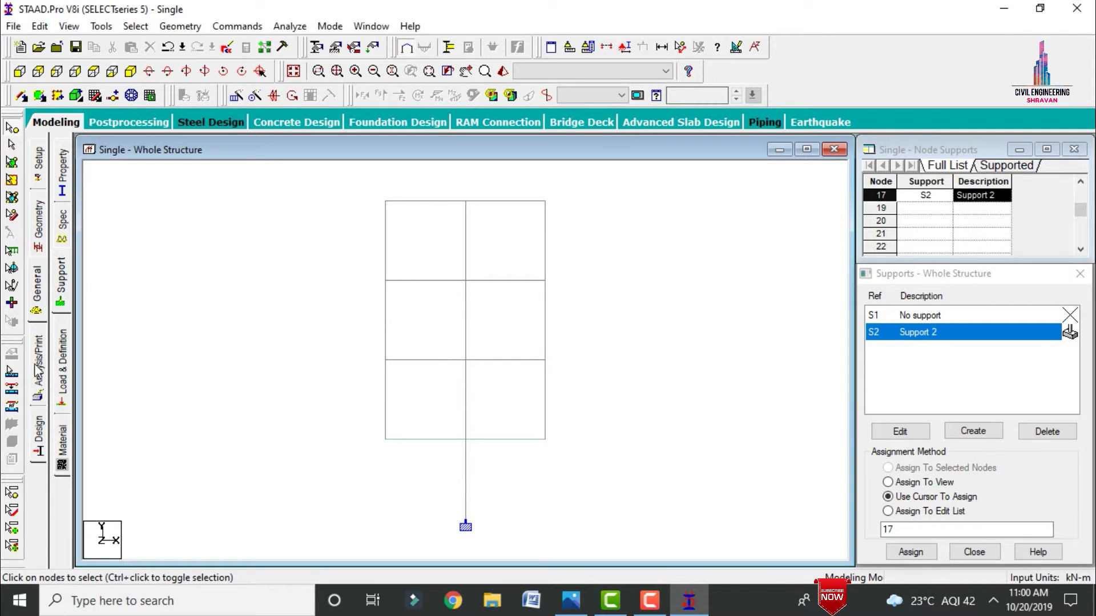
Step: Restore the isometric view and add a primary load case titled DL with loading type Dead
click(64, 365)
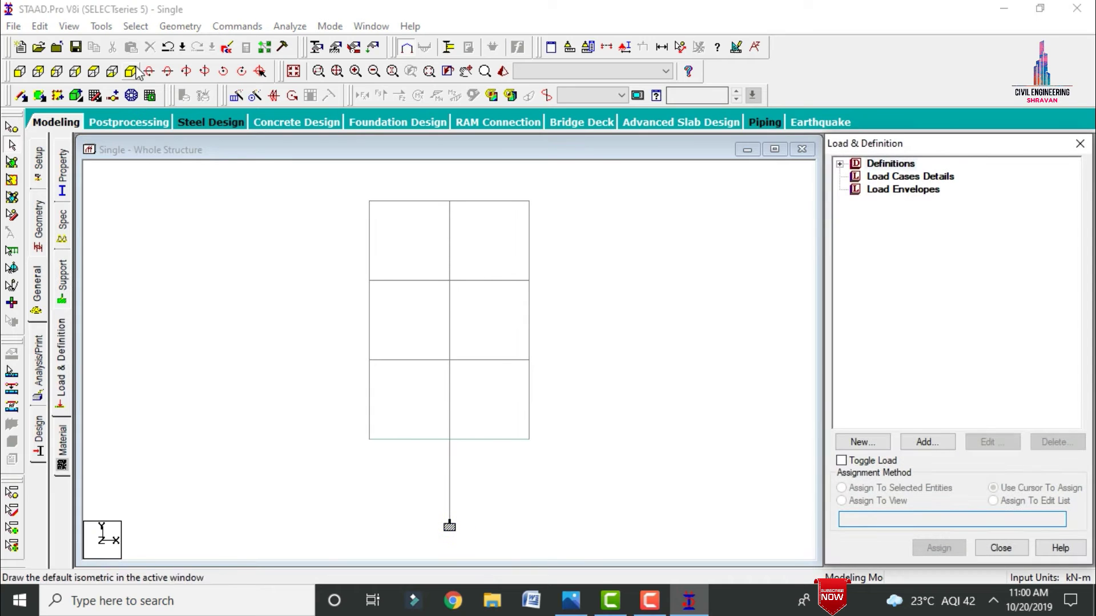
click(131, 72)
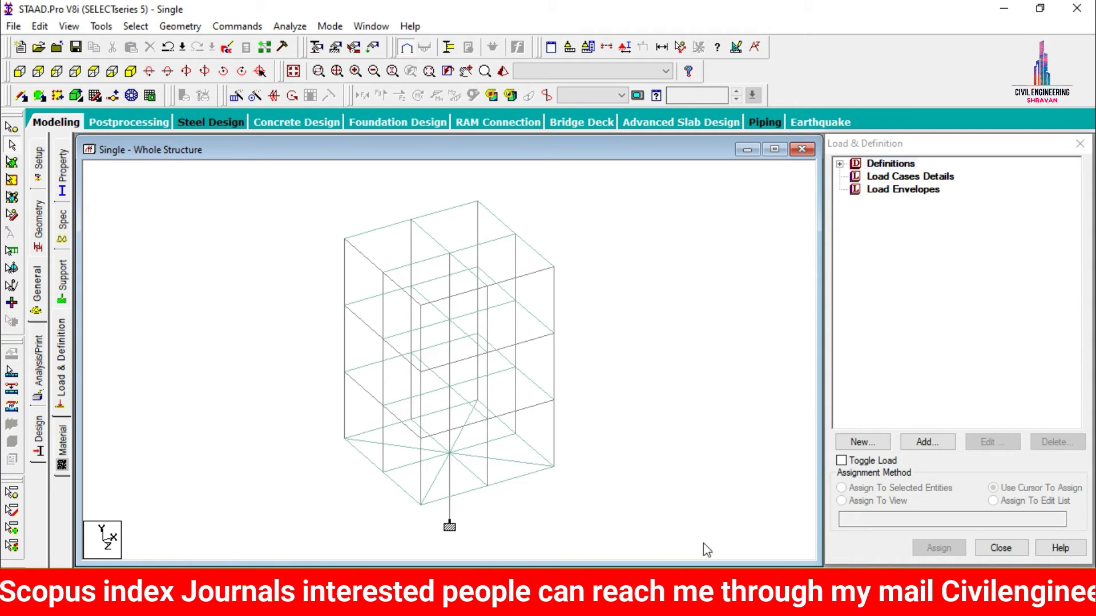
click(916, 178)
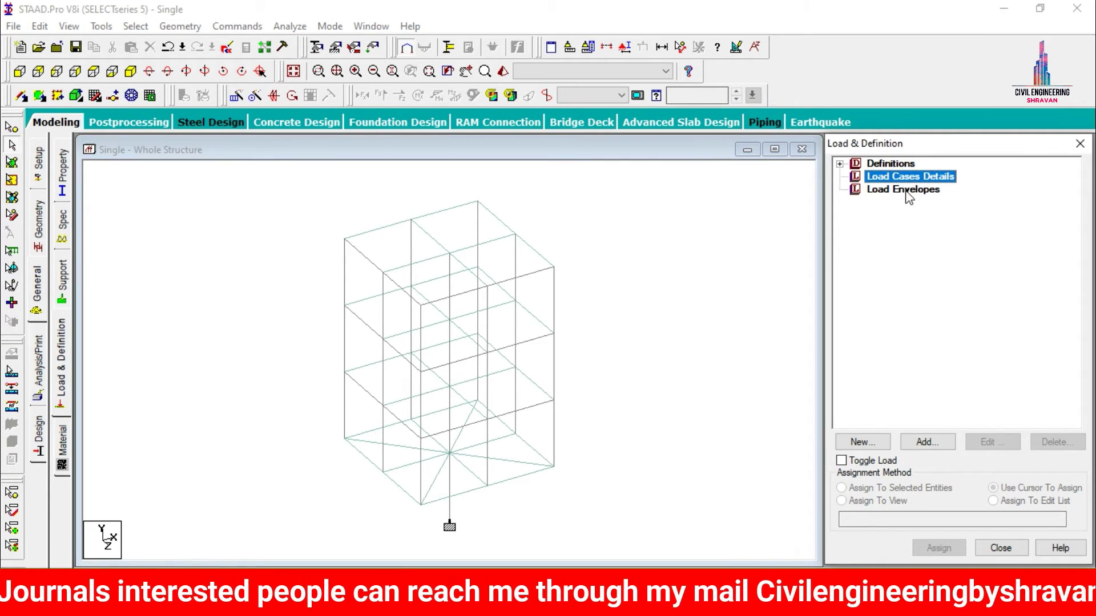
click(916, 444)
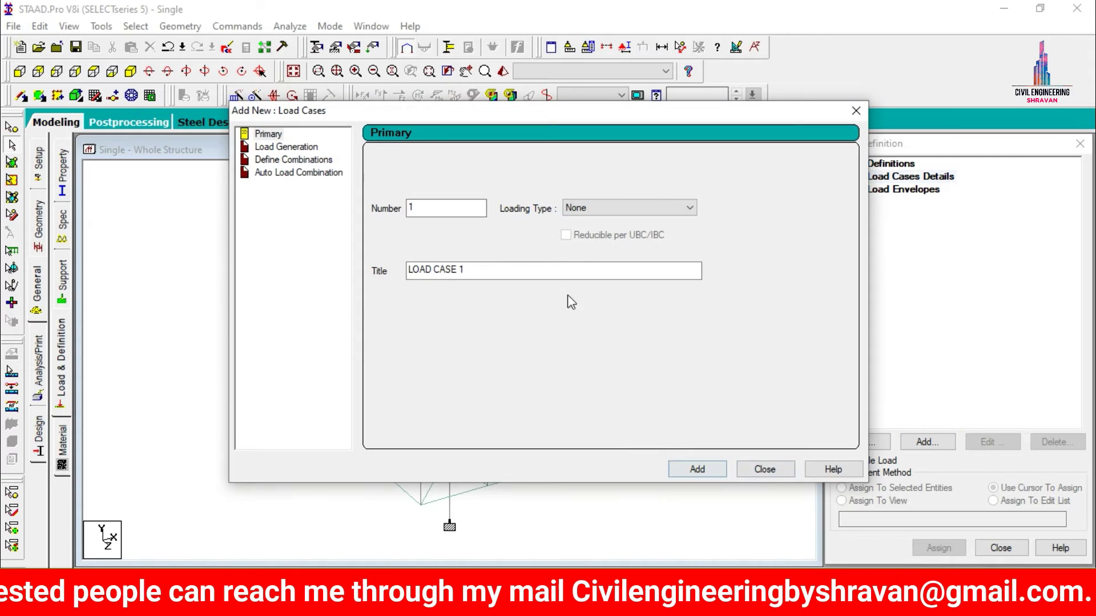
click(634, 210)
scroll(631, 228, up, 5)
click(624, 221)
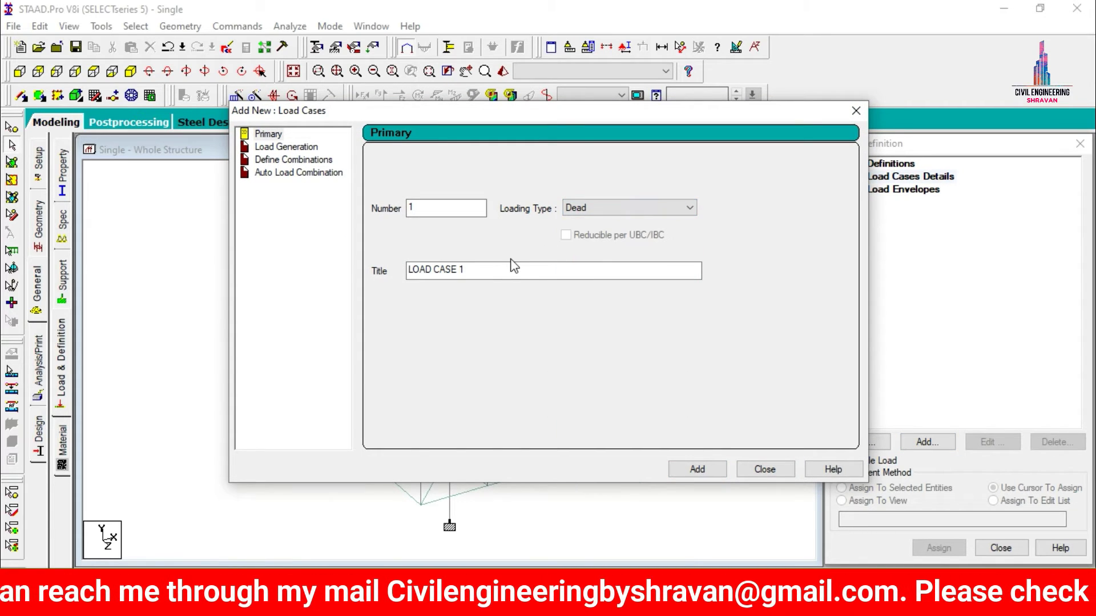
drag(514, 271, 346, 272)
text(DL)
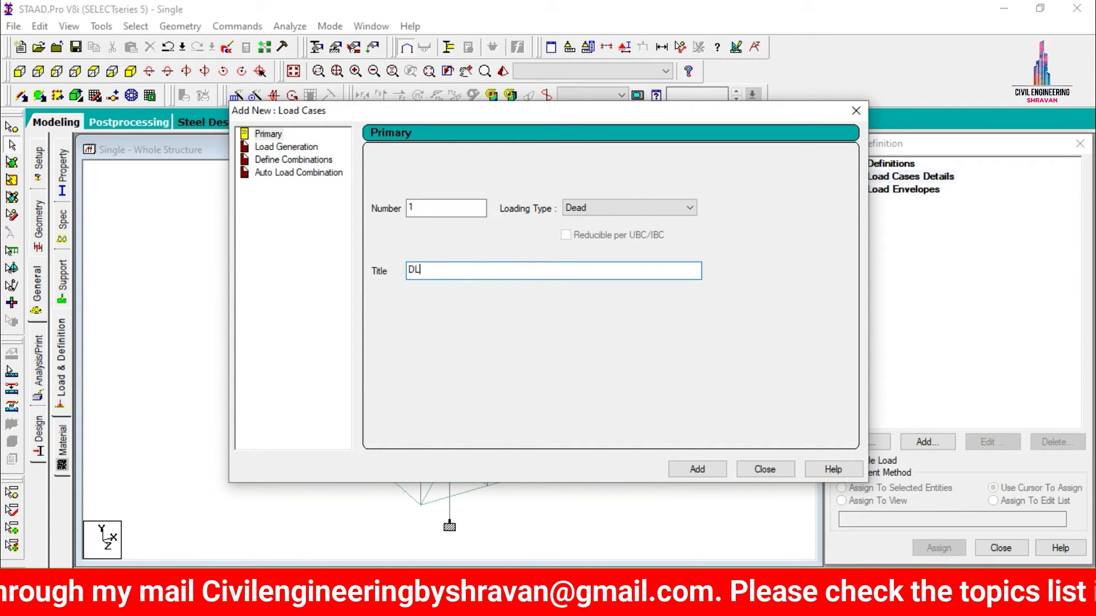
key(Return)
Step: Add a second primary load case titled LL with loading type Live
click(597, 212)
click(593, 228)
drag(490, 273, 331, 306)
text(LL)
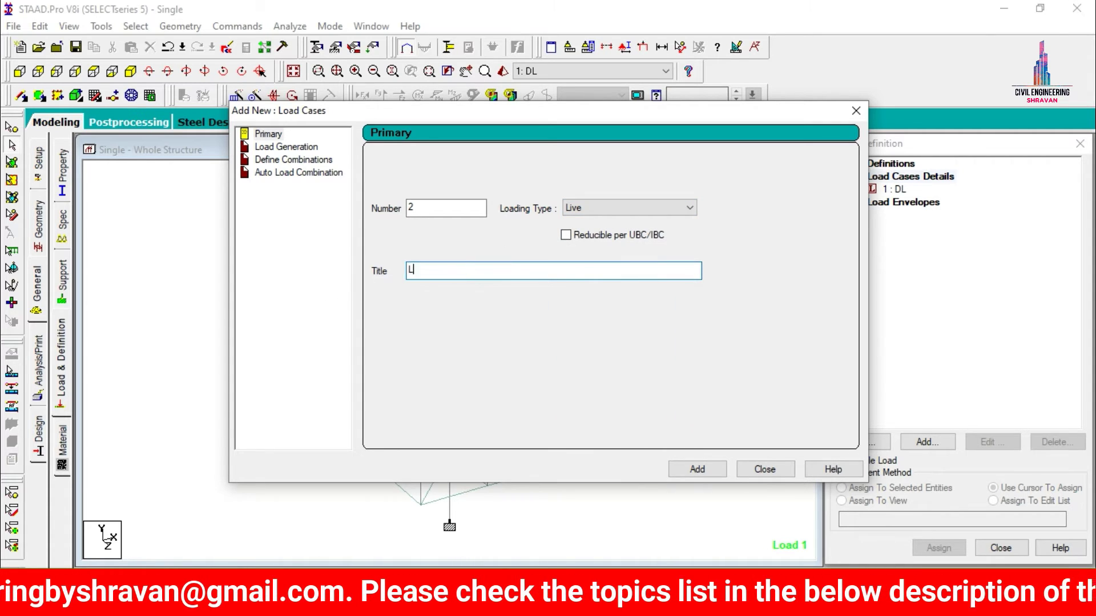
key(Return)
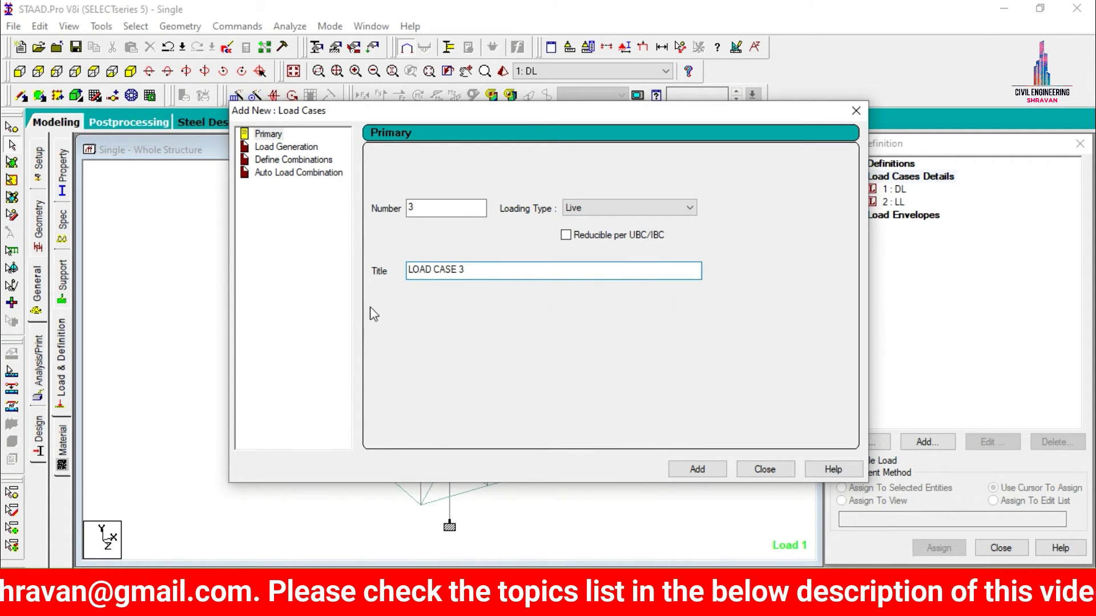
click(856, 111)
Step: Add a selfweight load in Y with factor -1 to the DL case, and open the uniform member force settings
click(893, 191)
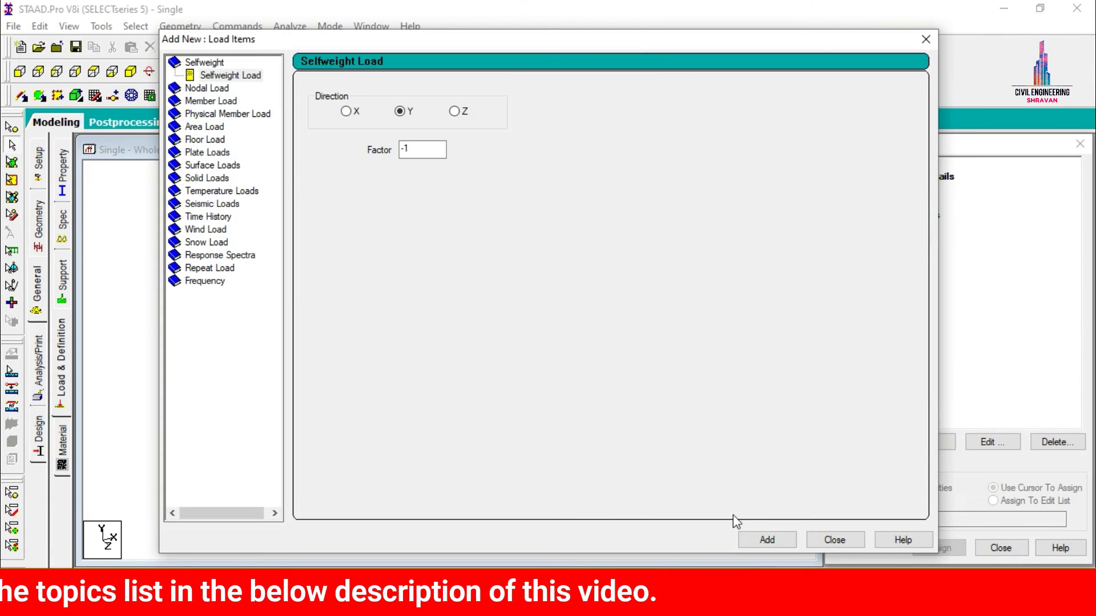
click(759, 540)
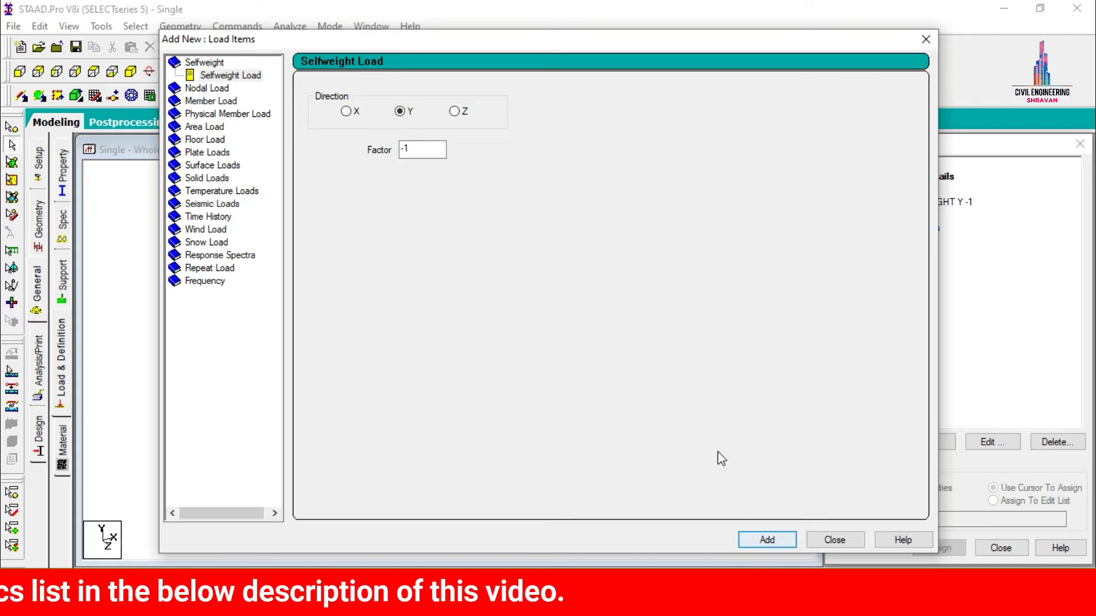
click(207, 101)
click(543, 333)
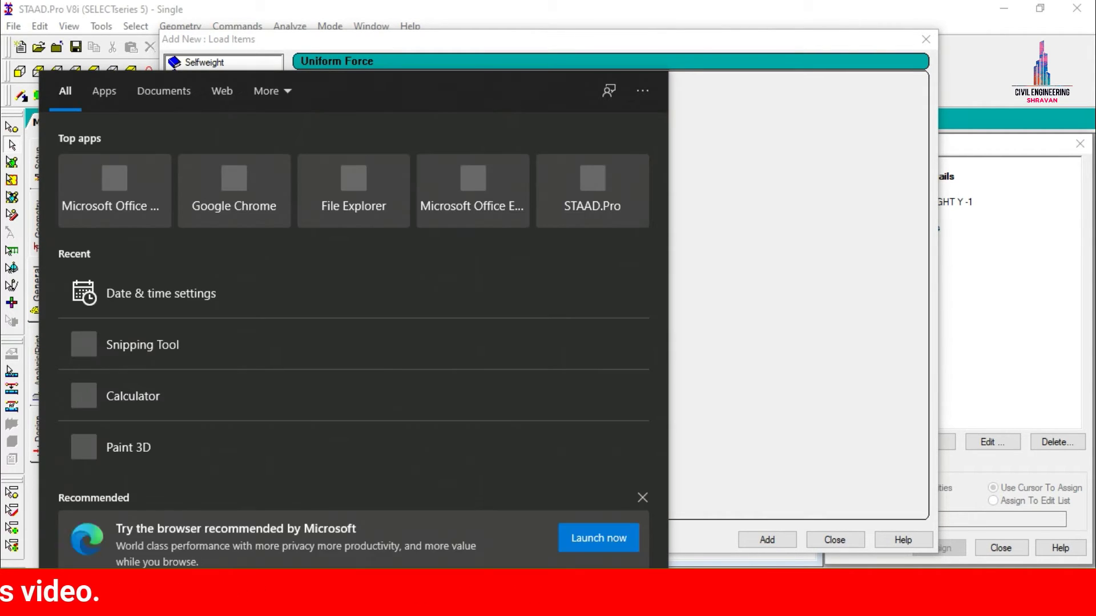
Step: Switch to Calculator and compute the wall load as 0.23 × 20 × 3
text(CAL)
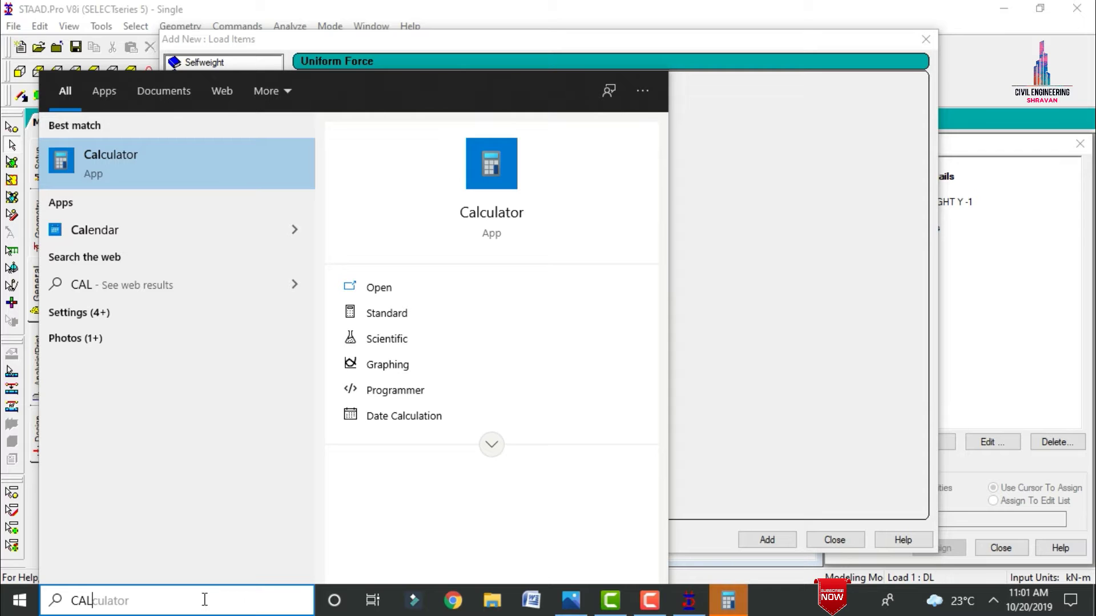
key(Return)
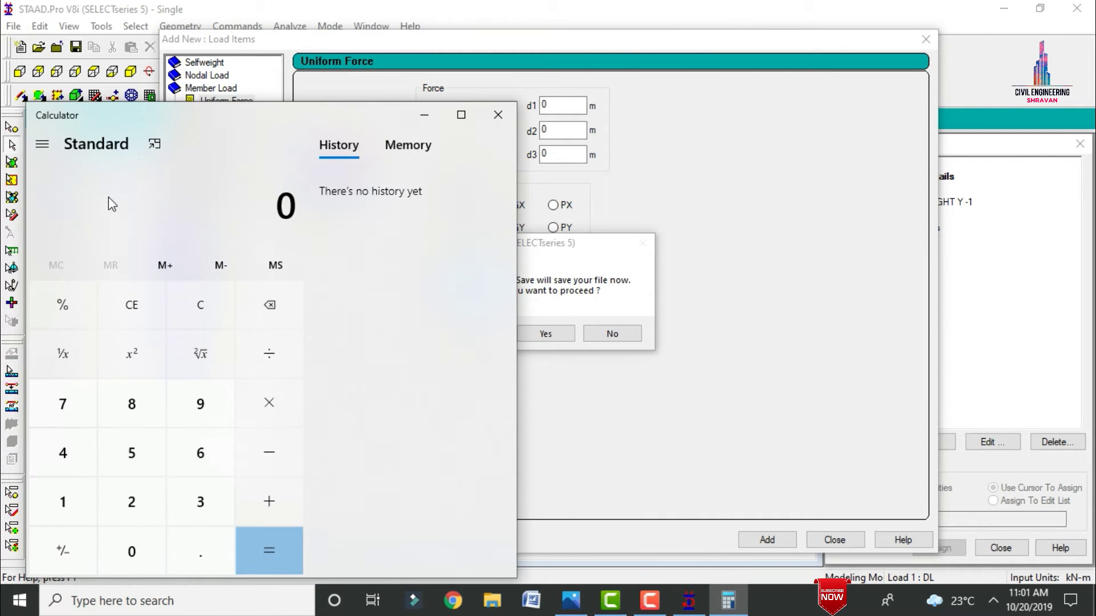
text(.23)
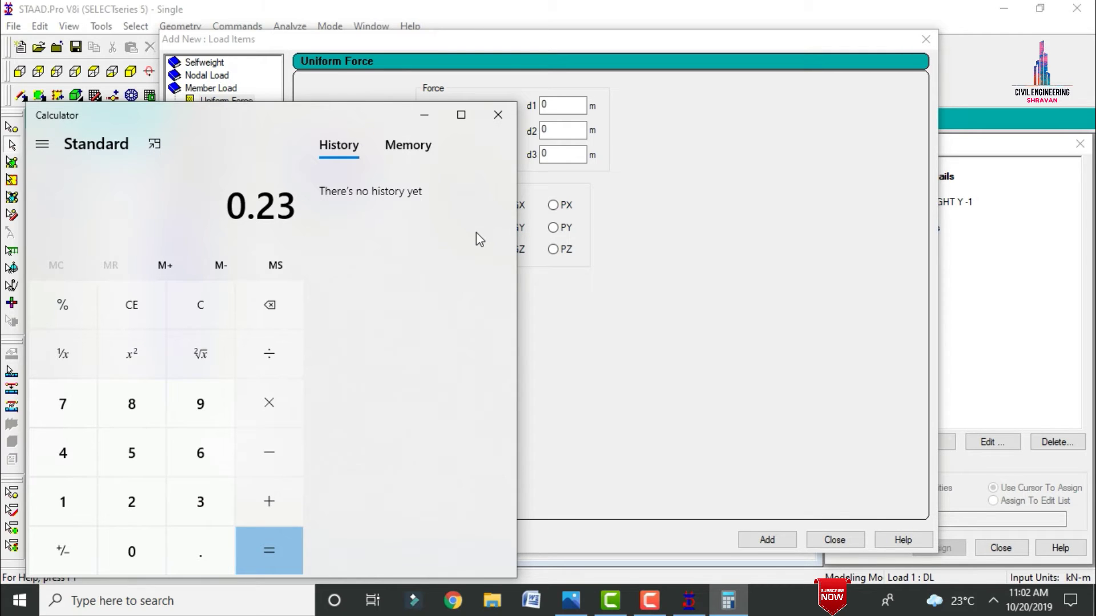
text(*2)
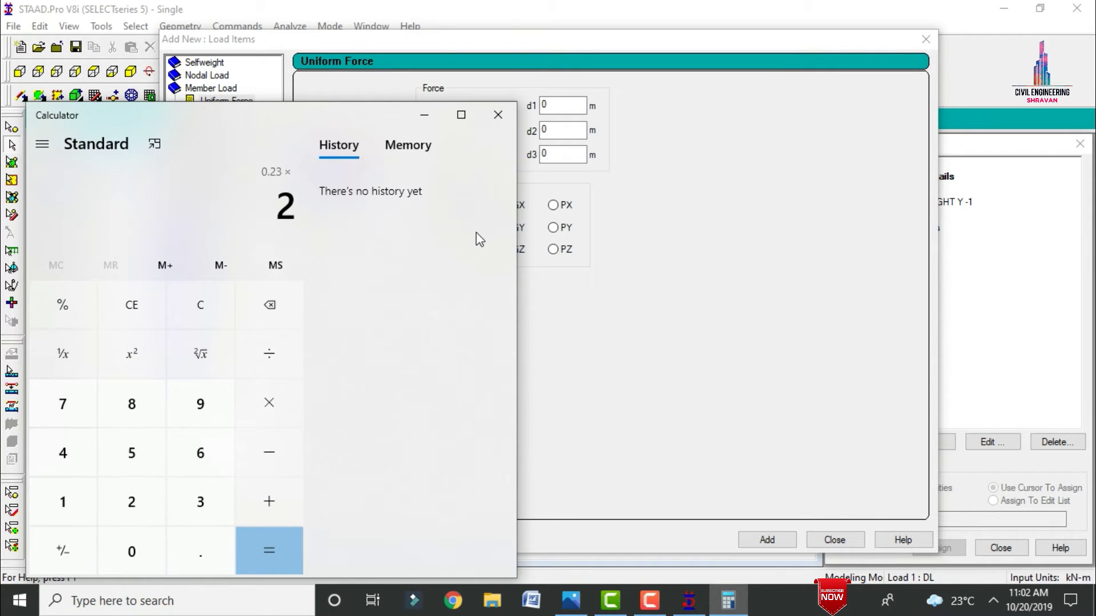
text(0)
key(Return)
text(3)
key(Return)
Step: Return to STAAD.Pro and add a uniform member force of 13.8 kN/m in direction GY to the DL case
click(688, 340)
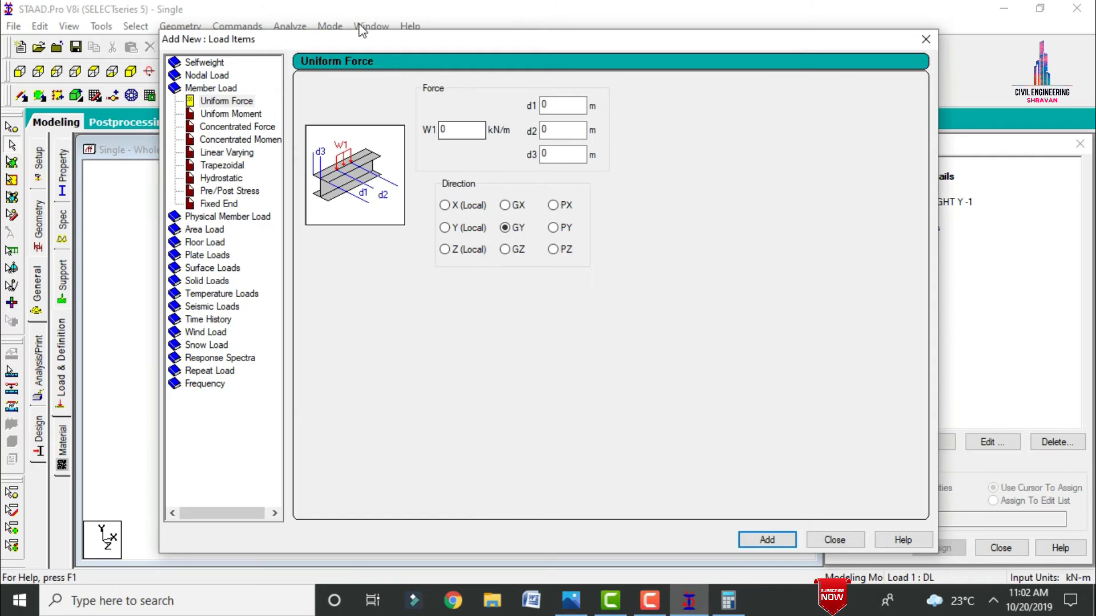
double_click(470, 128)
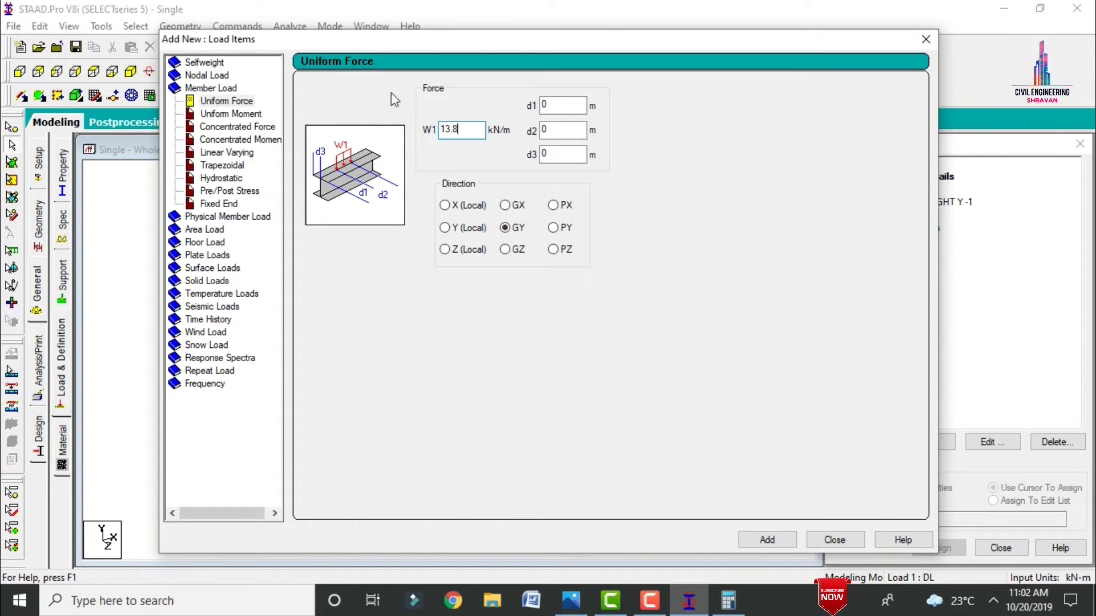
click(775, 539)
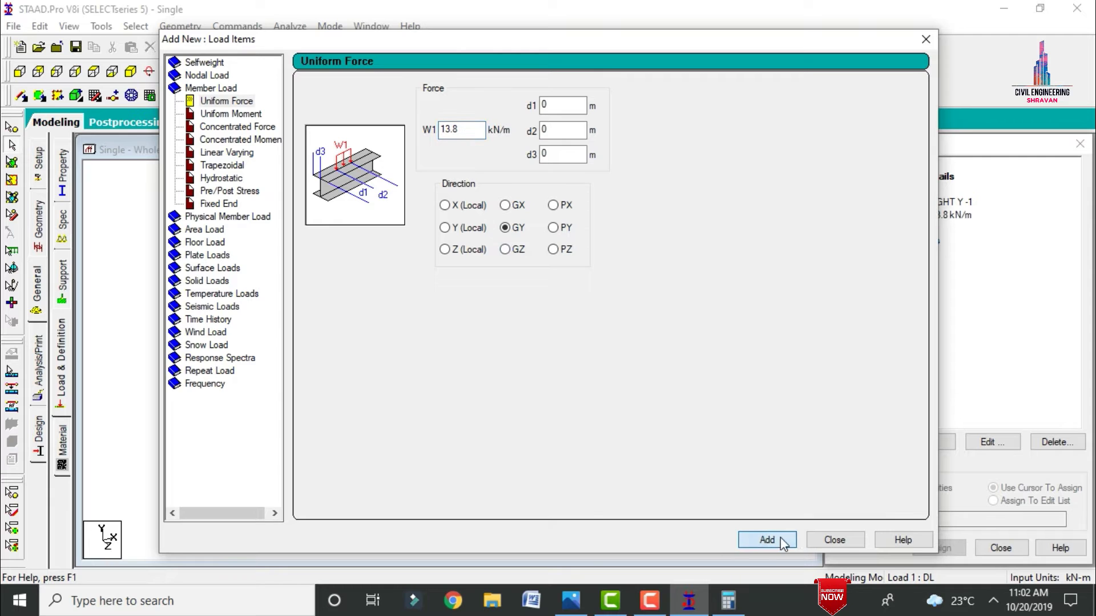
drag(708, 39, 594, 38)
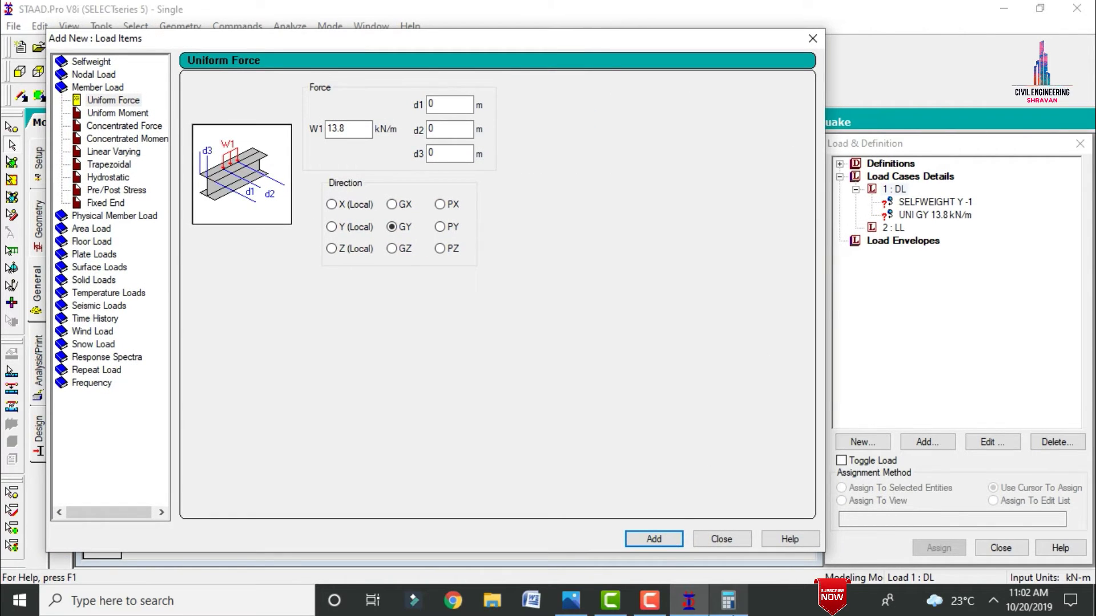
Step: Switch to Calculator and compute the second wall load as 0.125 × 20 × 3
click(728, 600)
text(0)
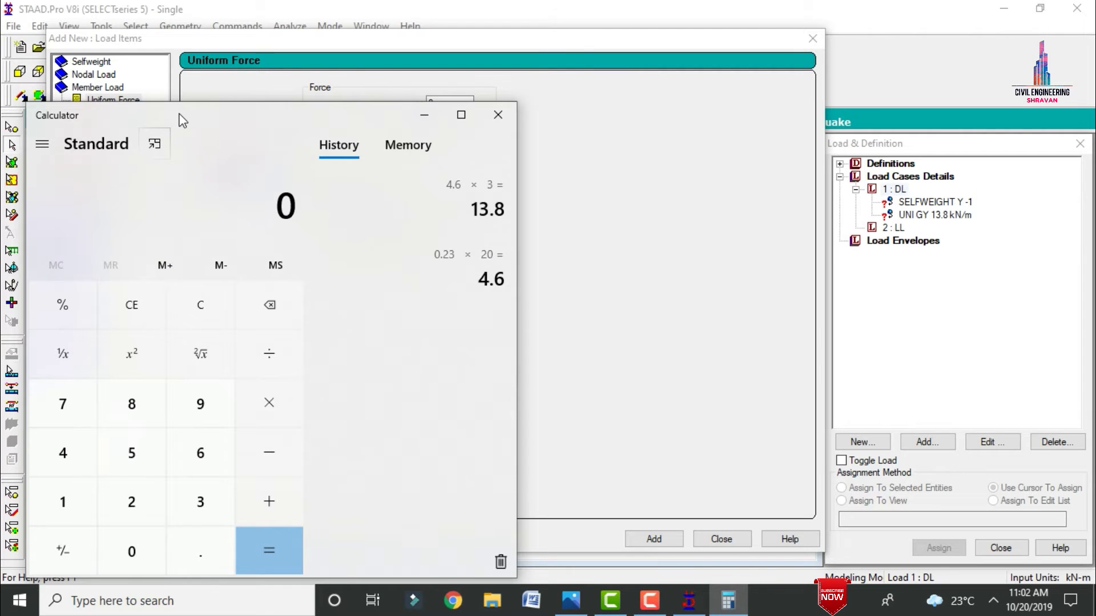
text(.125)
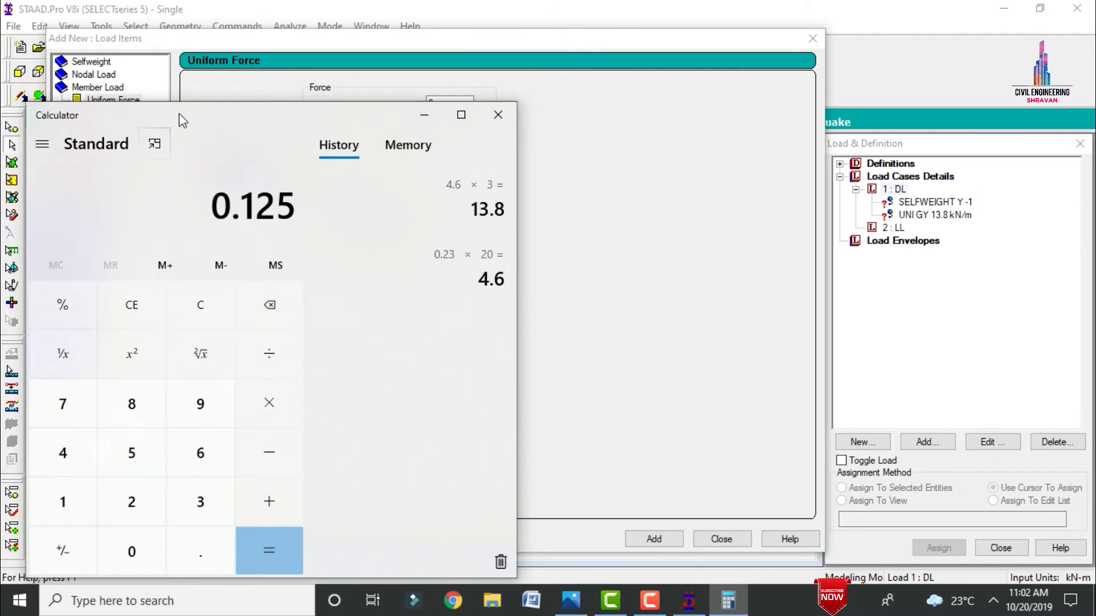
text(20)
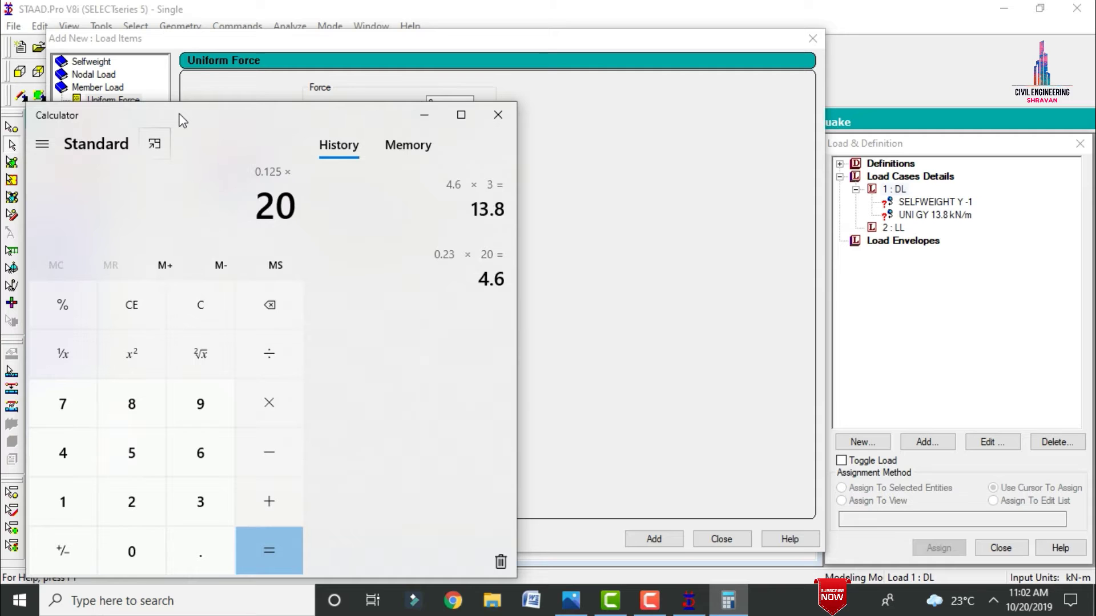
text(*3)
key(Return)
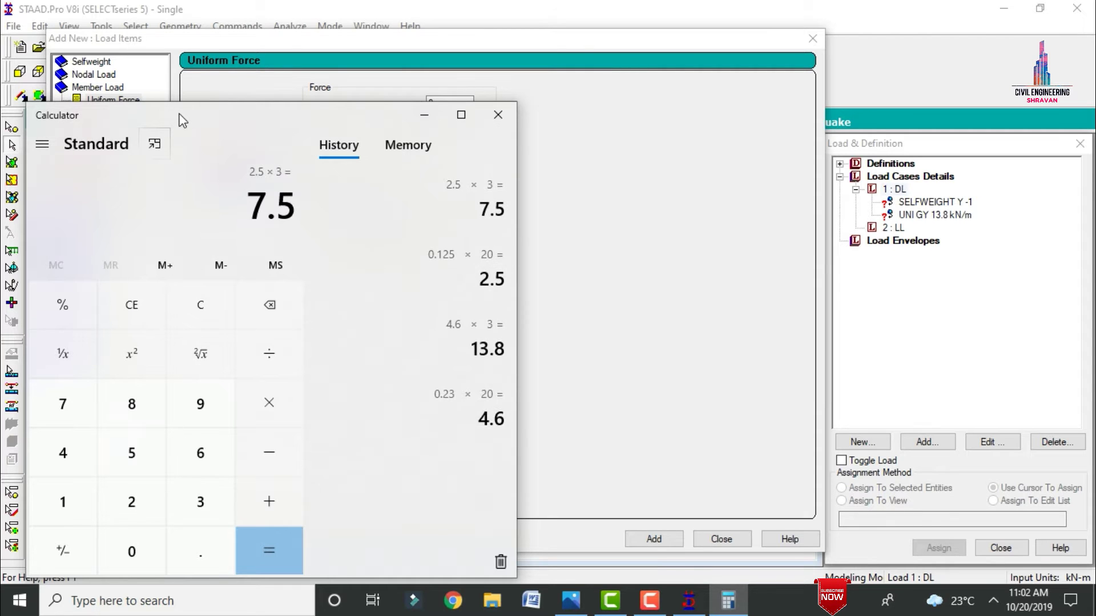
Step: Return to STAAD.Pro and add a uniform member force of -7.5 kN/m in direction GY to the DL case
click(537, 123)
double_click(364, 130)
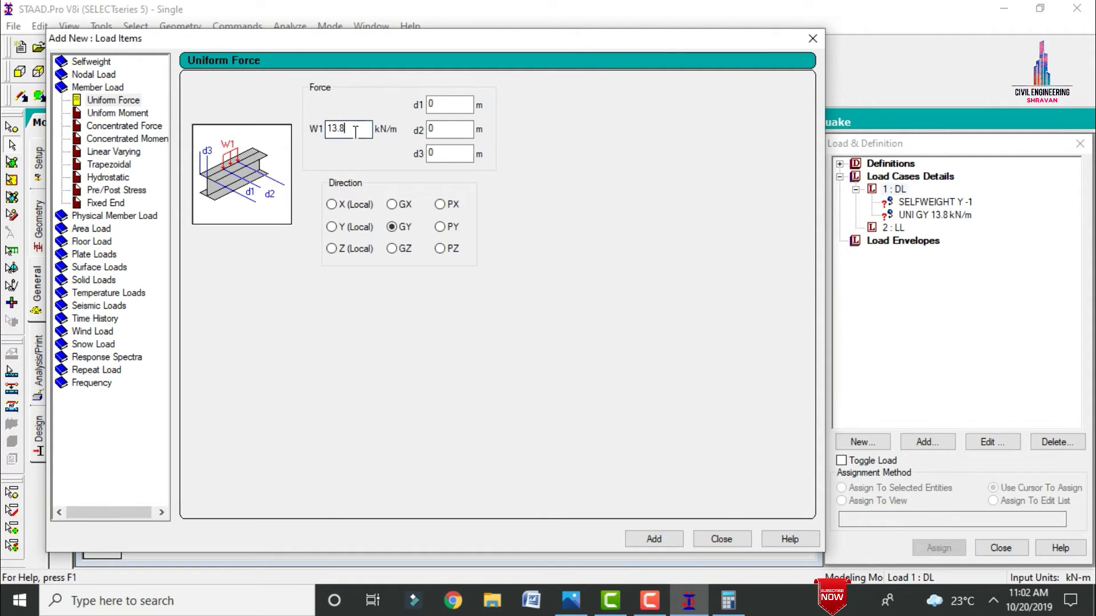
key(BackSpace)
click(652, 539)
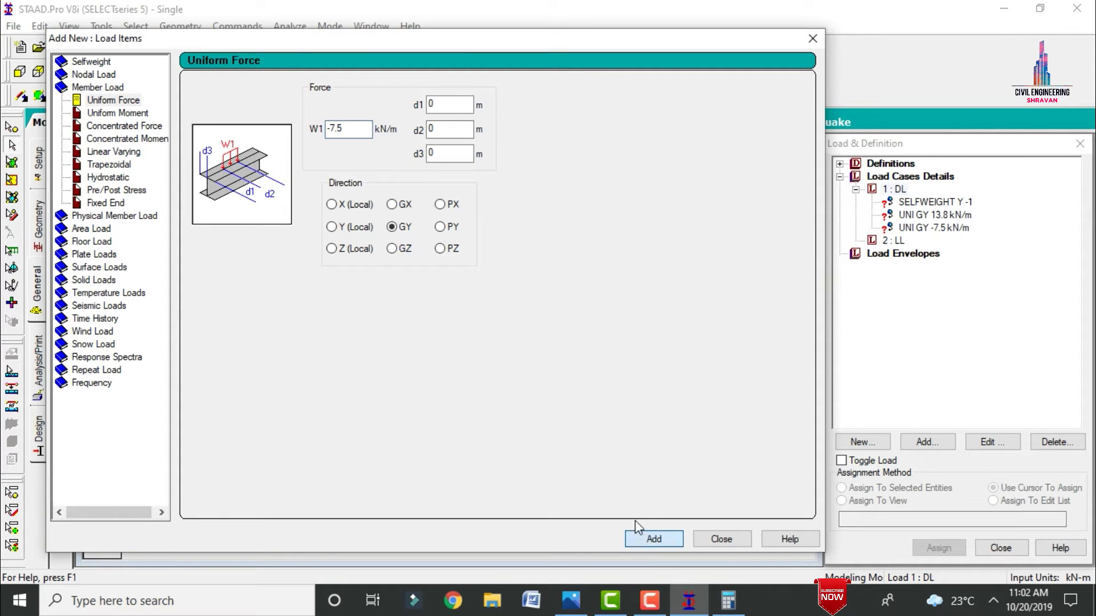
Step: Switch to Calculator and compute the load of the 1.2 m high wall as 0.125 × 20 × 1.2
click(728, 601)
text(0.125)
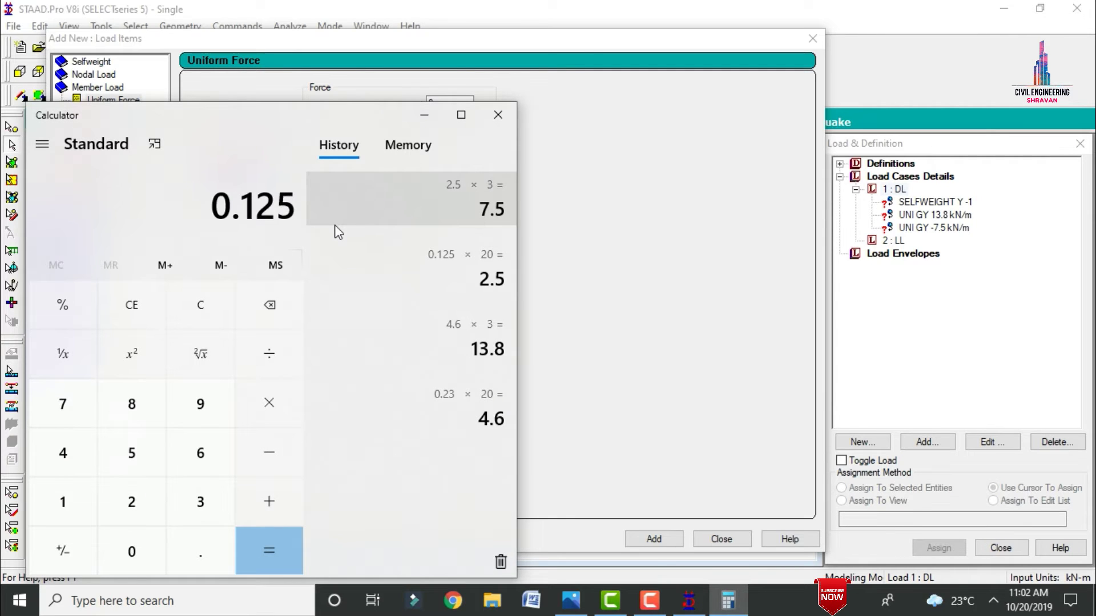
text(20*1.2)
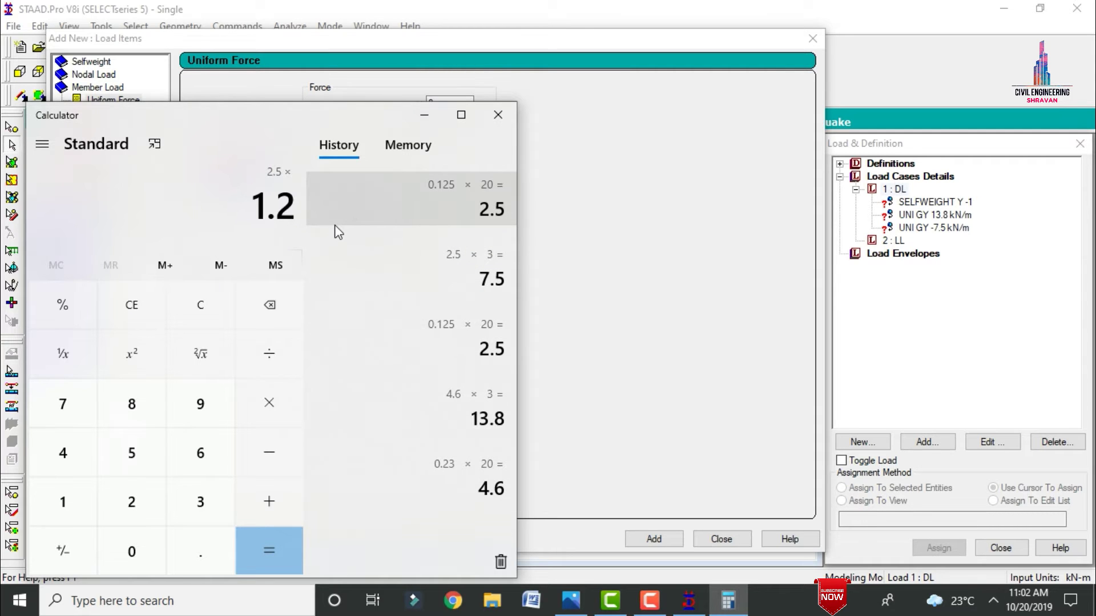
key(Return)
Step: Return to STAAD.Pro and add a uniform member force of -3 kN/m in direction GY to the DL case
click(735, 340)
double_click(330, 130)
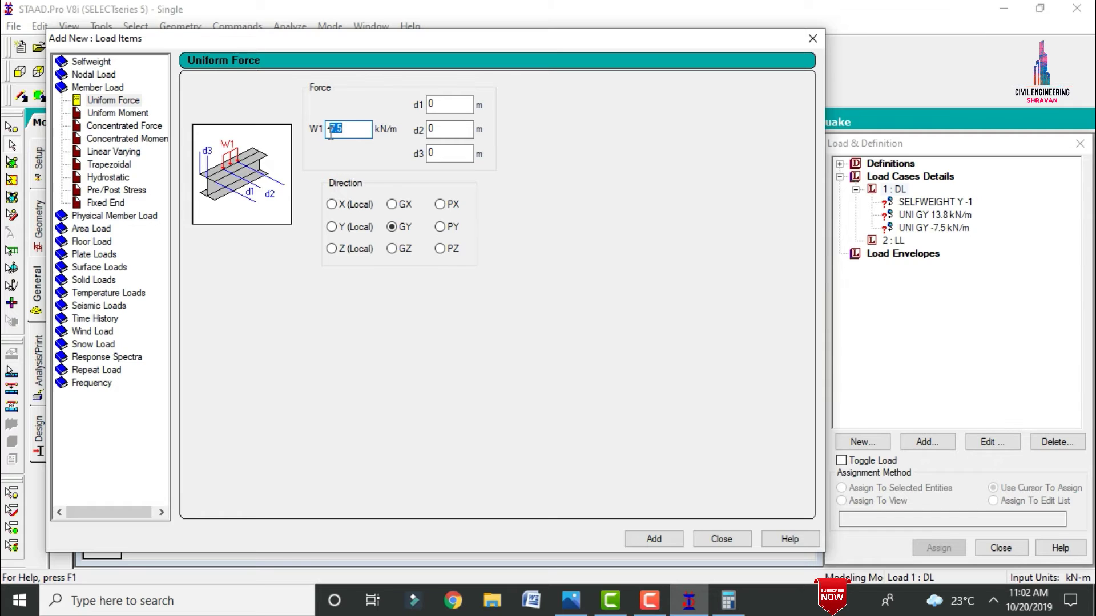
key(Return)
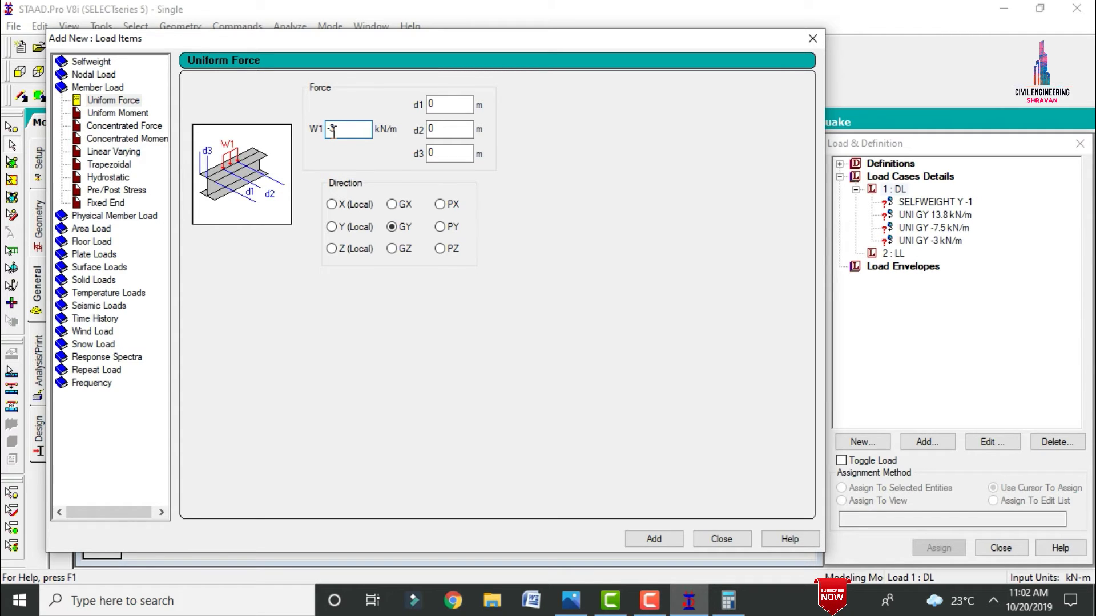
Step: Add a floor load of -1.5 kN/m2 in Global Y over the Y range 3 to 12 m to the DL case
click(93, 242)
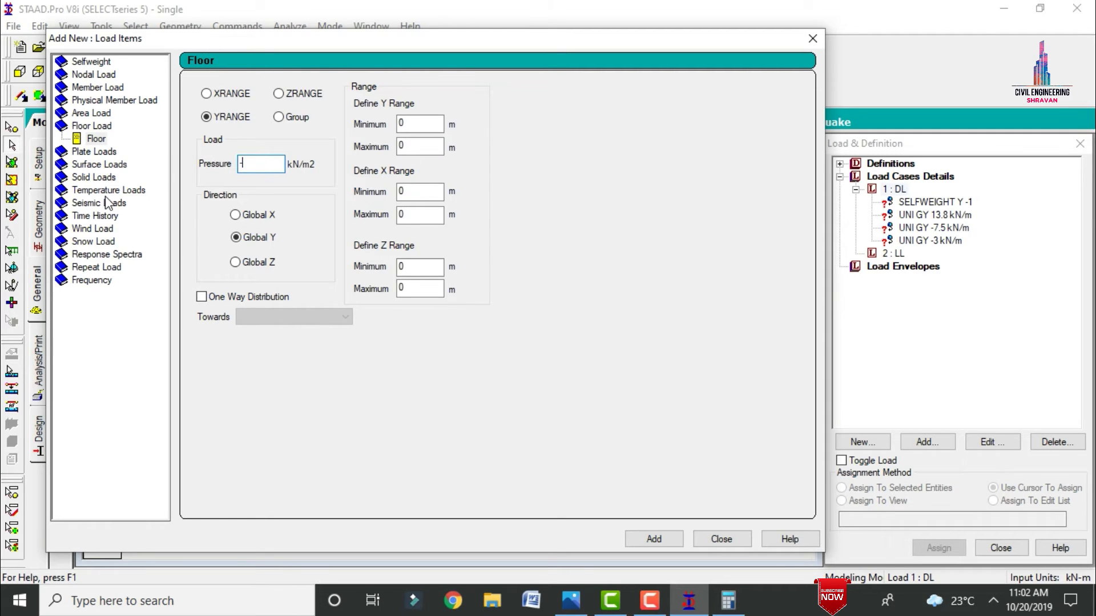
key(Tab)
click(656, 536)
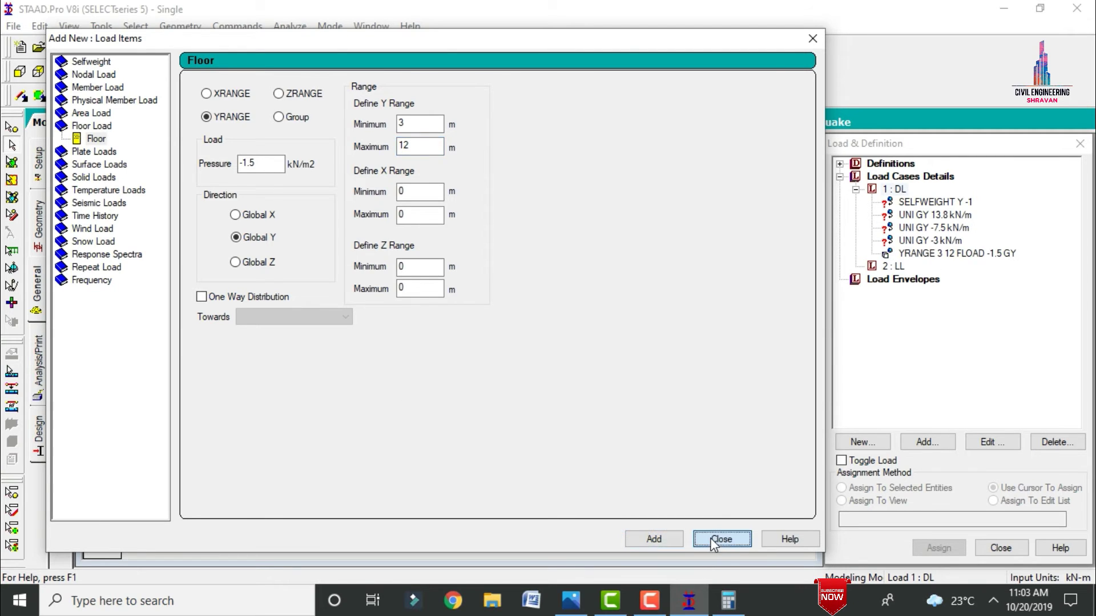
click(711, 541)
Step: Change the first uniform member force of the DL case to -13.8 kN/m in direction GY
click(939, 217)
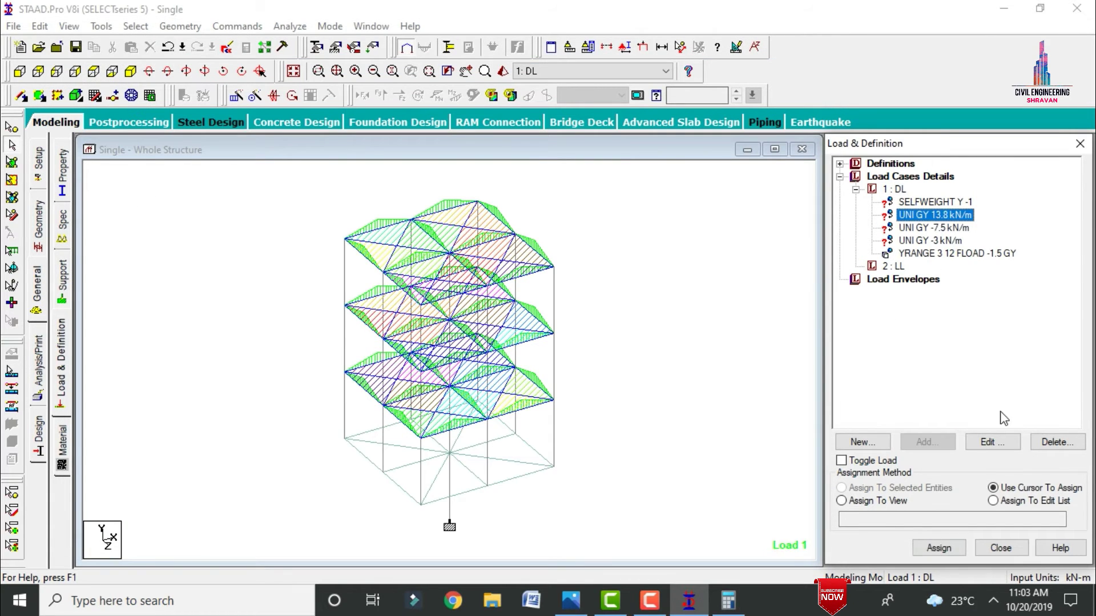
click(1009, 446)
click(468, 227)
text(-13.8)
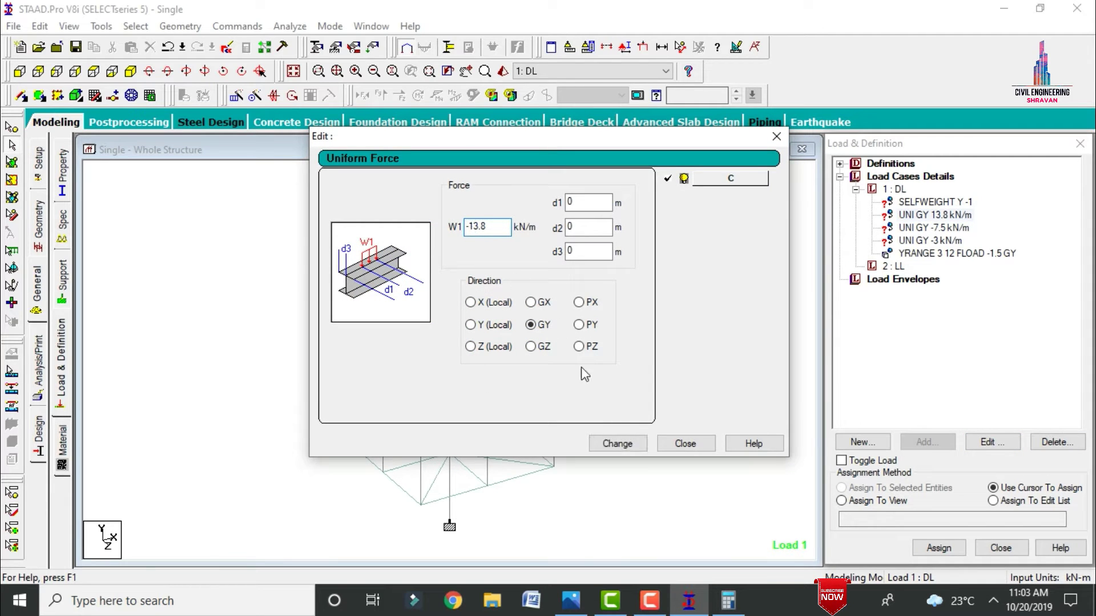
click(620, 443)
click(688, 443)
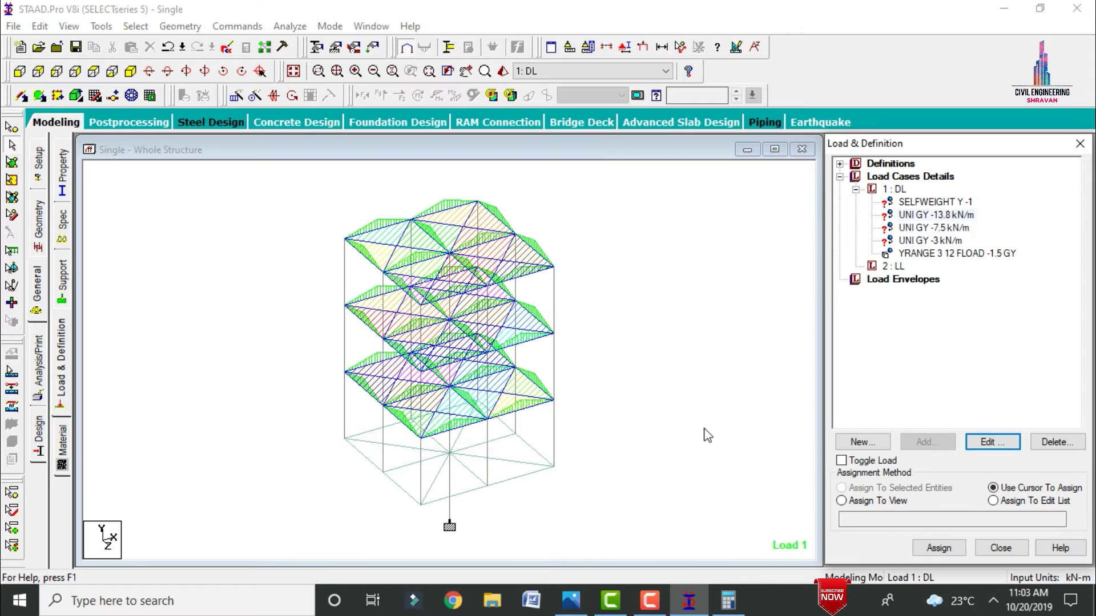
Step: Assign the DL selfweight load to the whole structure in view
click(914, 205)
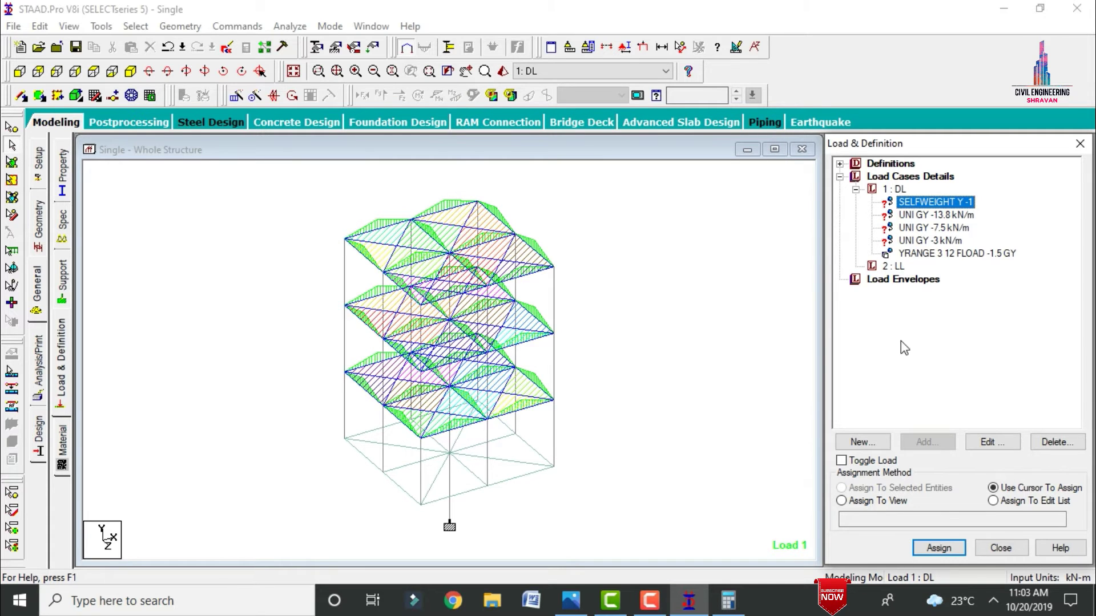
click(842, 501)
click(952, 549)
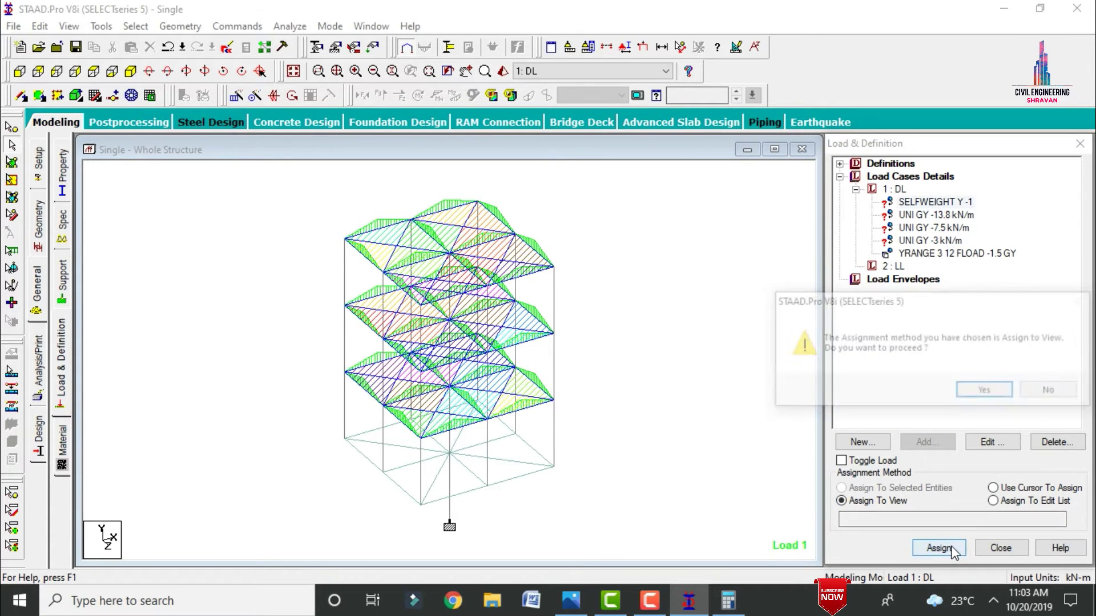
click(981, 389)
Step: Select the horizontal beams of all four levels from the front view and assign the -13.8 kN/m uniform force to them
click(934, 217)
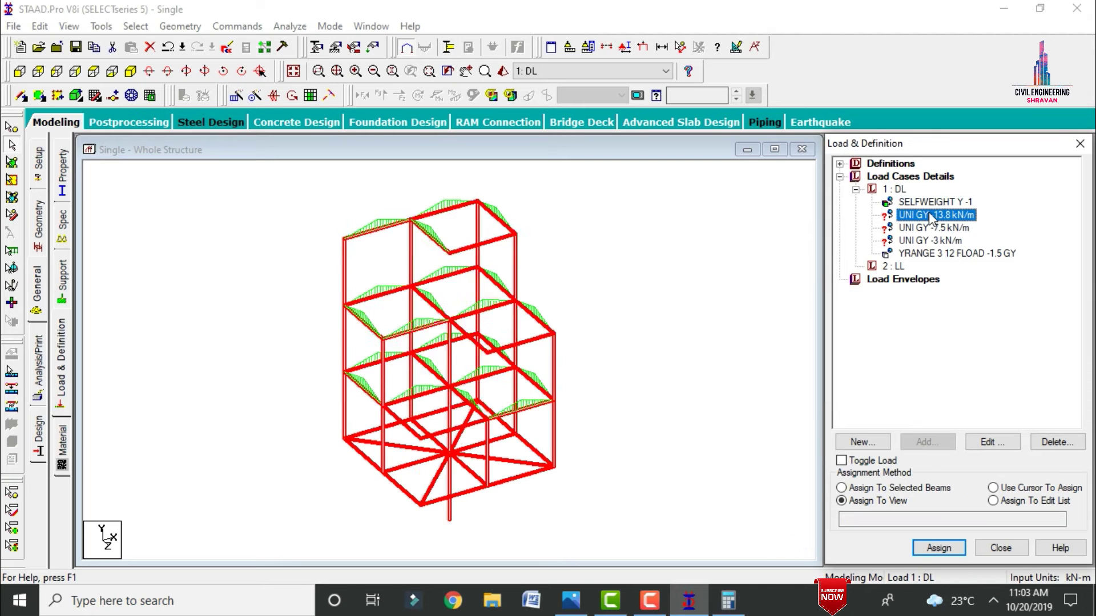
click(725, 357)
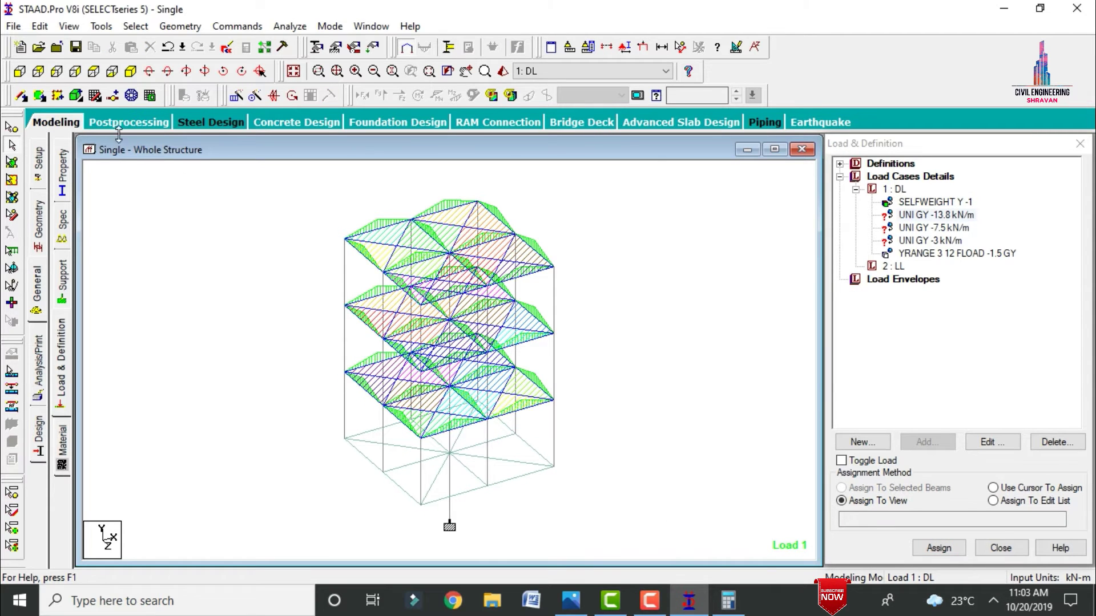
click(20, 71)
drag(366, 183, 581, 209)
ctrl+drag(345, 278, 582, 291)
ctrl+drag(358, 358, 567, 396)
ctrl+drag(351, 428, 558, 451)
click(131, 70)
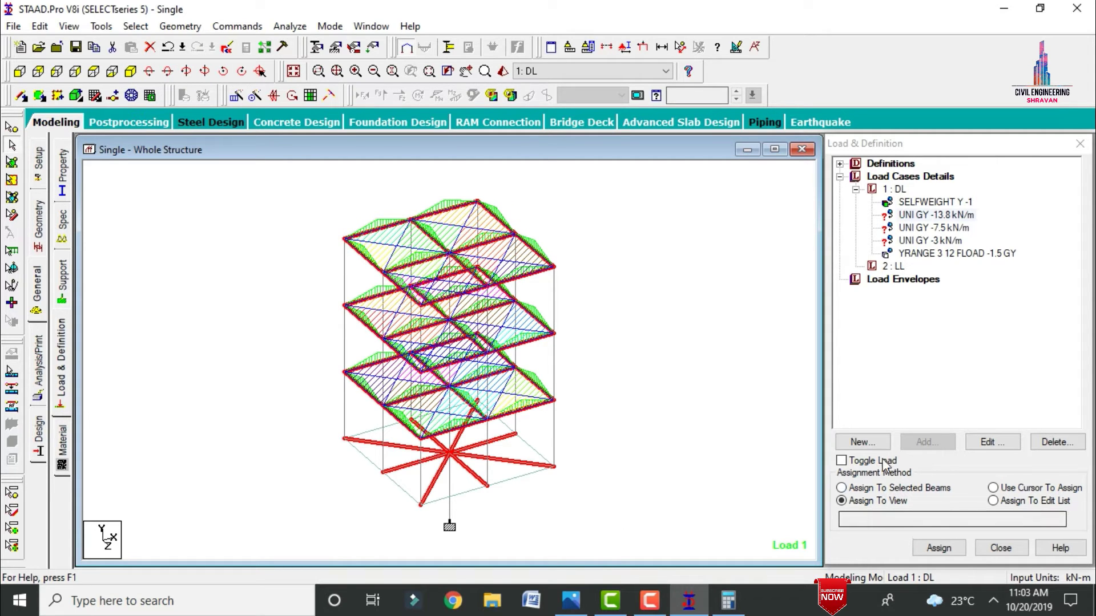
click(909, 489)
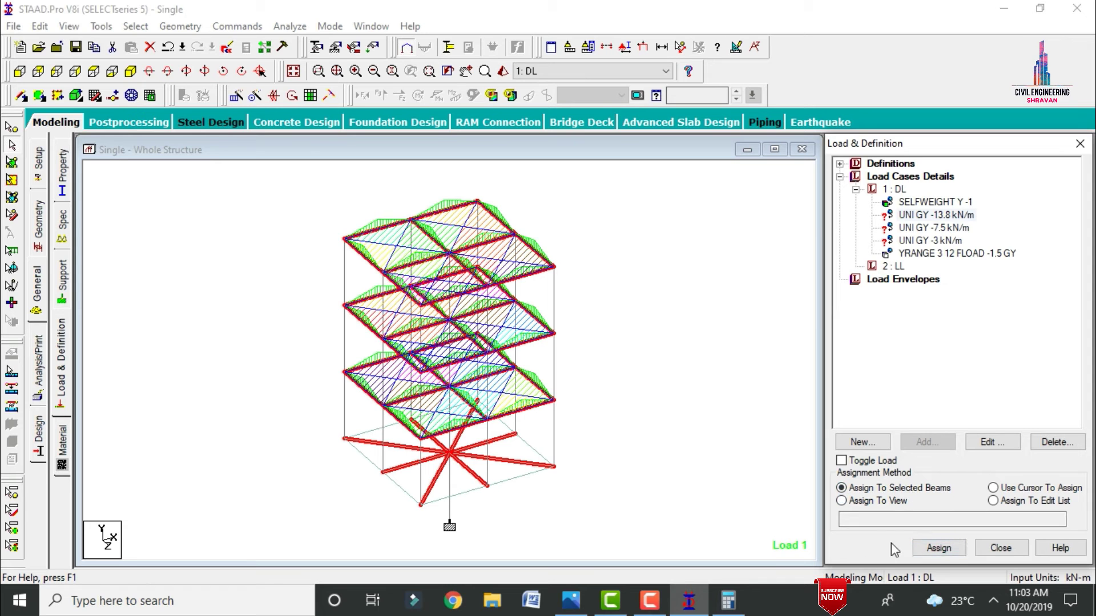
click(939, 548)
click(984, 393)
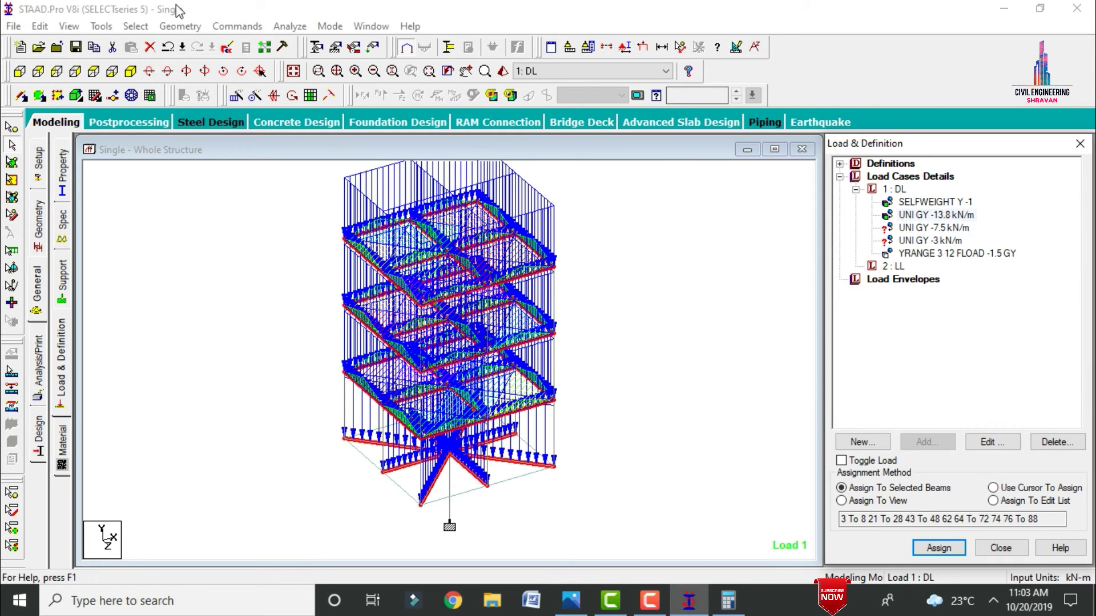
Step: Assign the -7.5 kN/m and -3 kN/m uniform forces to the same selected beams
click(904, 231)
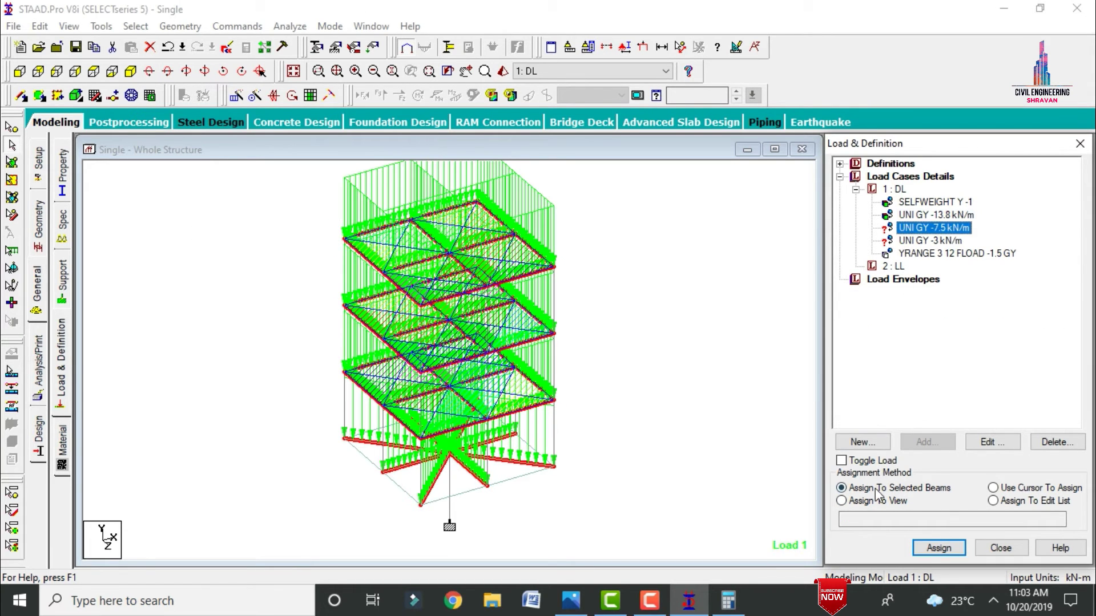
click(938, 547)
click(984, 394)
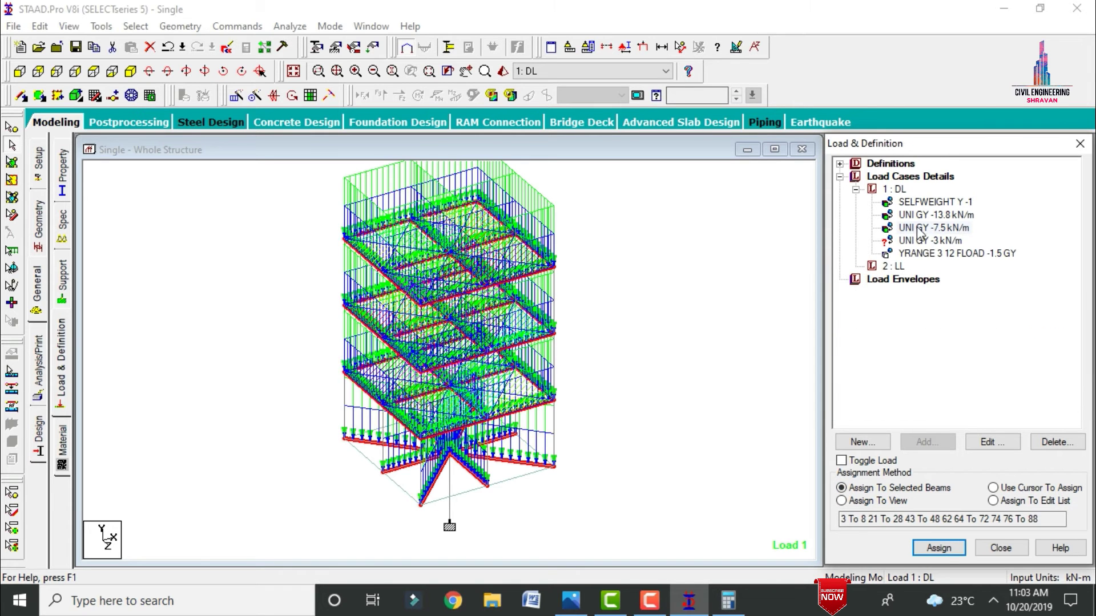
click(927, 241)
click(942, 546)
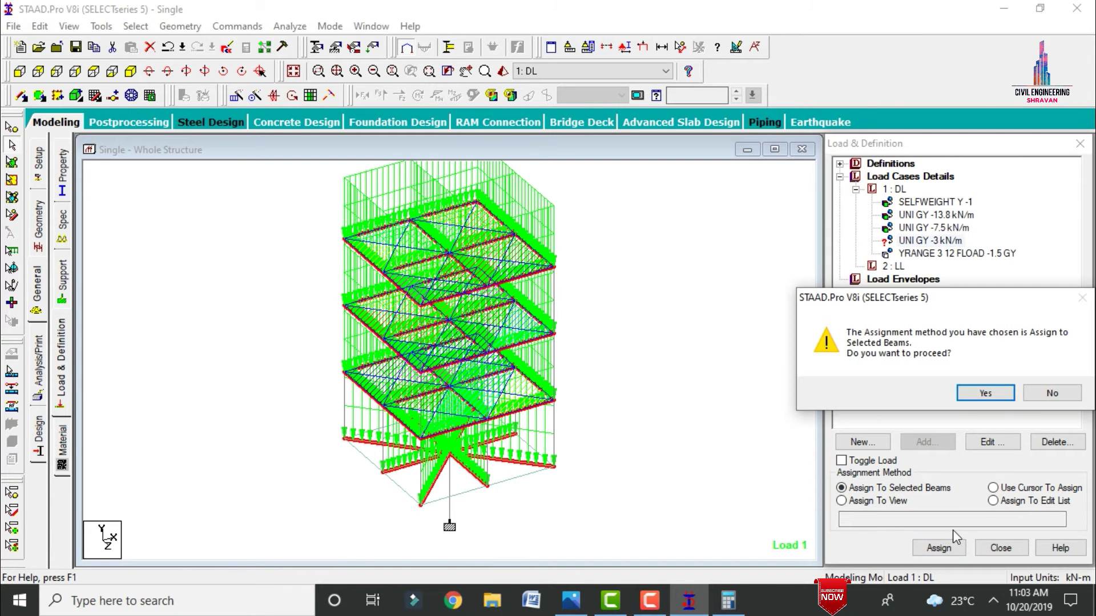
click(985, 393)
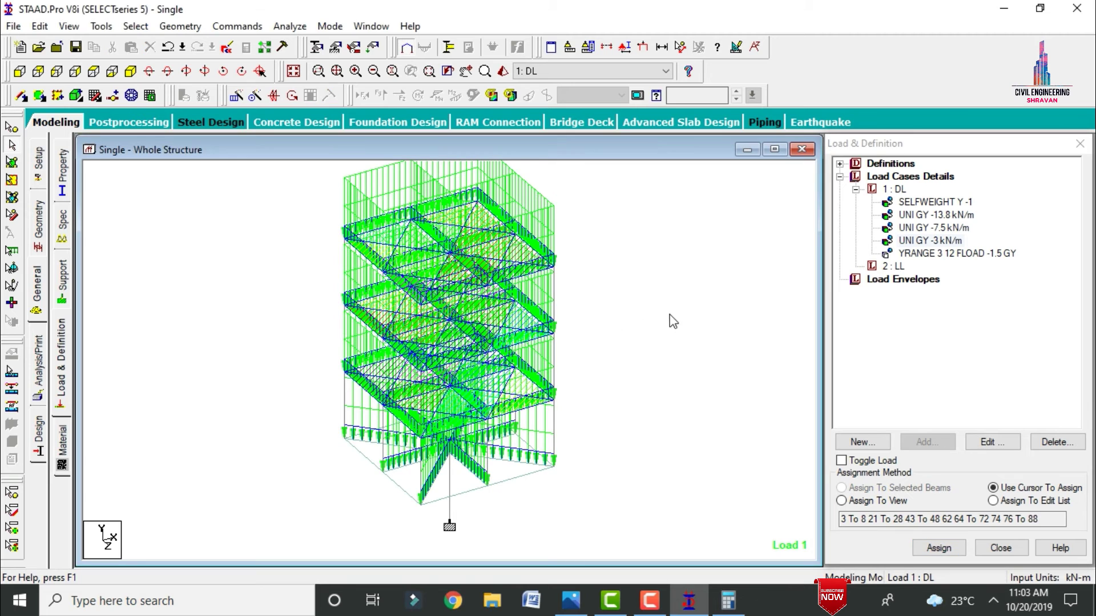
Step: Add a floor load of -3 kN/m2 in Global Y over the Y range 3 to 12 m to the LL case
click(894, 267)
click(916, 445)
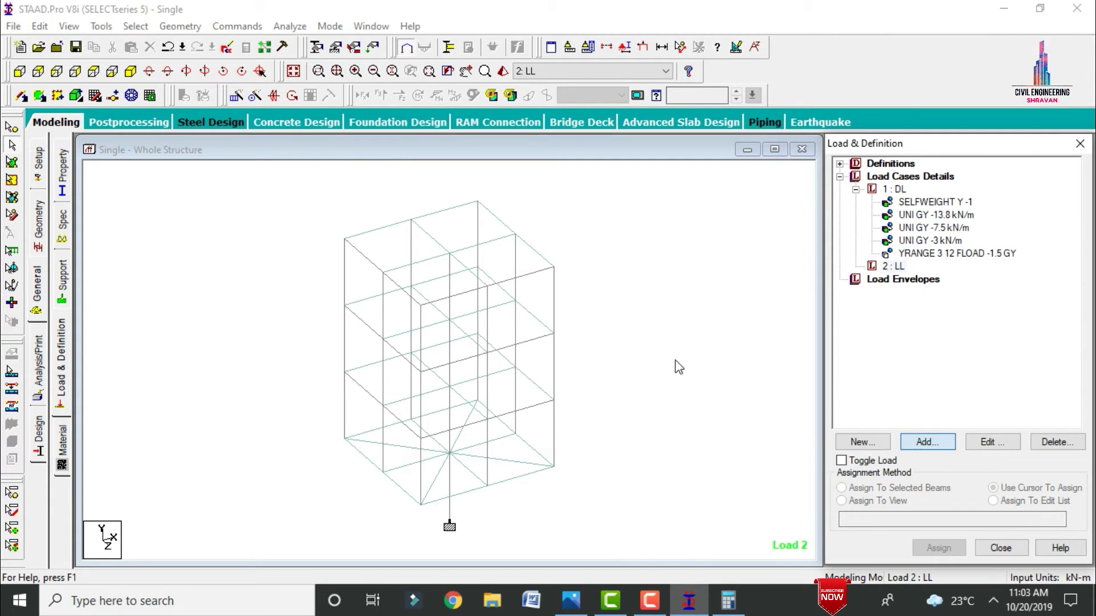
click(204, 139)
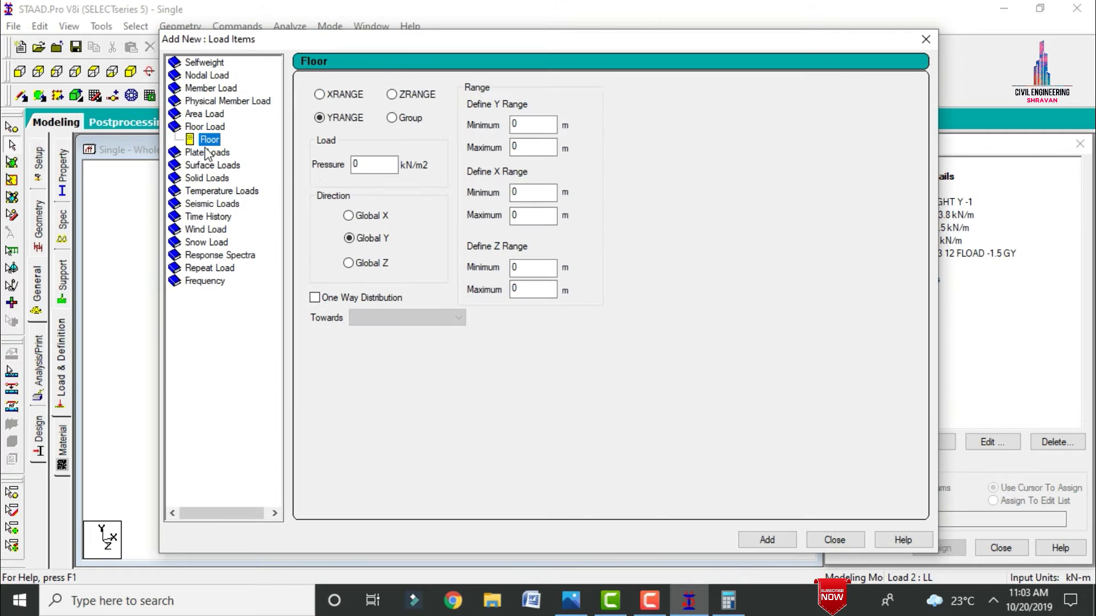
key(Tab)
text(3)
key(Tab)
text(12)
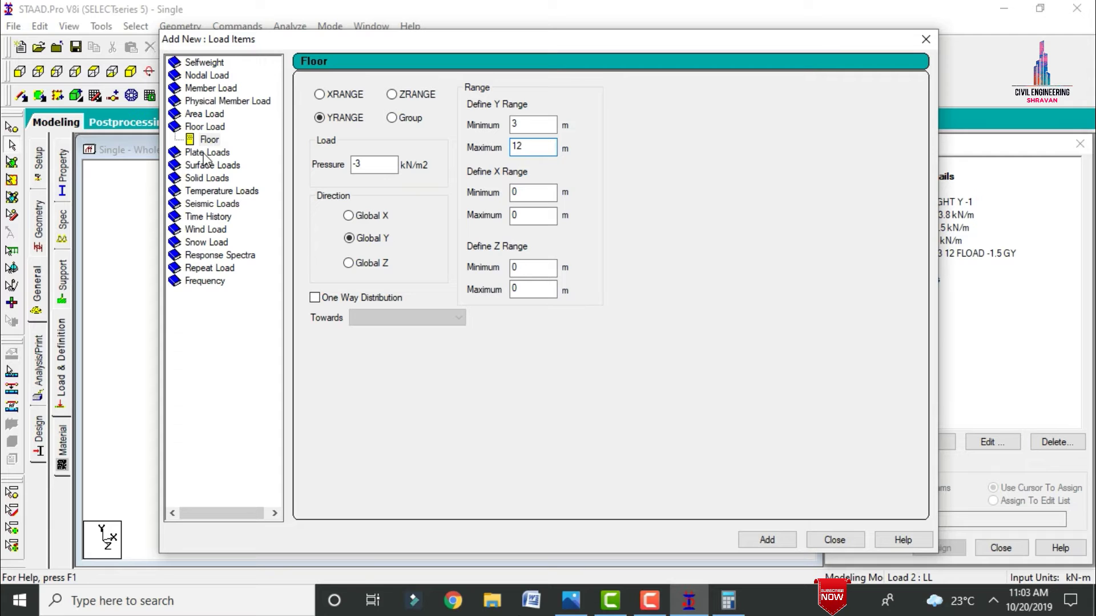
click(788, 542)
click(835, 540)
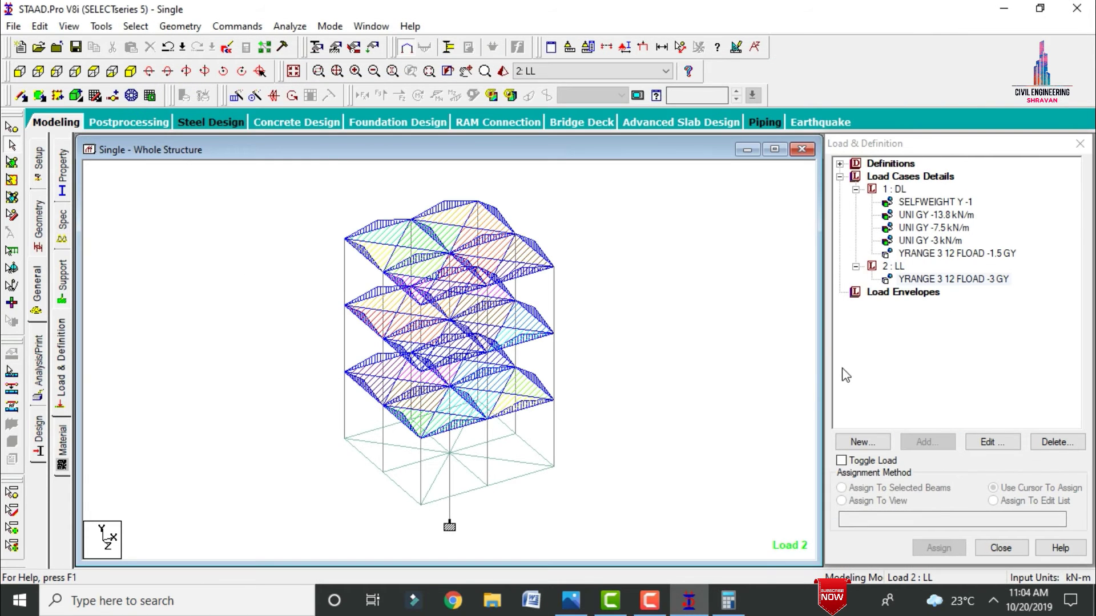
Step: Generate automatic load combinations using the Indian Code for the general structures category
click(886, 177)
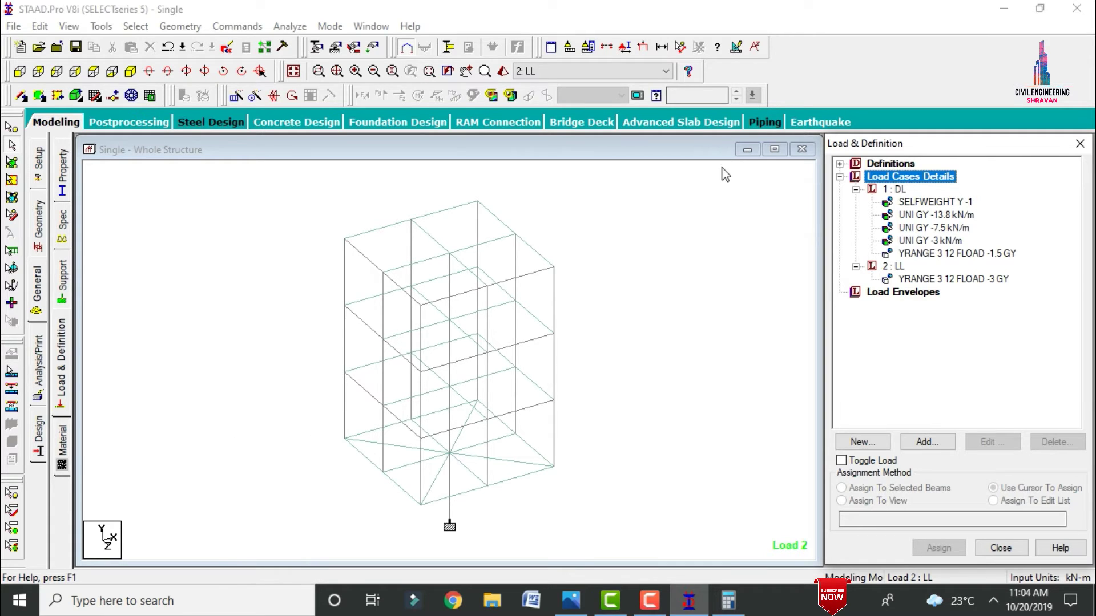
click(936, 441)
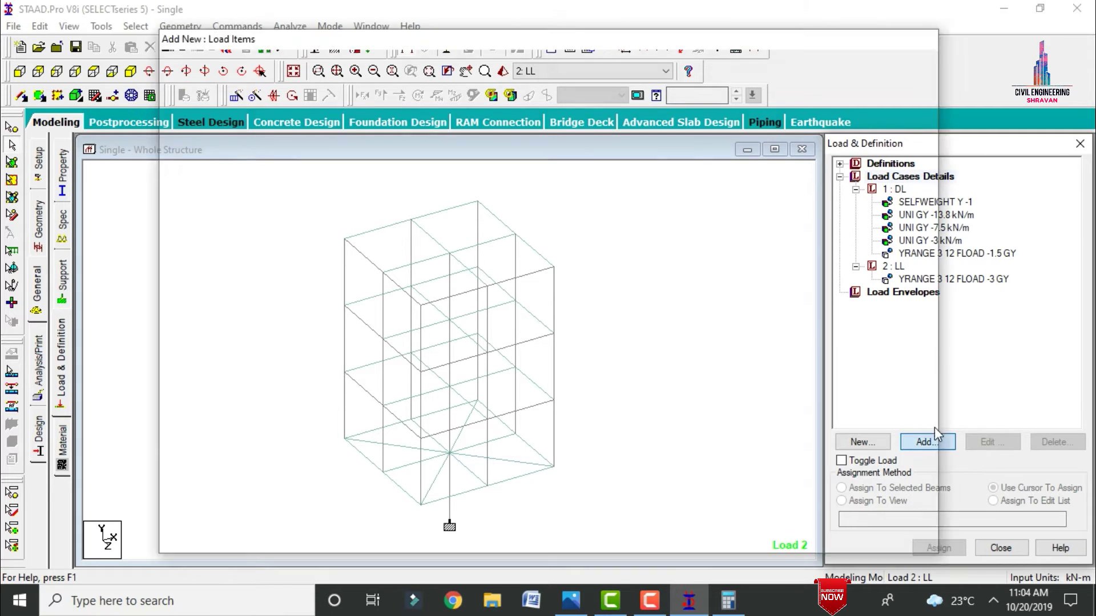
click(280, 173)
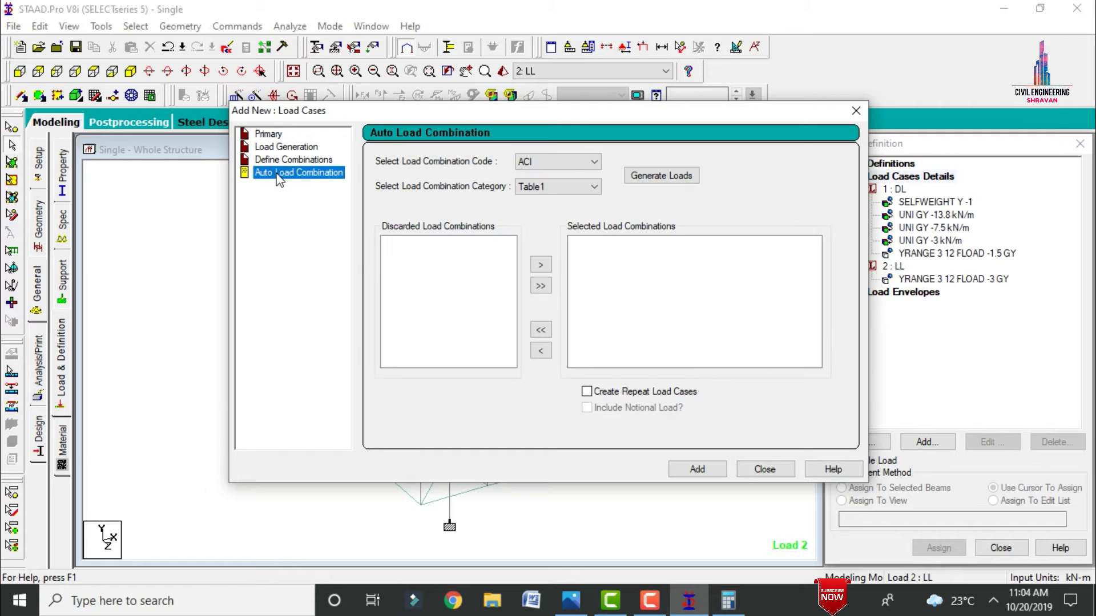
click(563, 163)
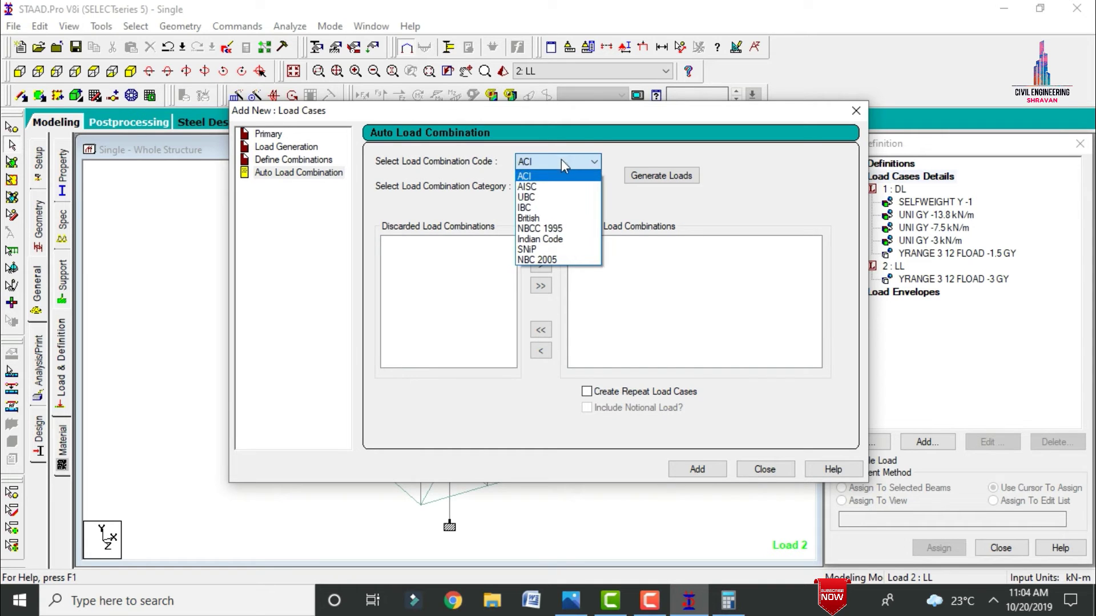
click(548, 239)
click(677, 176)
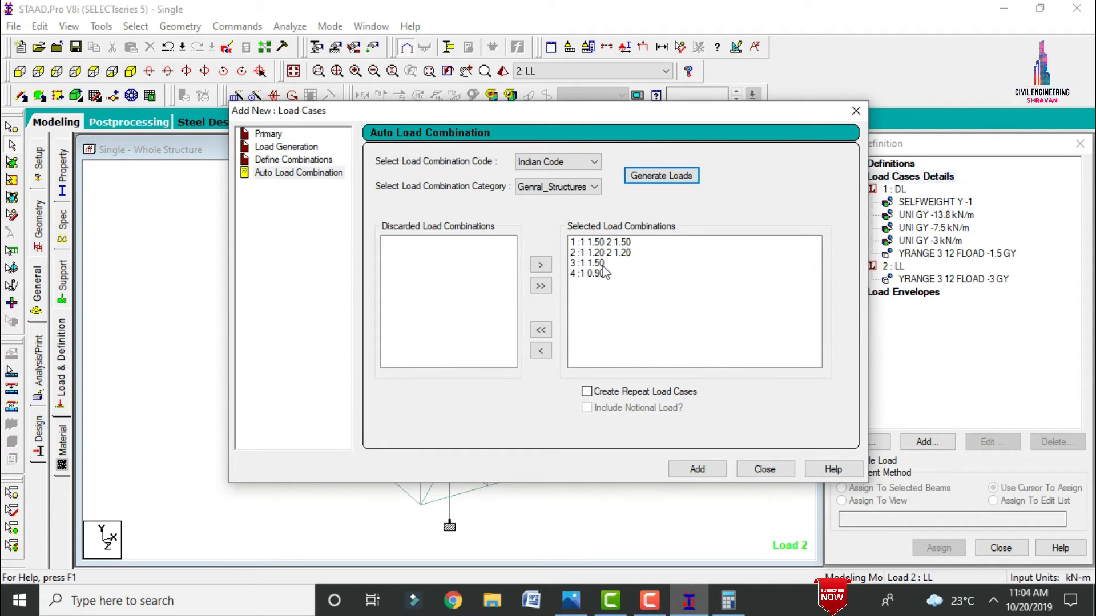
Step: Add the generated load combinations to the load cases and add a Perform Analysis command with the No Print option
click(699, 469)
click(763, 470)
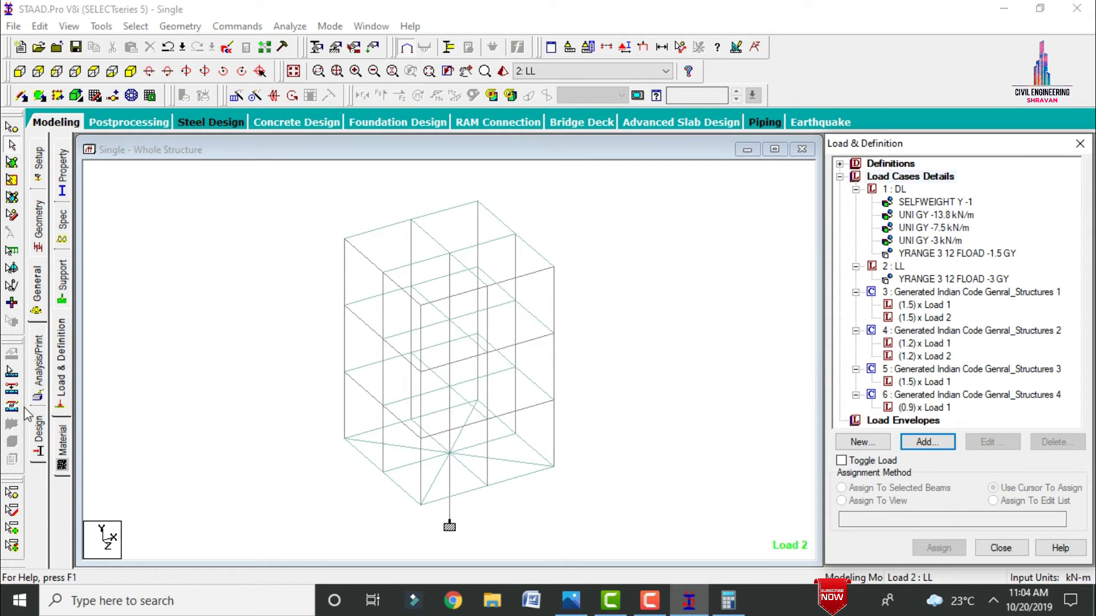
click(39, 382)
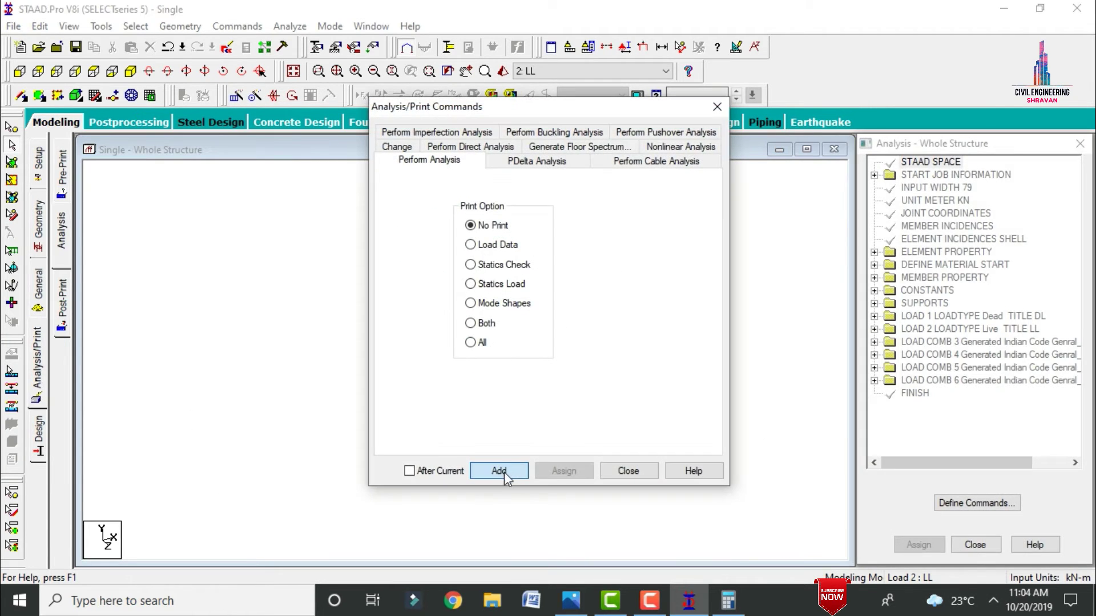
click(500, 471)
click(604, 472)
Step: Run the analysis and go to post-processing mode with all six load cases included in the results
click(289, 25)
click(302, 43)
key(Return)
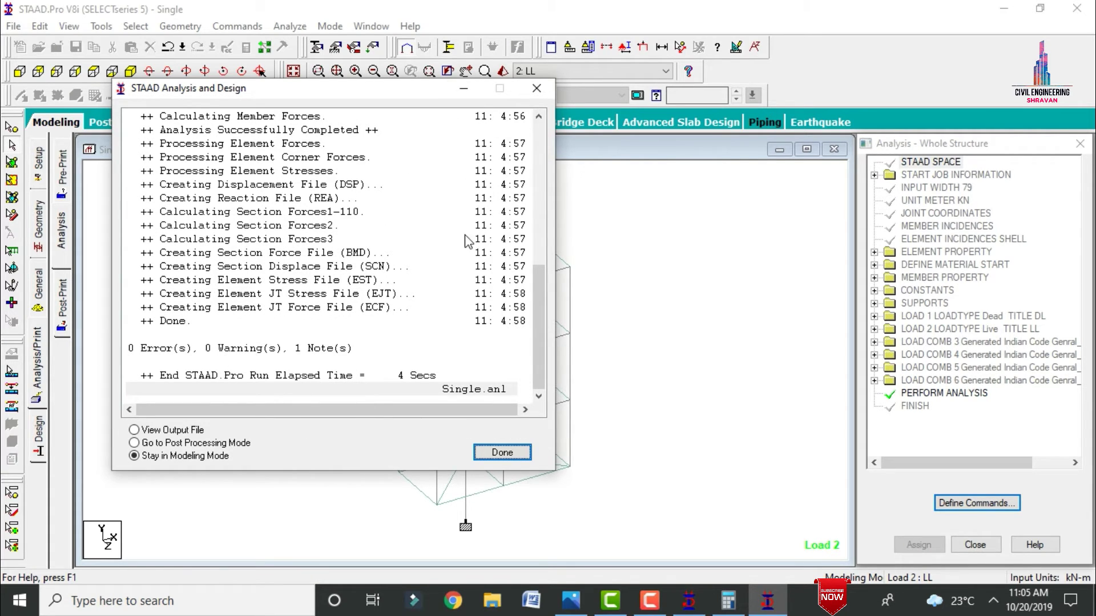
click(191, 445)
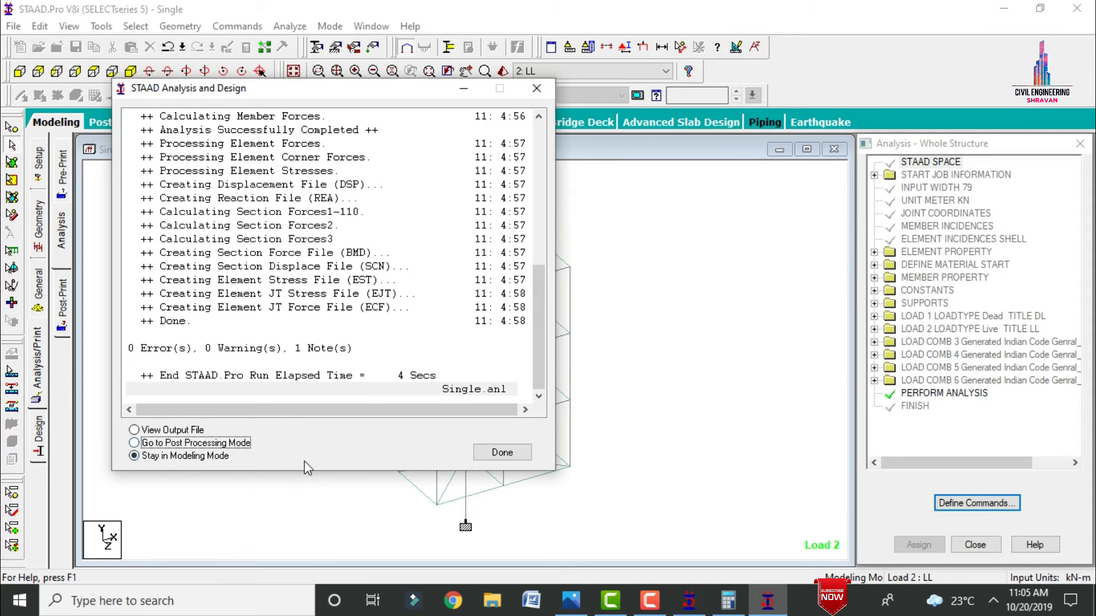
click(150, 442)
click(492, 457)
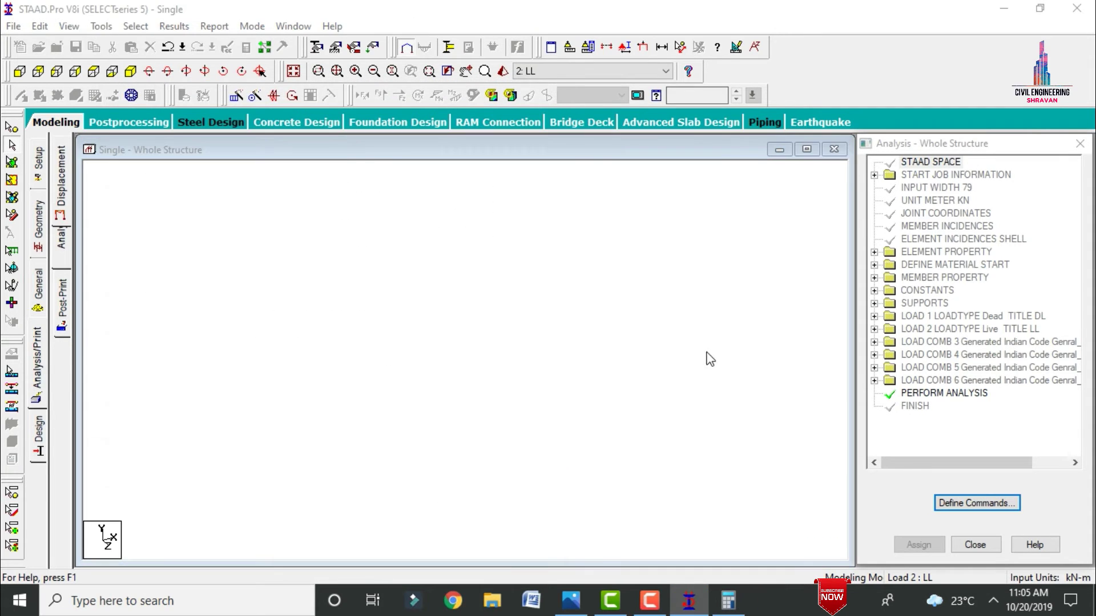
click(575, 423)
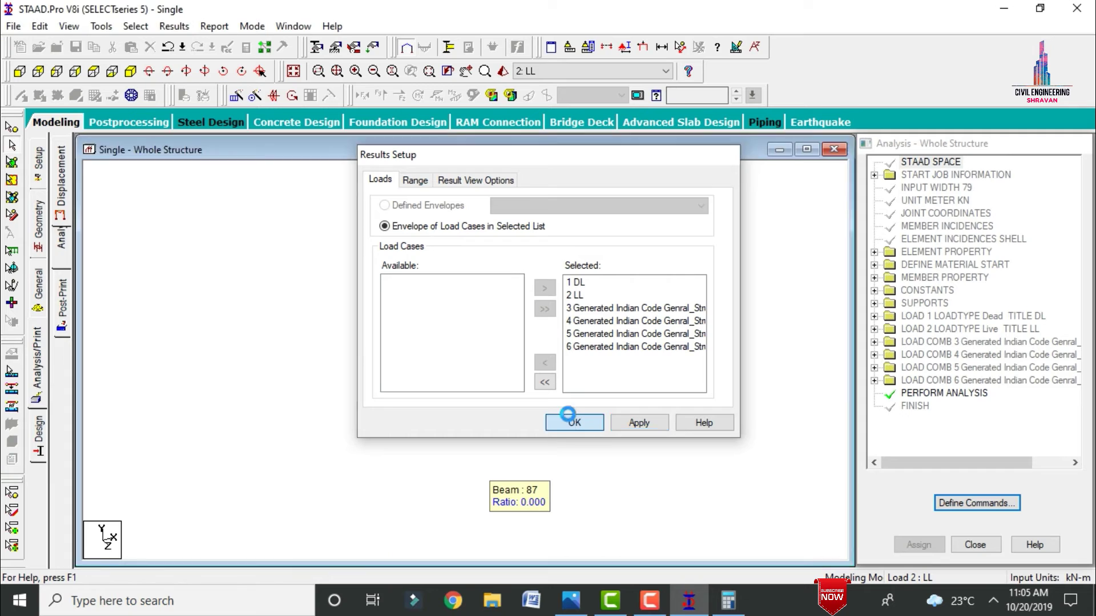
Step: View the displaced shape for load combination 3, the first generated Indian Code combination, and hide the displacement display
click(534, 71)
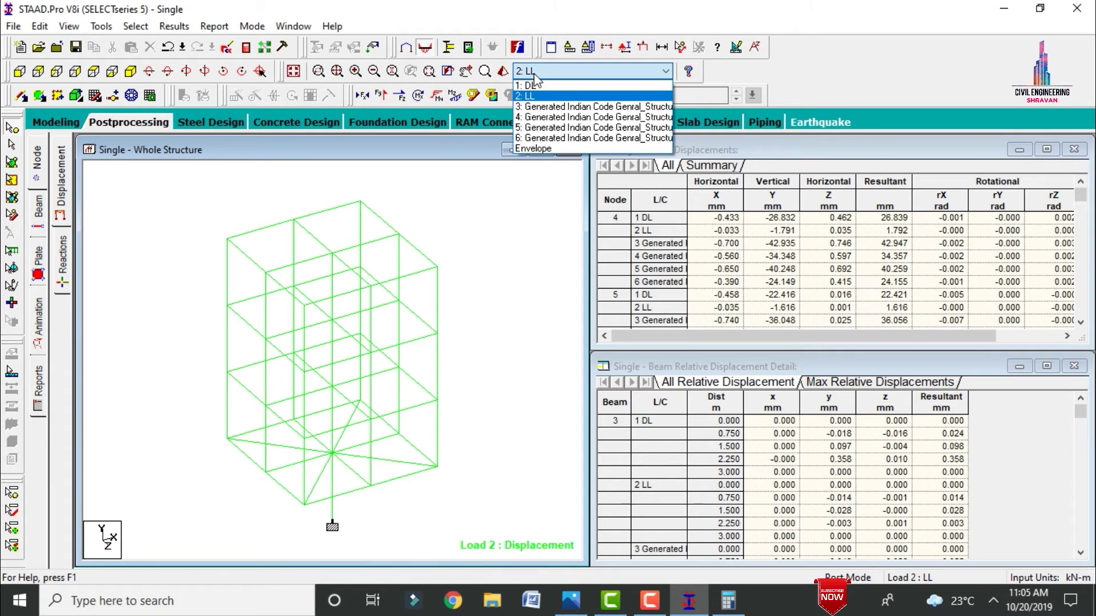
click(526, 106)
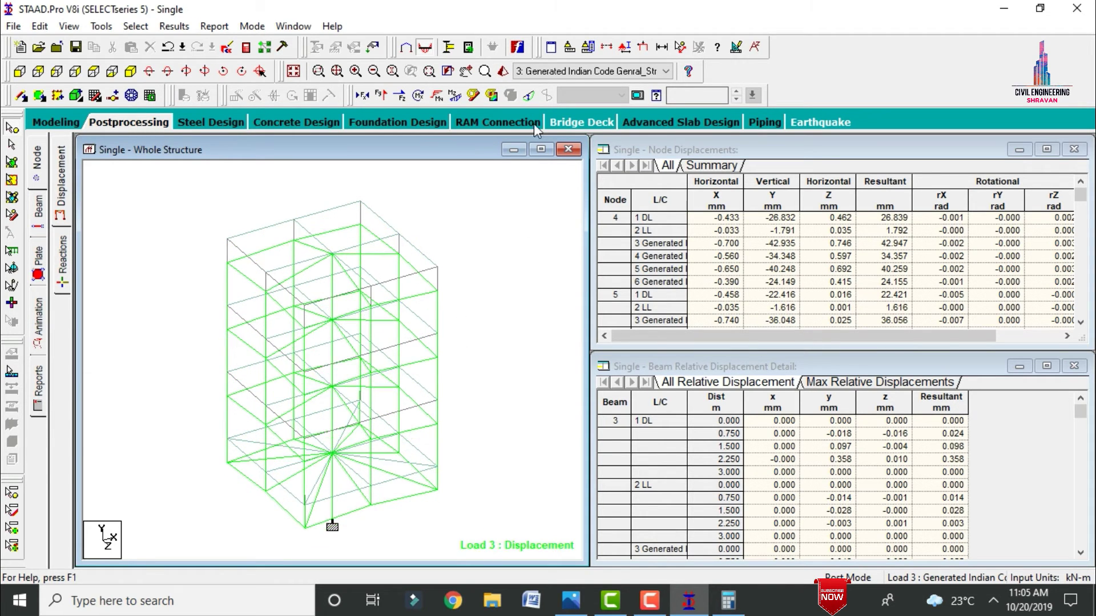
click(531, 95)
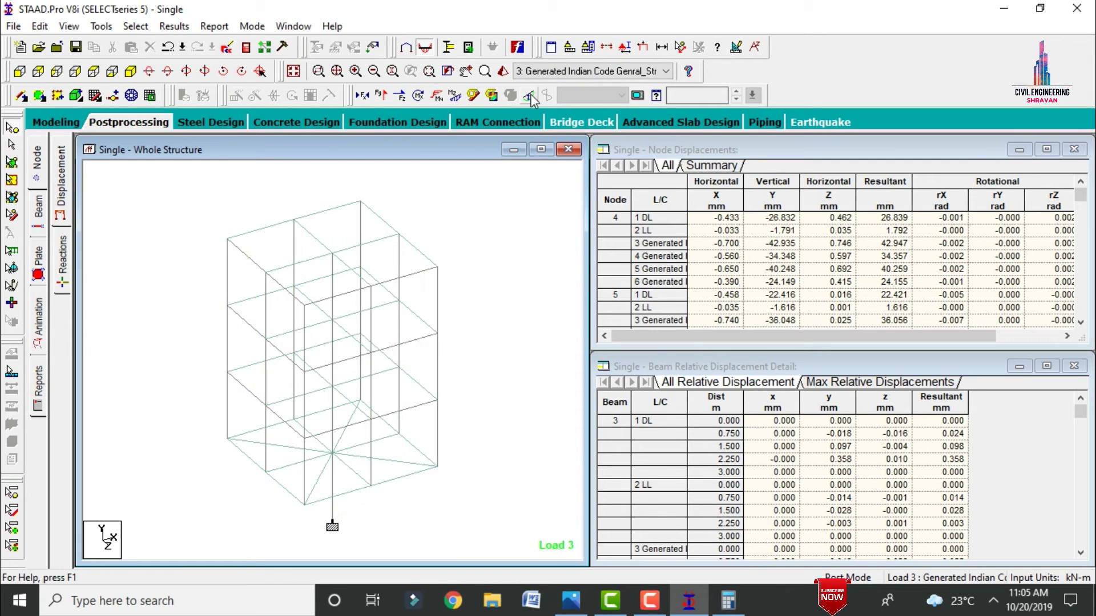
Step: Examine the Shear Y and Bending Z diagrams of the whole structure one after the other, turning each off again
click(381, 96)
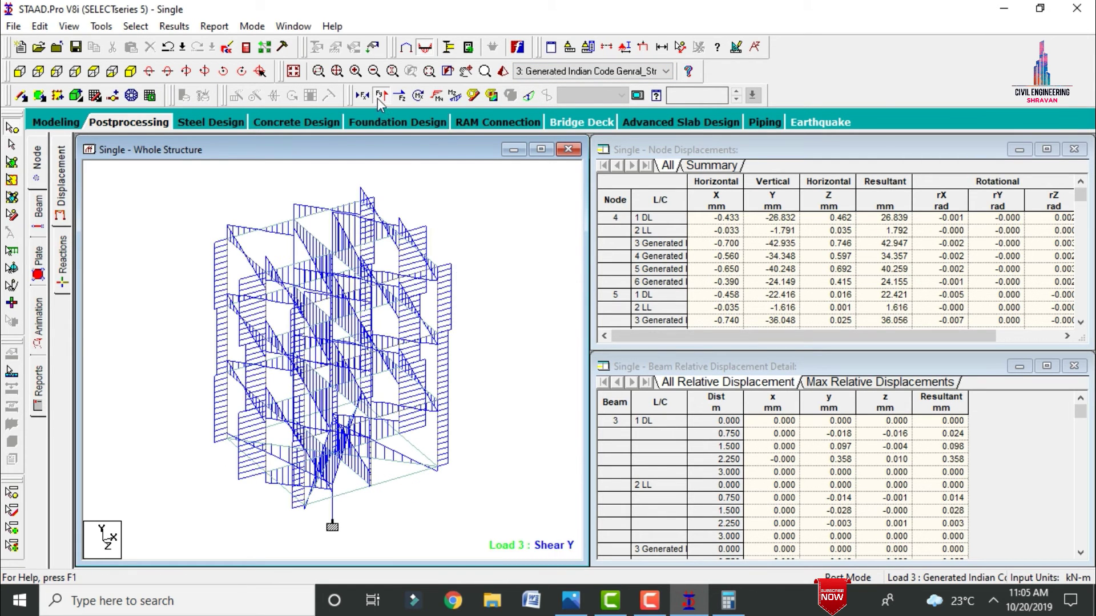
click(381, 96)
click(455, 94)
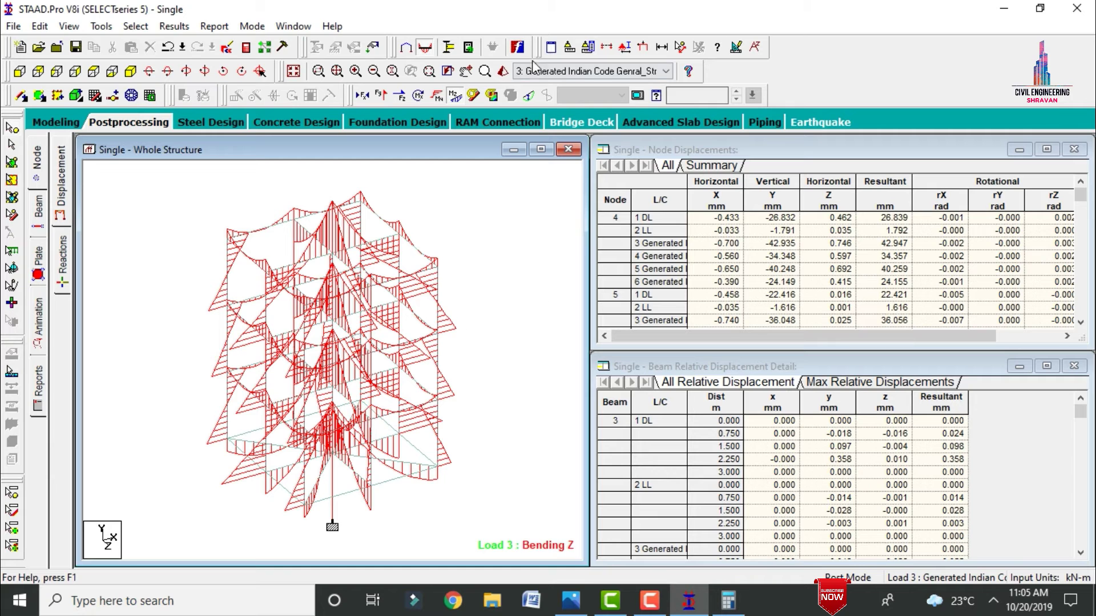
click(457, 96)
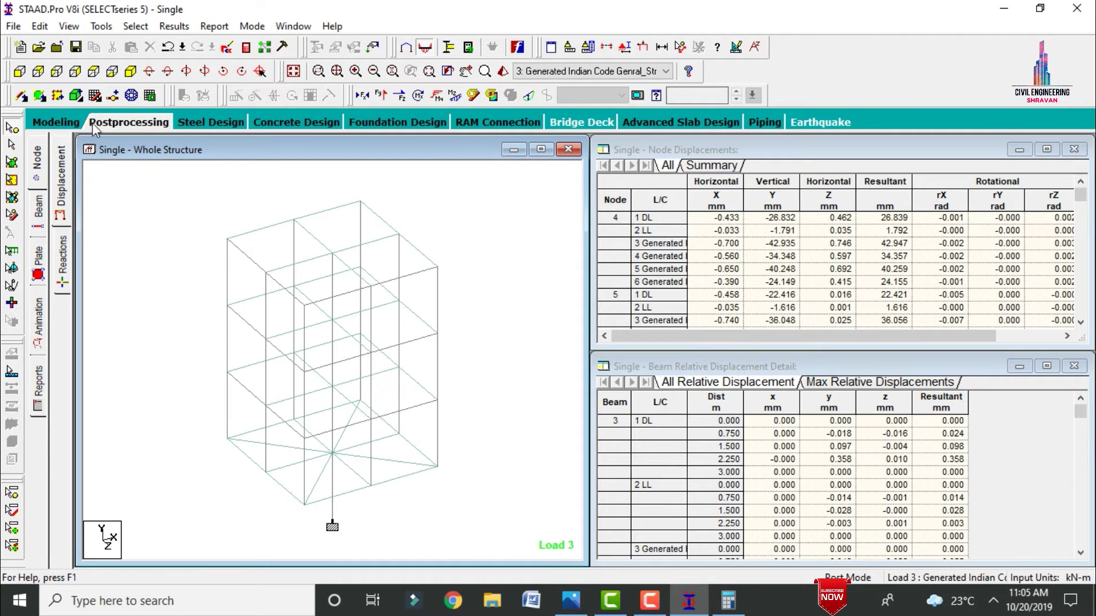
Step: Display the plate stress contour for load combination 3 with the Max Absolute stress type and Normal Fill
click(38, 260)
click(503, 140)
click(469, 166)
click(630, 534)
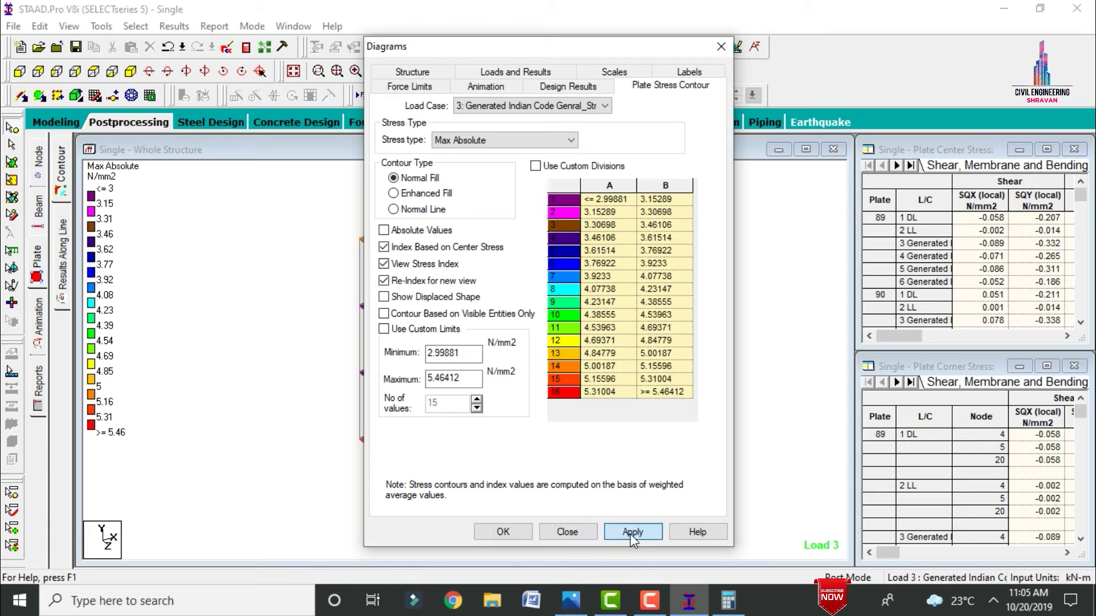
click(503, 532)
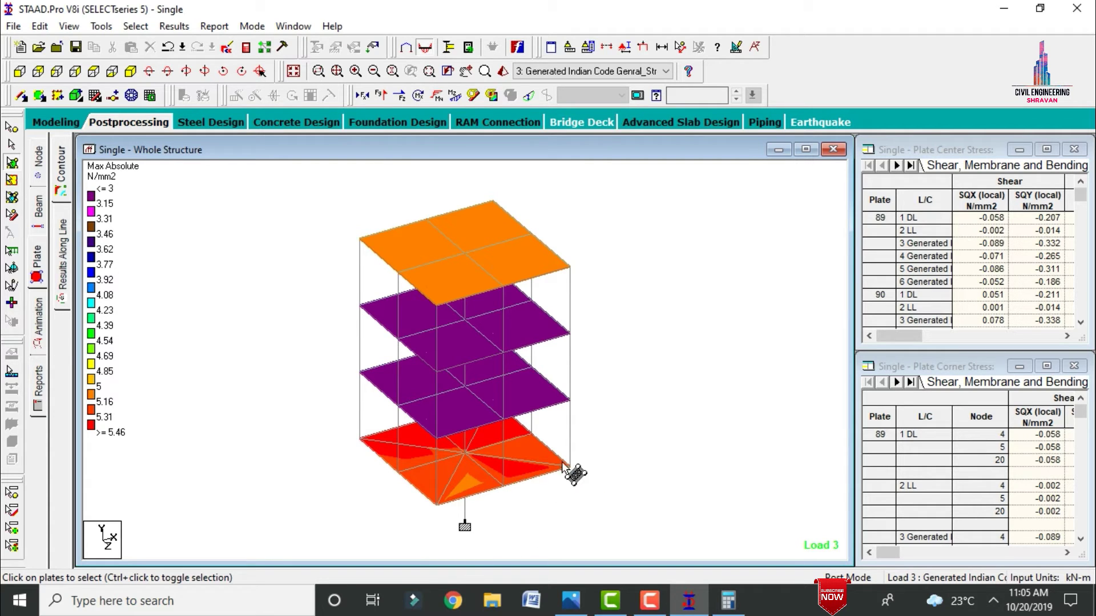
Step: Return to modeling mode and set the concrete design code to IS456
click(45, 123)
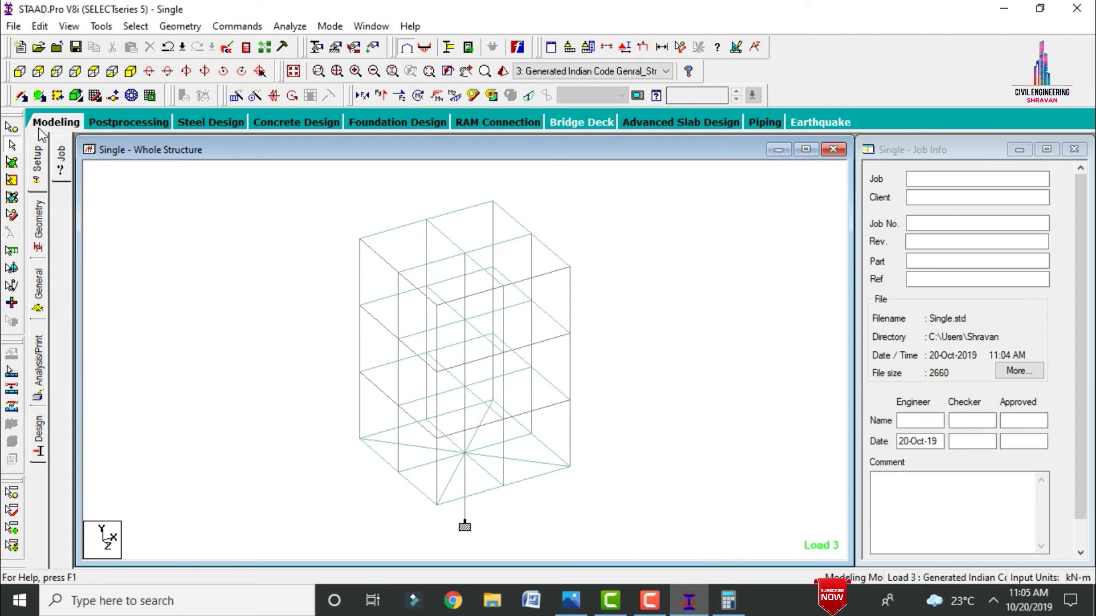
click(40, 445)
click(62, 220)
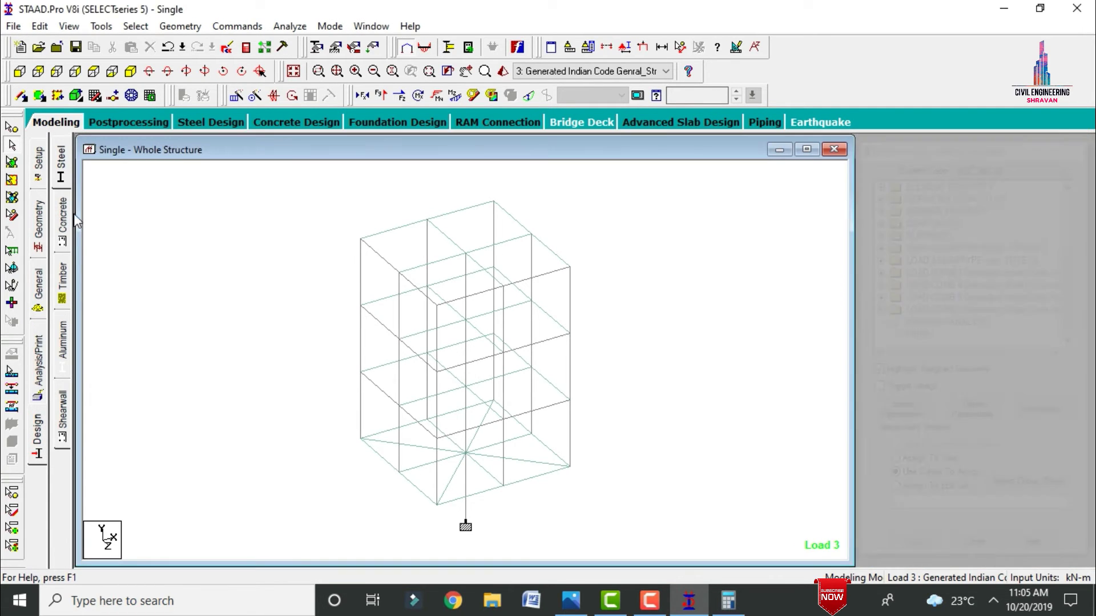
click(977, 165)
key(i)
key(Down)
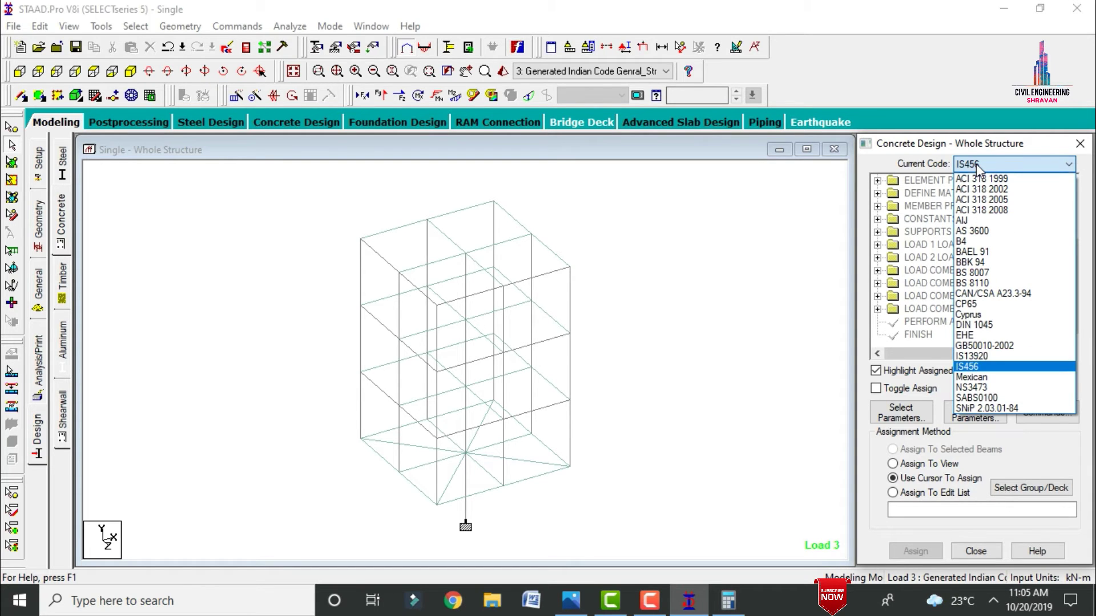
key(Return)
Step: Limit the selected concrete design parameters to Fc, Fymain, Fysec, Maxmain and Maxsec
click(900, 412)
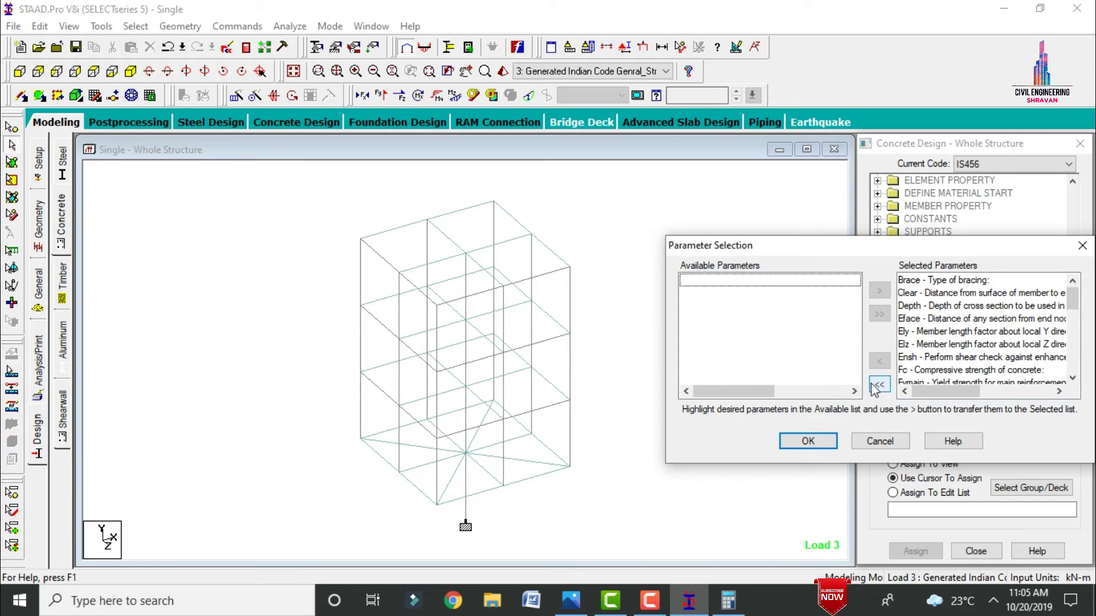
click(878, 384)
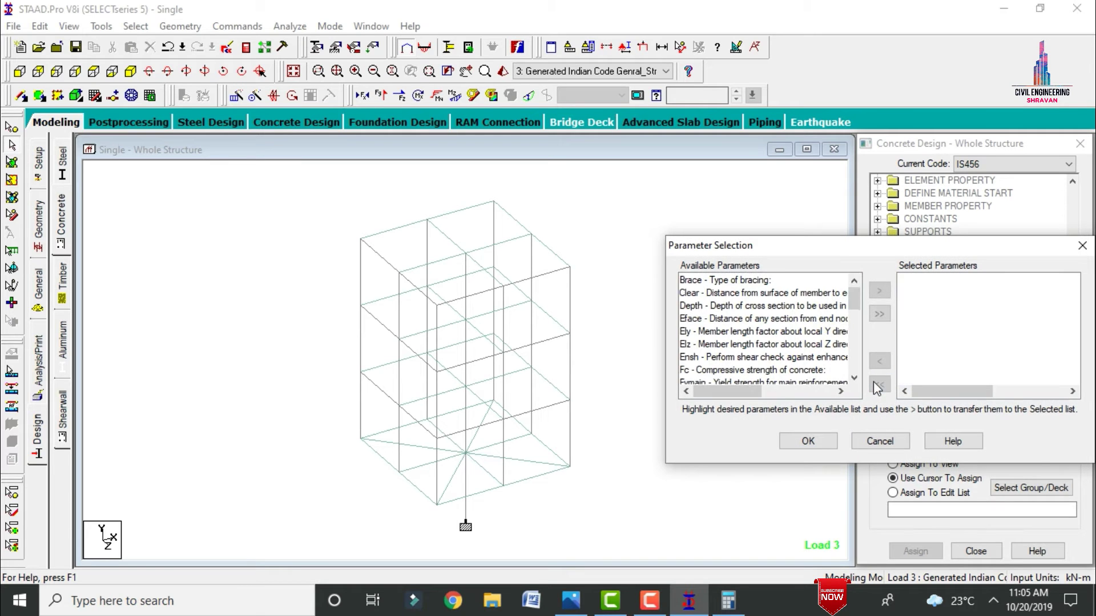
double_click(719, 370)
double_click(719, 370)
double_click(720, 371)
double_click(720, 371)
double_click(721, 371)
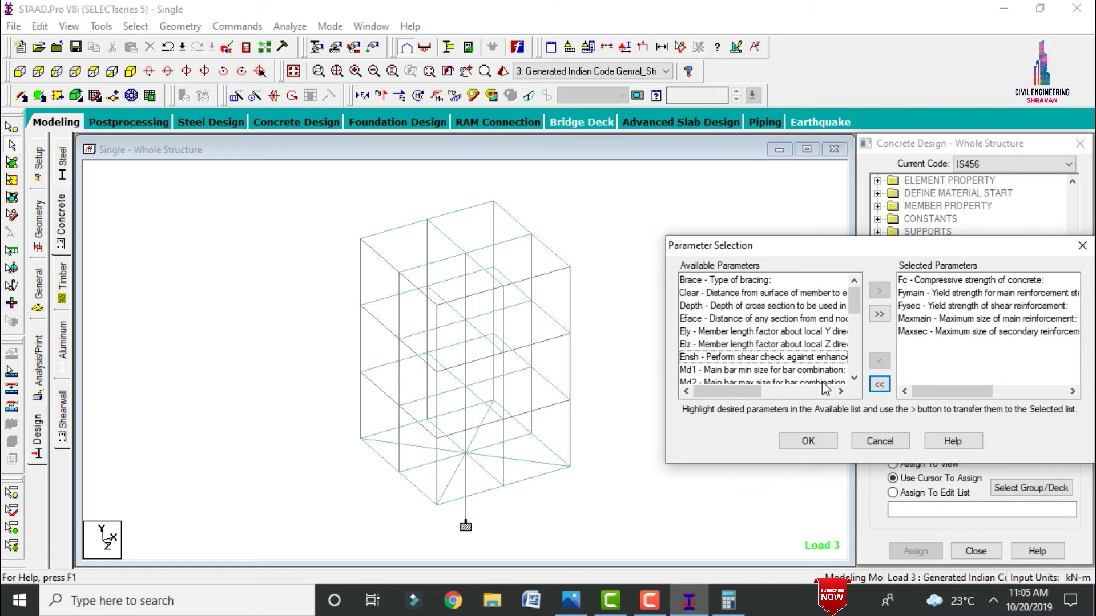
click(808, 441)
Step: Define the FC parameter with a concrete compressive strength of 25000 kN/m2
click(994, 417)
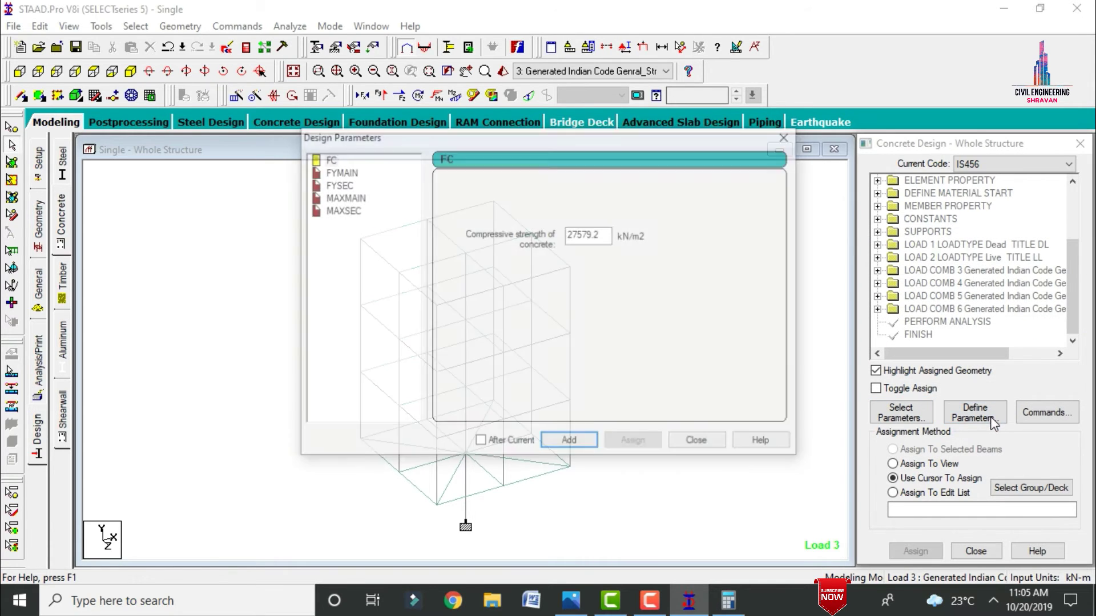
double_click(611, 236)
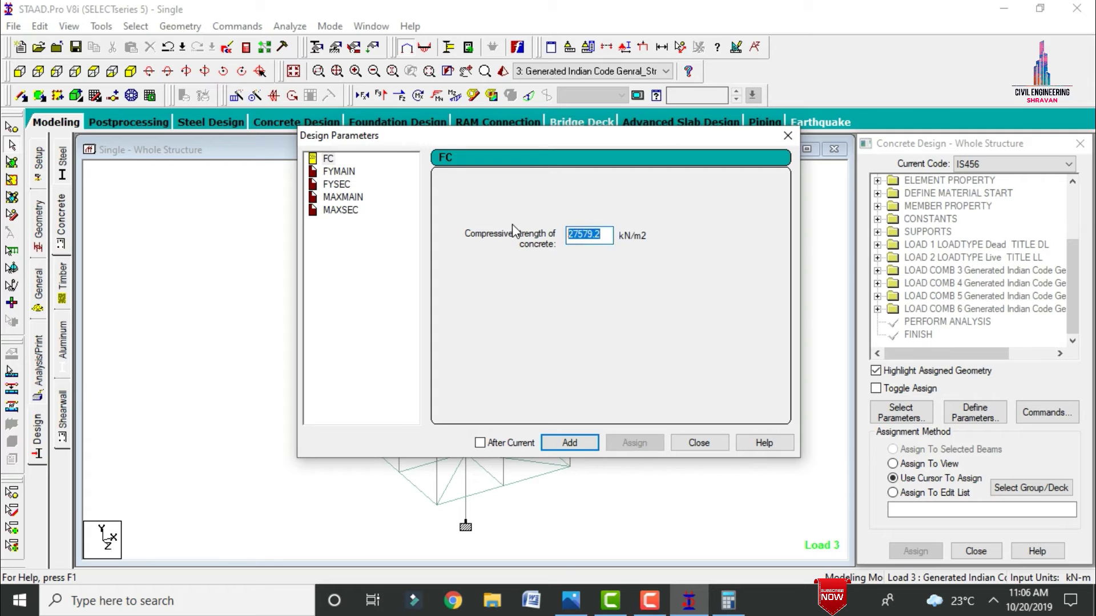
text(25000)
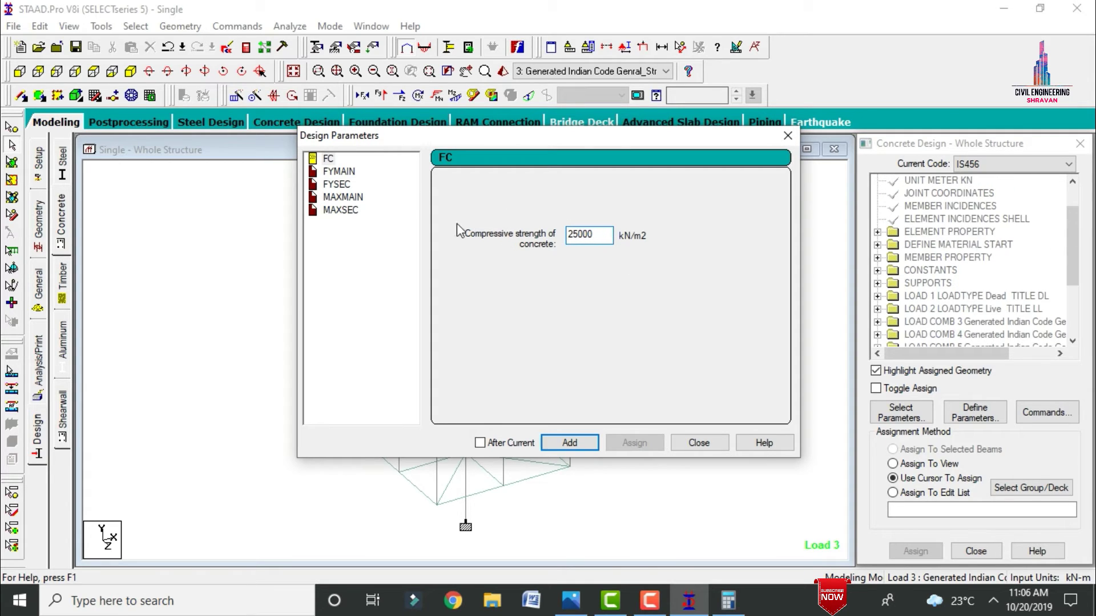
Step: Define the FYMAIN and FYSEC yield strengths of the main and shear reinforcement as 415000 kN/m2 each
click(346, 172)
double_click(608, 234)
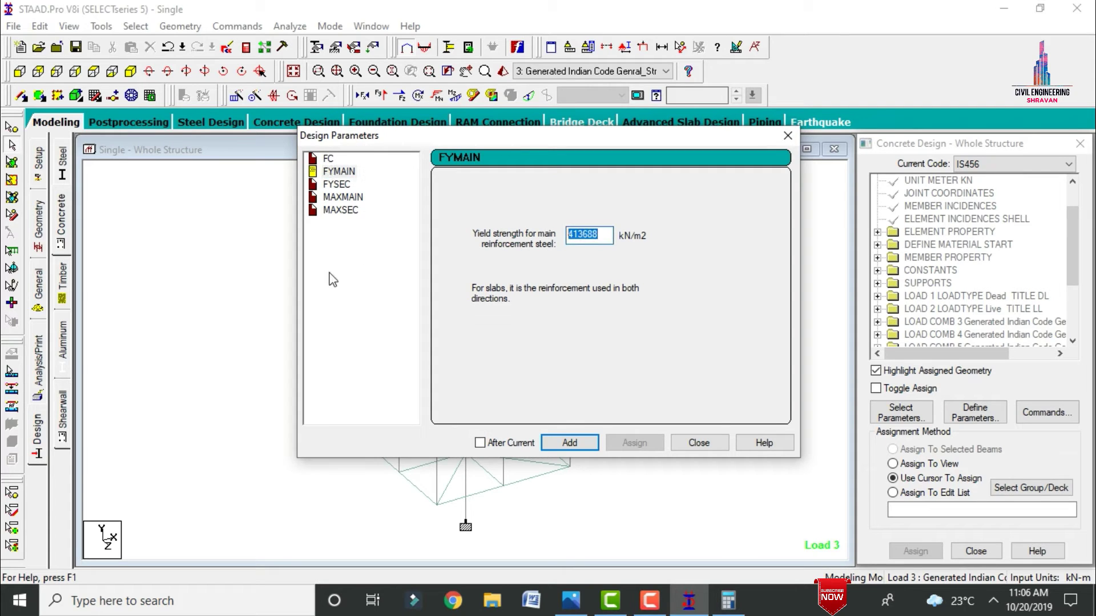
text(415000)
click(338, 184)
drag(609, 235, 567, 235)
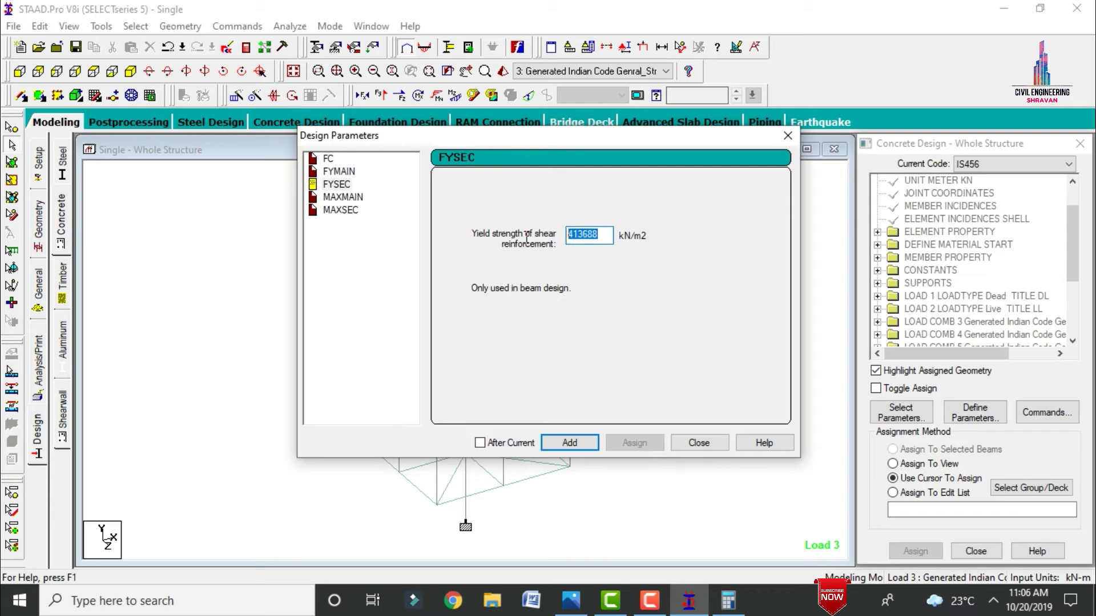
text(415000)
Step: Add the maximum reinforcement sizes, with MAXMAIN set to 20 mm and MAXSEC set to 16 mm
click(341, 198)
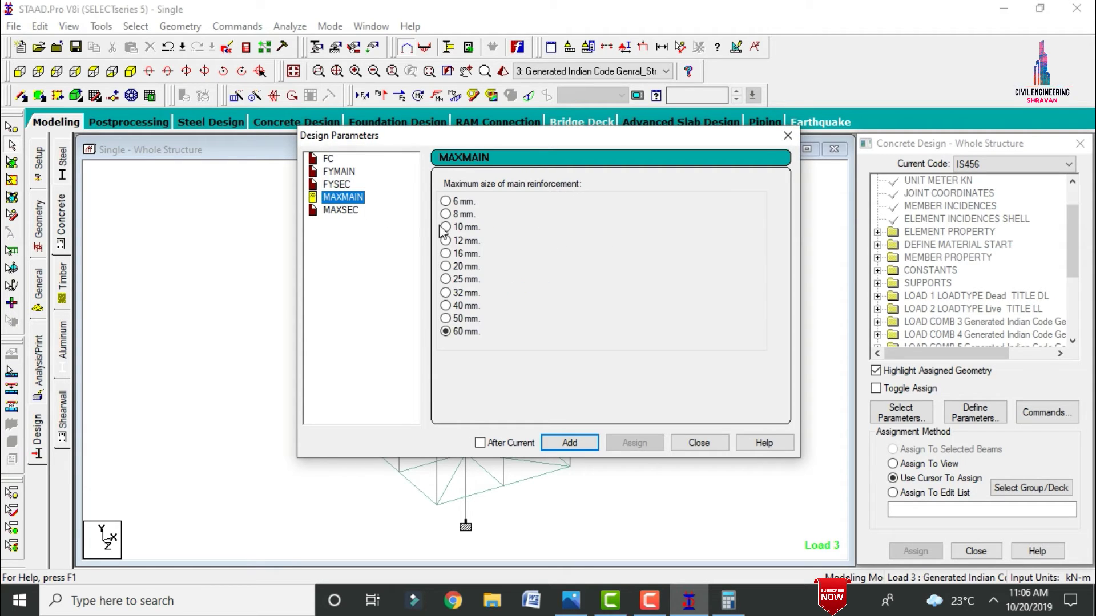
click(446, 267)
click(565, 444)
click(341, 210)
click(473, 254)
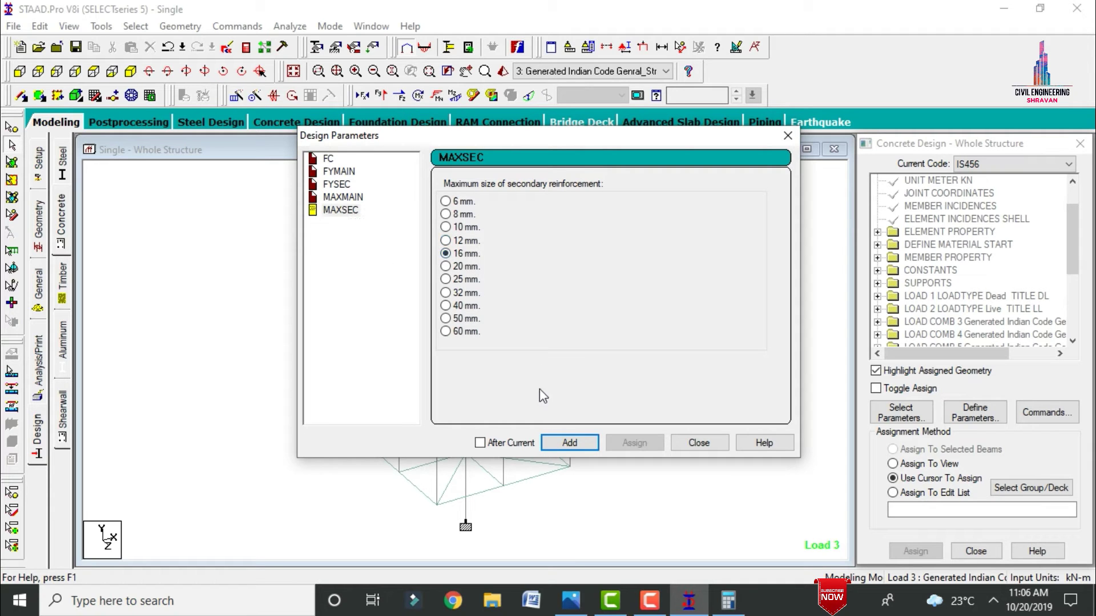
click(565, 443)
click(711, 443)
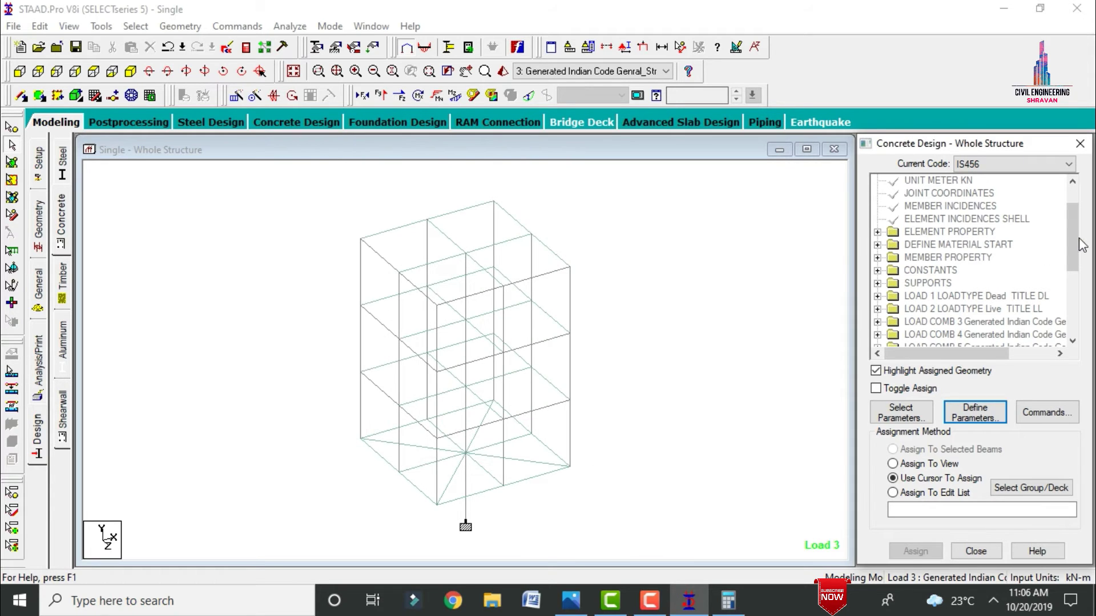
Step: Add the beam, column and slab/element design commands together with the concrete take-off command
click(1046, 413)
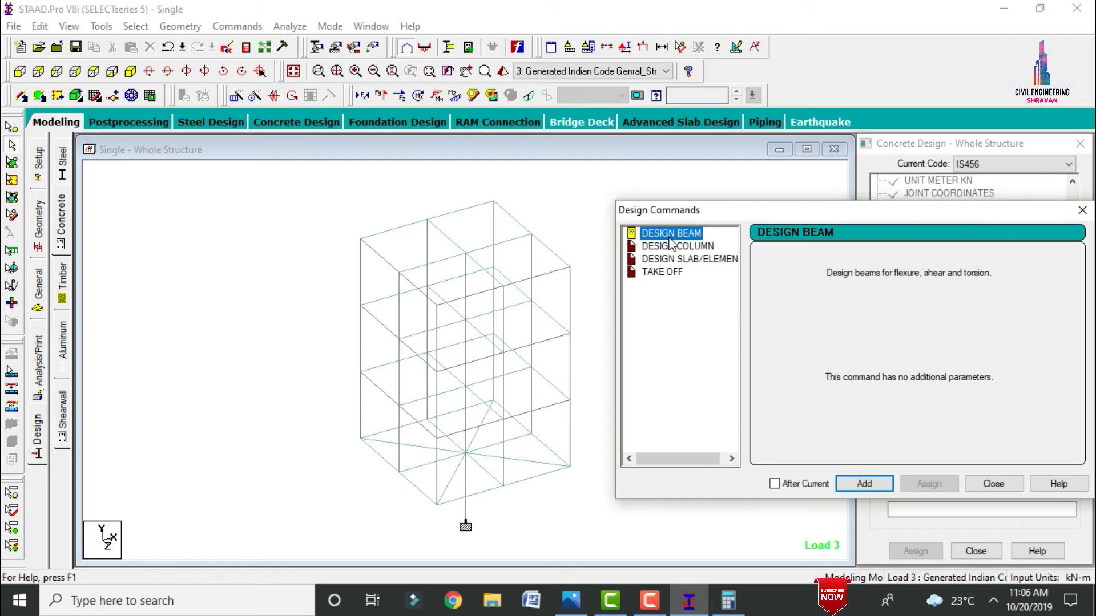
key(Down)
key(Down)
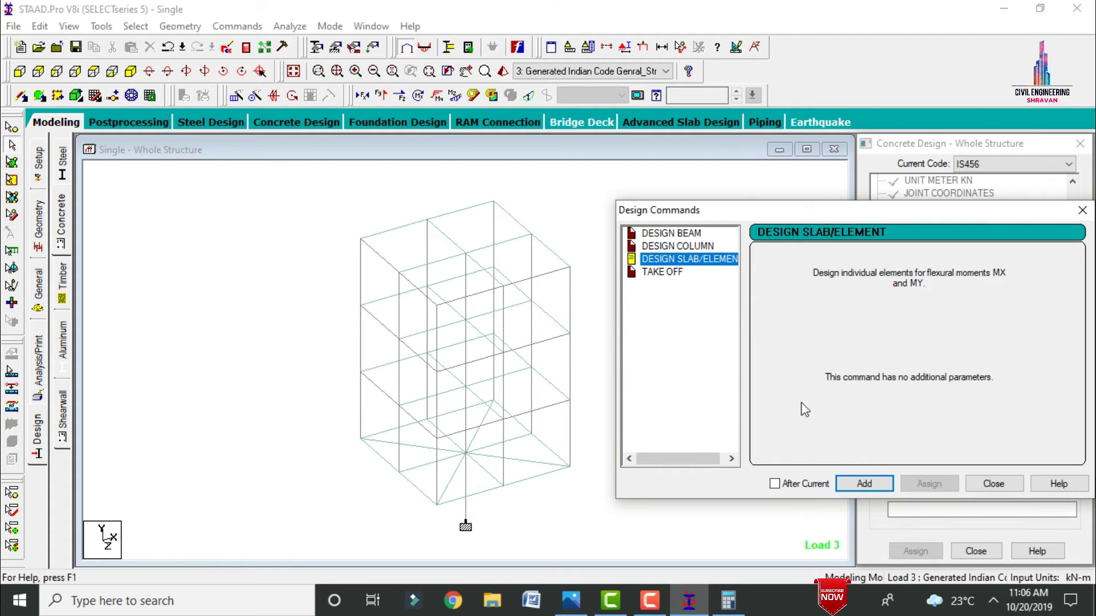
click(854, 486)
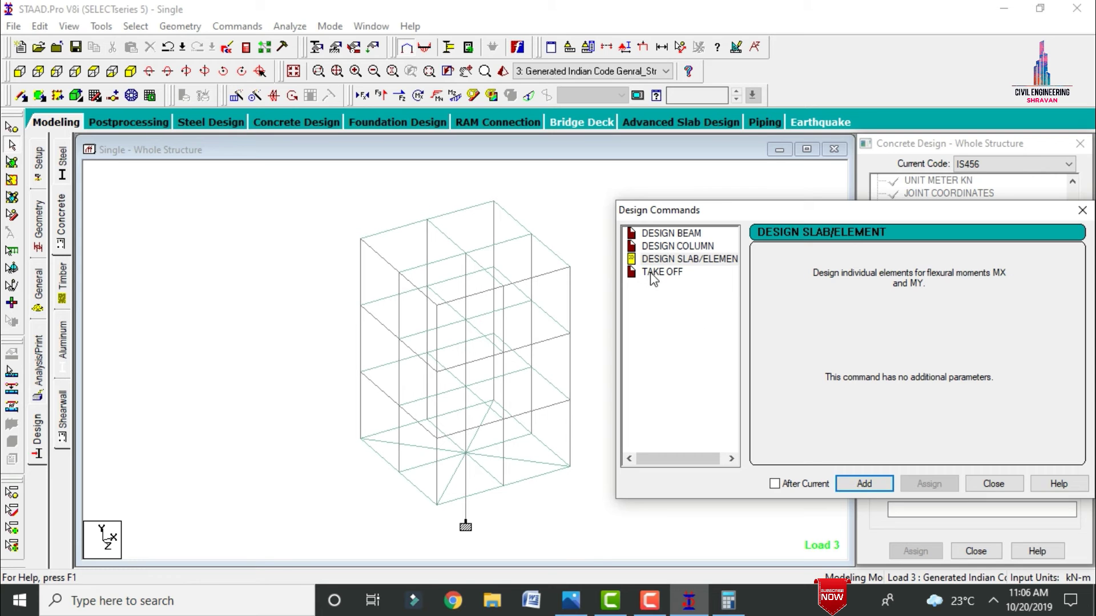
click(655, 280)
click(864, 484)
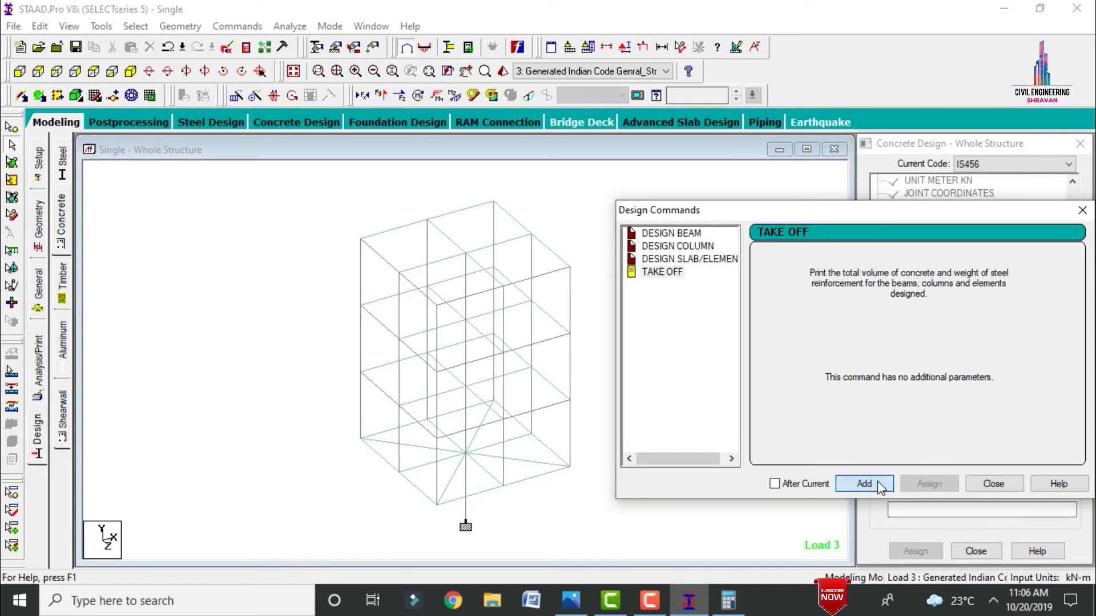
click(987, 483)
Step: Assign the FC 25000 parameter to all members and plates in the view
drag(1074, 236, 1079, 352)
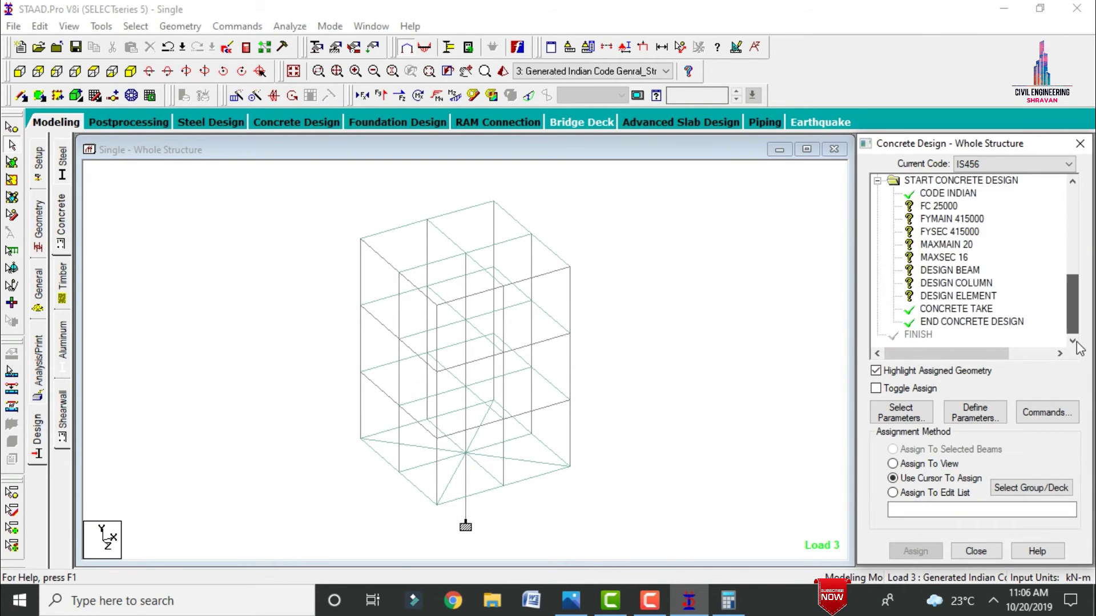
click(939, 207)
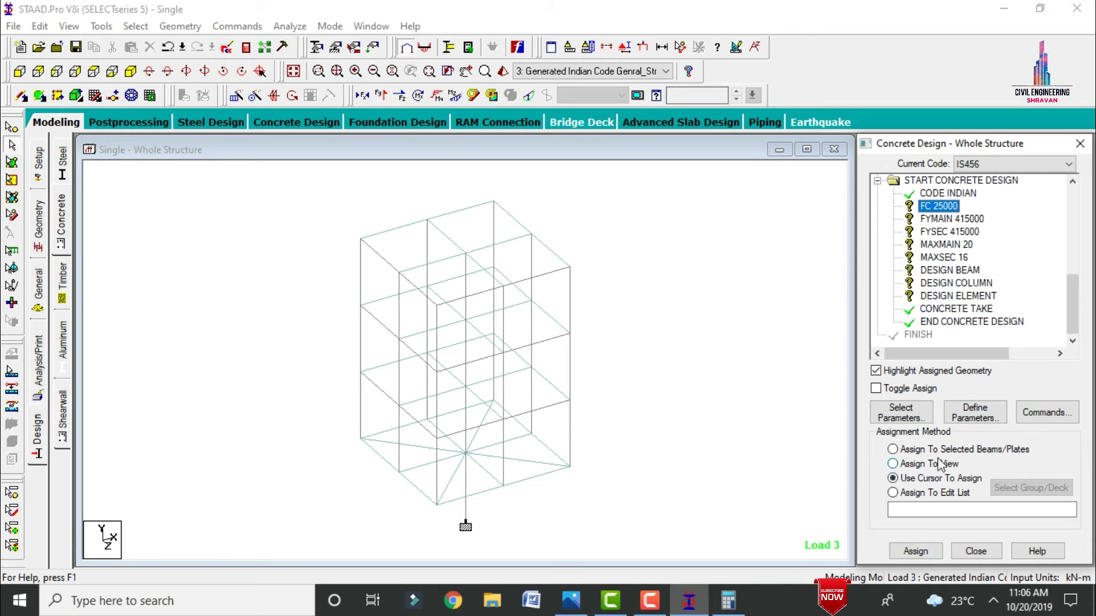
click(941, 464)
click(915, 551)
click(984, 391)
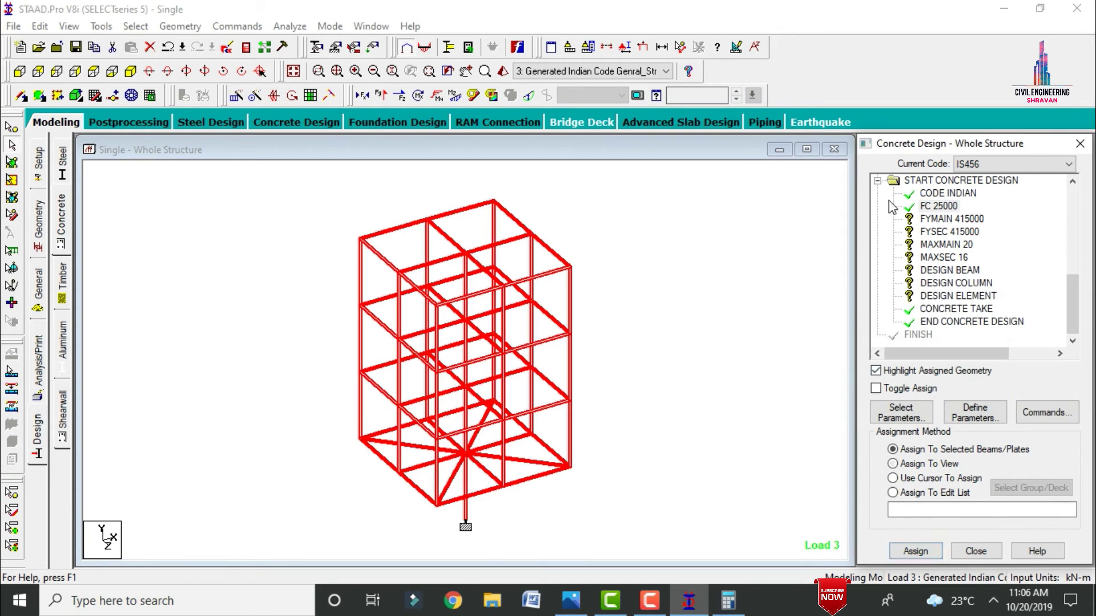
Step: Assign the FYMAIN 415000 and FYSEC 415000 parameters to the whole view
click(951, 219)
click(913, 464)
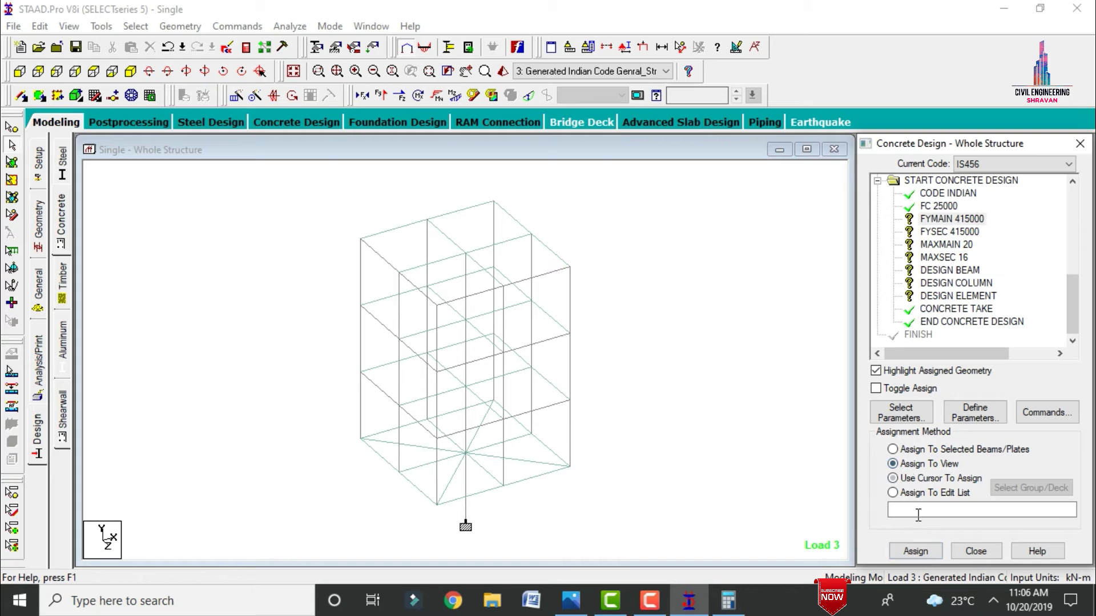
click(916, 552)
click(982, 391)
click(942, 231)
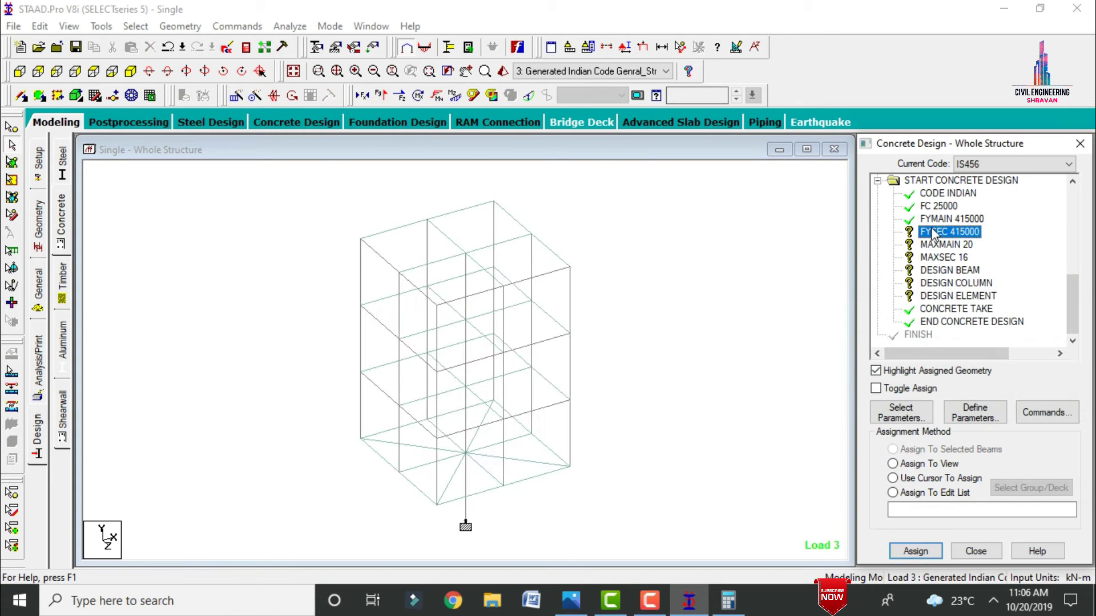
click(914, 464)
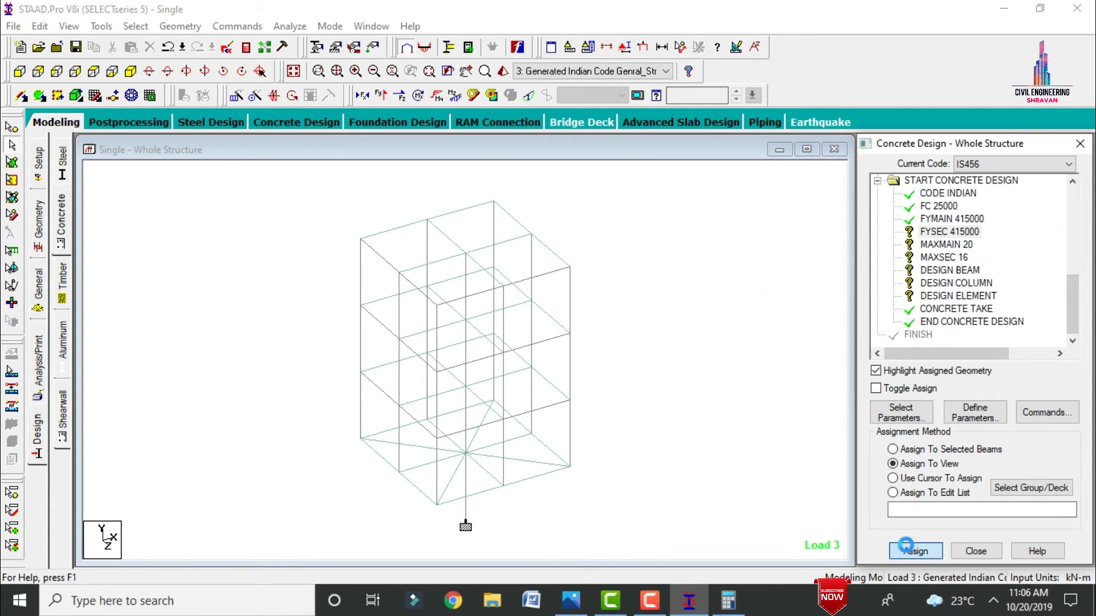
click(916, 551)
click(979, 392)
Step: Assign the MAXMAIN 20 and MAXSEC 16 reinforcement size parameters to the whole view
click(946, 244)
click(893, 464)
click(915, 551)
click(979, 390)
click(944, 257)
click(929, 465)
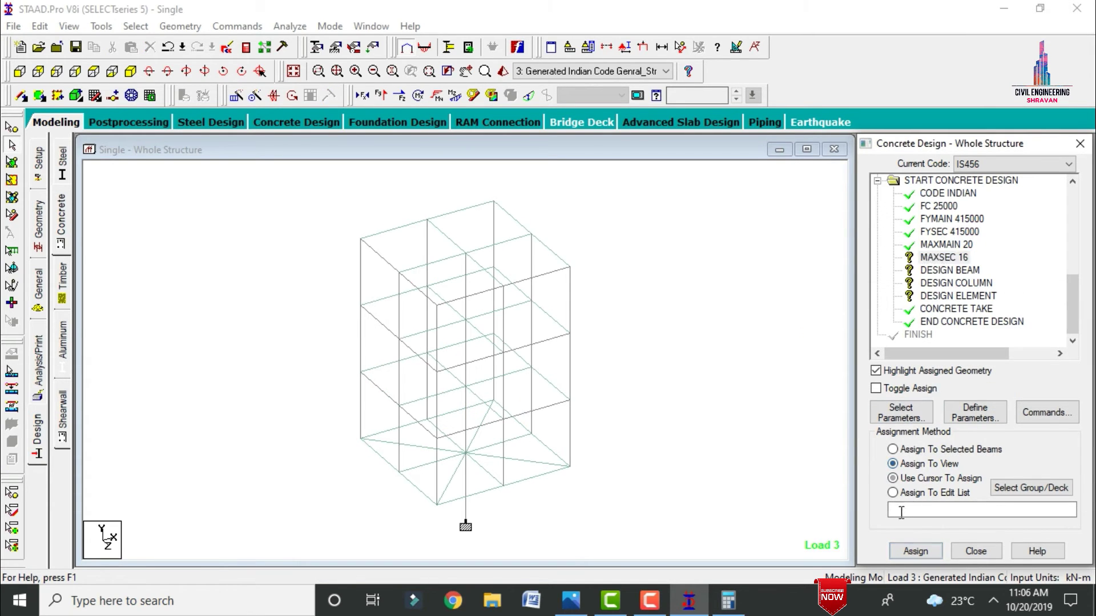
click(916, 552)
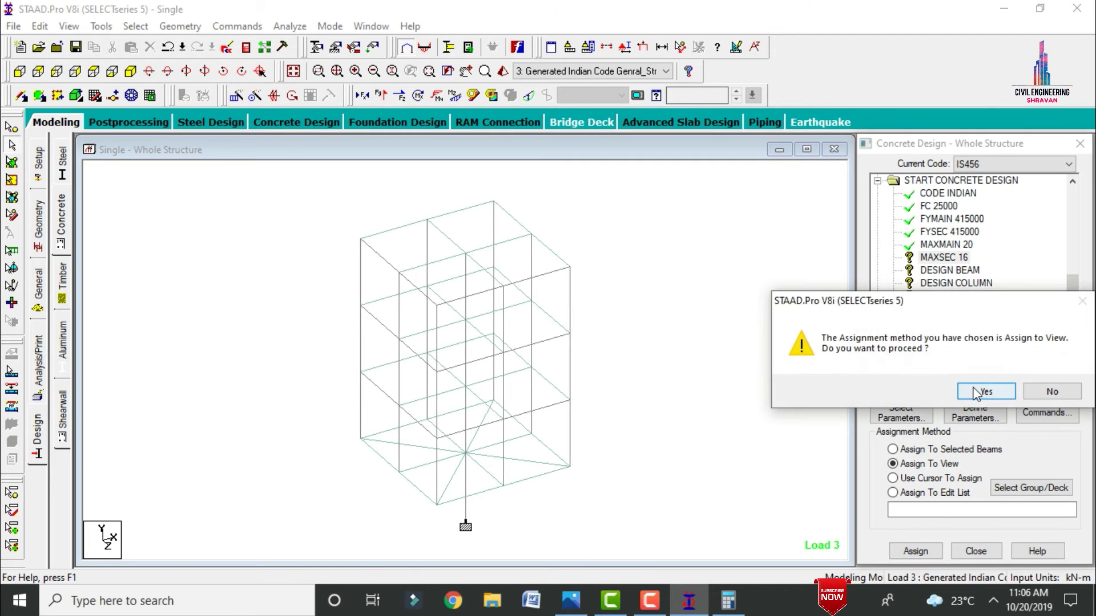
click(980, 391)
Step: Assign the DESIGN BEAM command to the horizontal beams of all four floor levels, selected in an elevation view
click(948, 270)
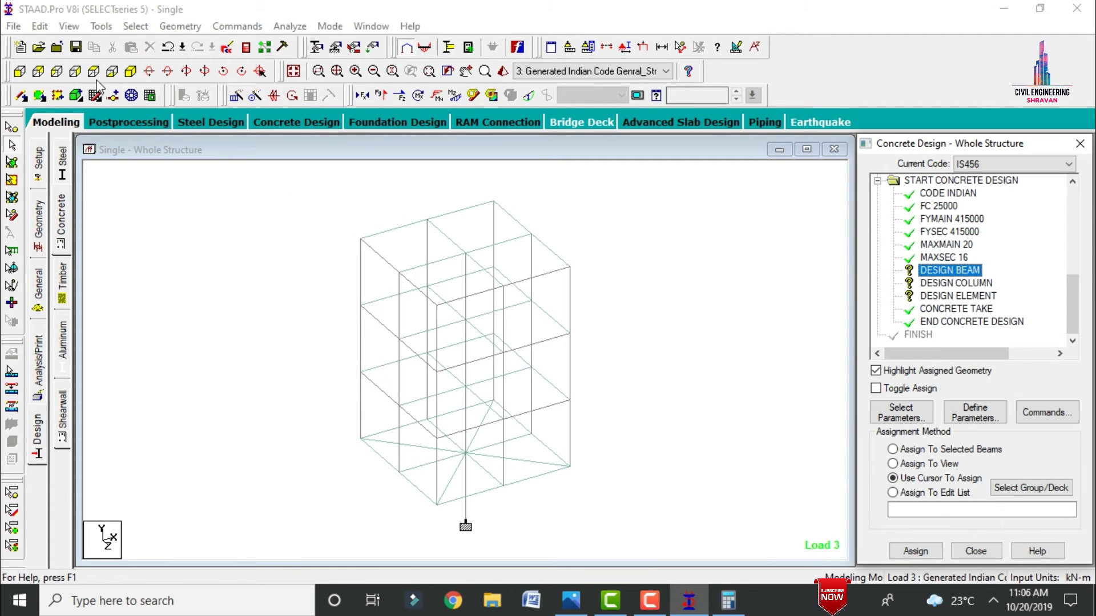
click(38, 71)
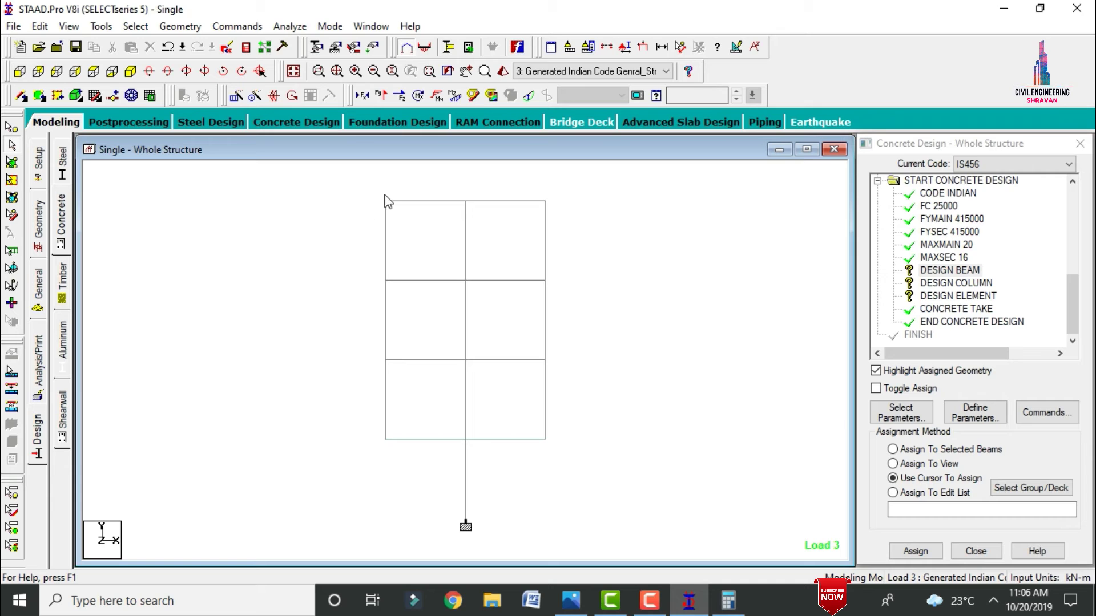
drag(493, 217, 590, 206)
drag(361, 263, 605, 297)
drag(362, 348, 580, 375)
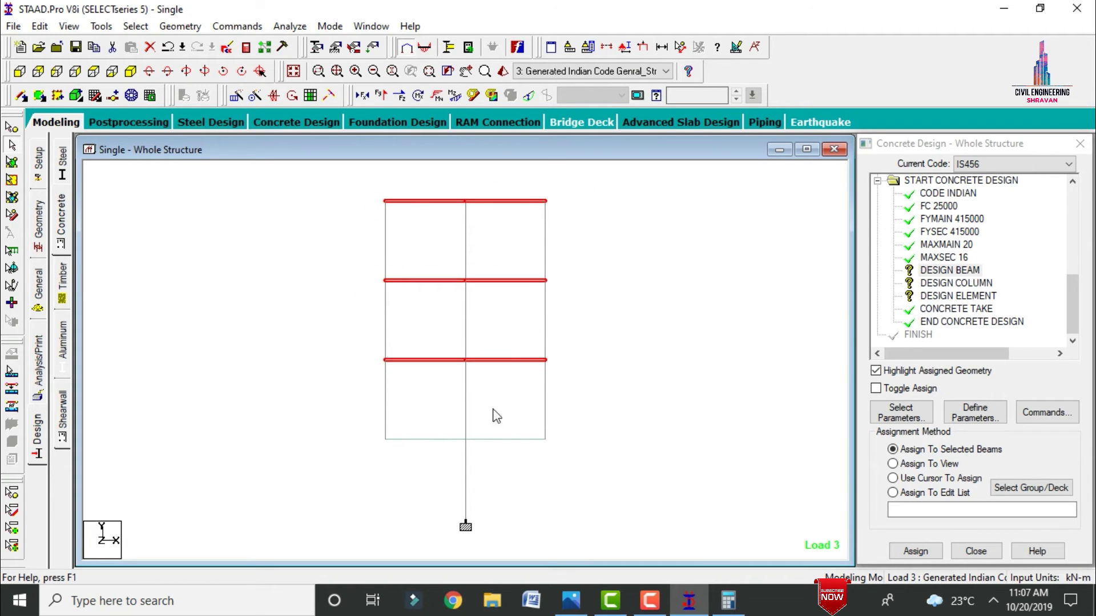
drag(356, 427, 564, 446)
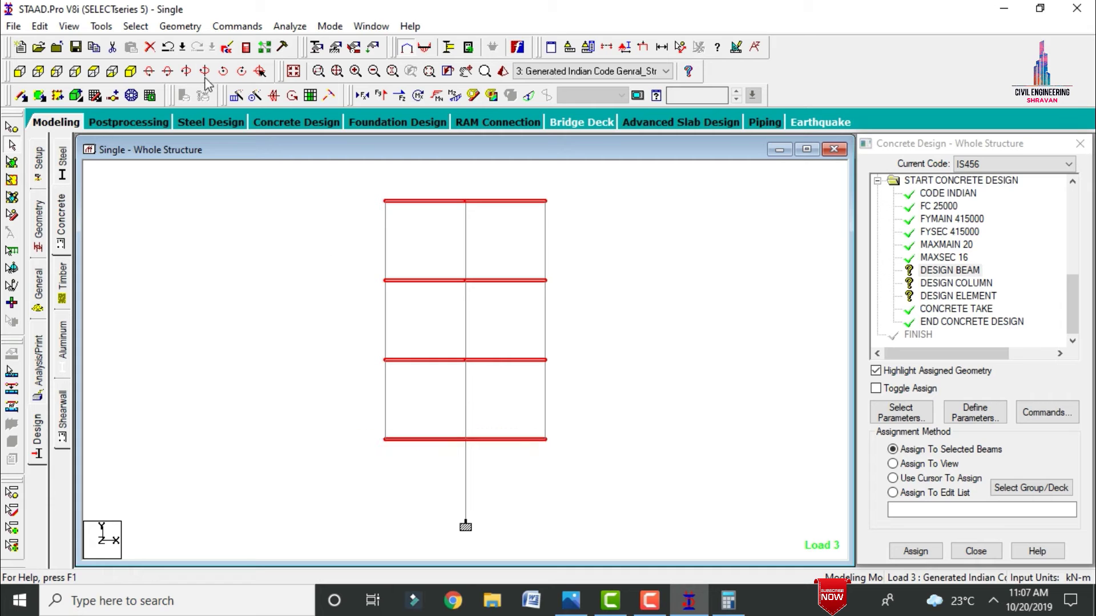
click(129, 72)
click(916, 551)
click(977, 393)
Step: Select all vertical members parallel to Y and assign the DESIGN COLUMN command to them
click(957, 283)
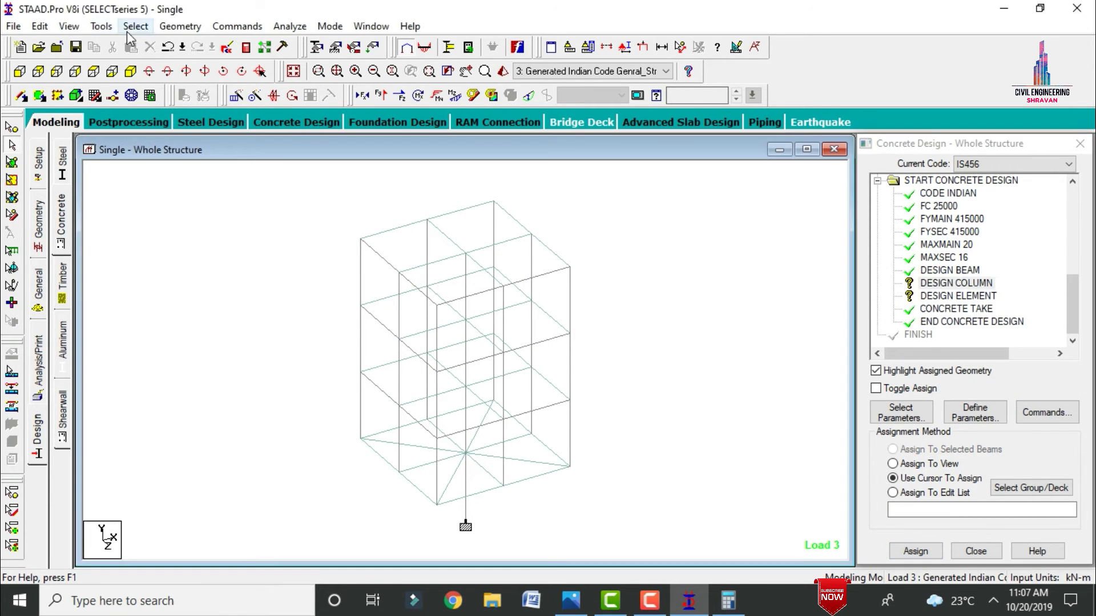
click(134, 26)
mouse_move(221, 317)
click(336, 330)
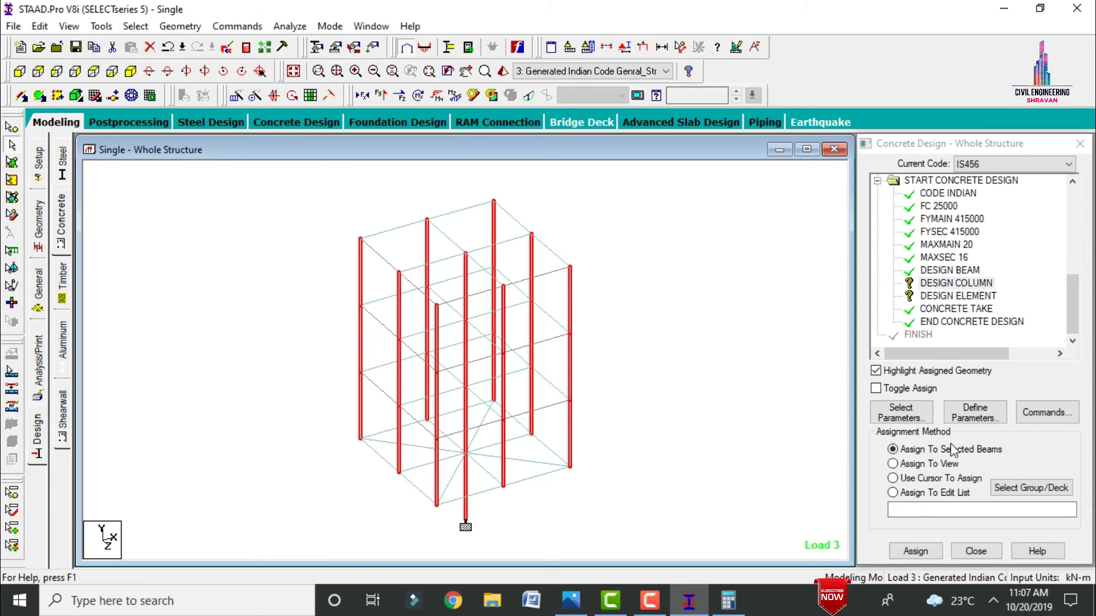
click(934, 550)
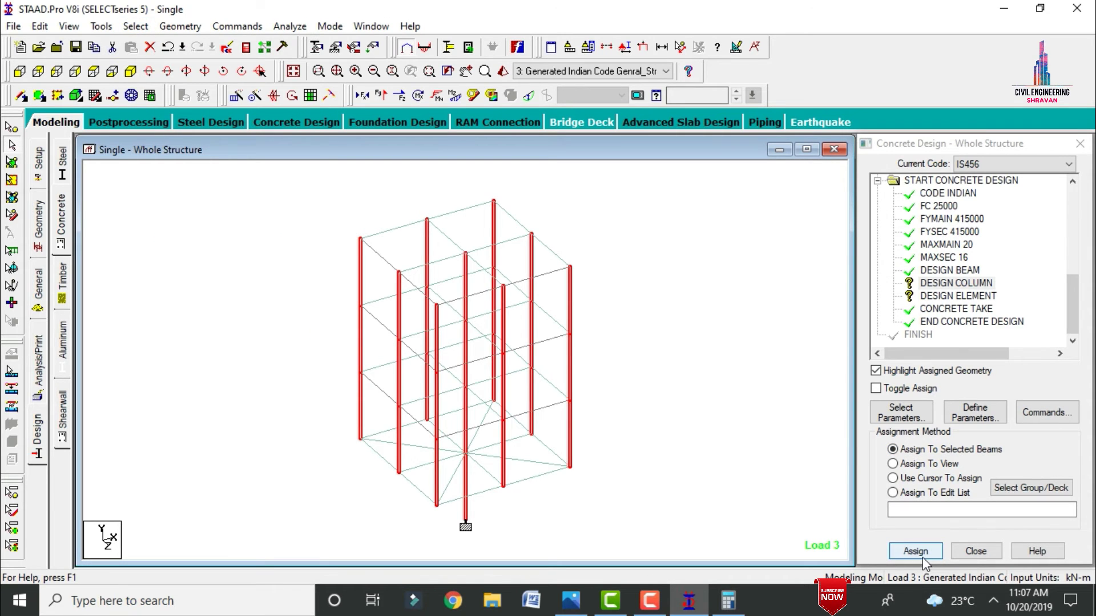
click(919, 551)
click(999, 400)
Step: Assign the DESIGN ELEMENT command to the plates in the whole view
click(959, 296)
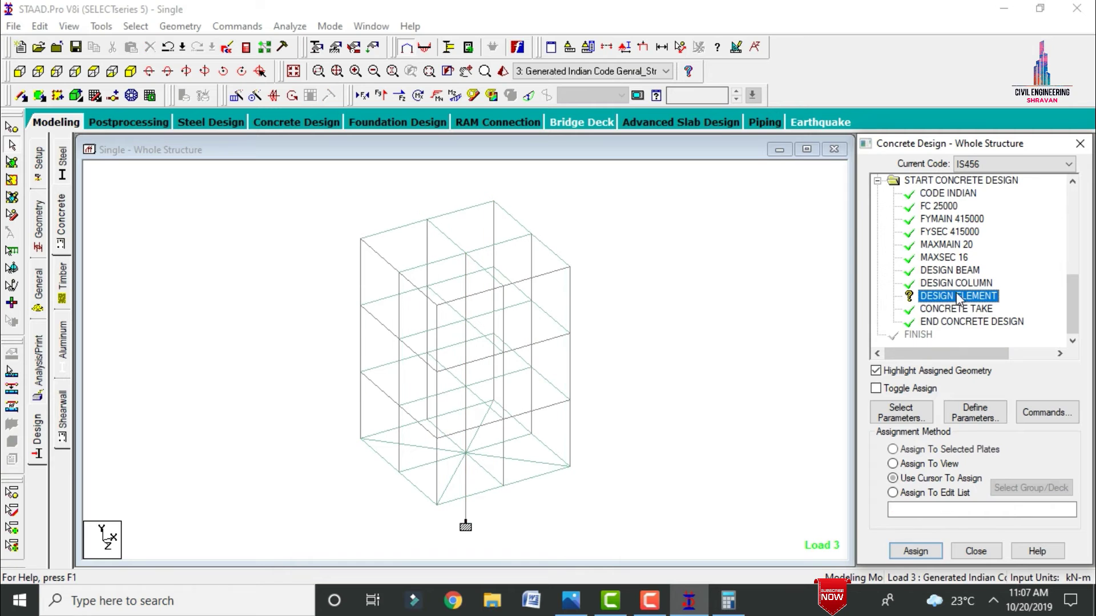
click(908, 464)
click(914, 549)
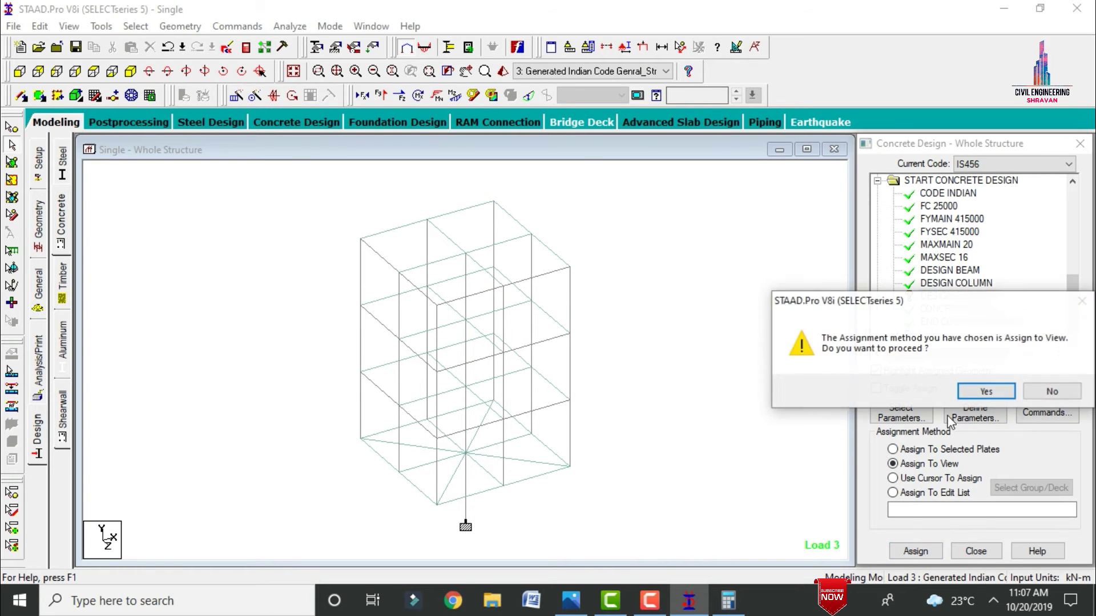
click(980, 392)
click(707, 327)
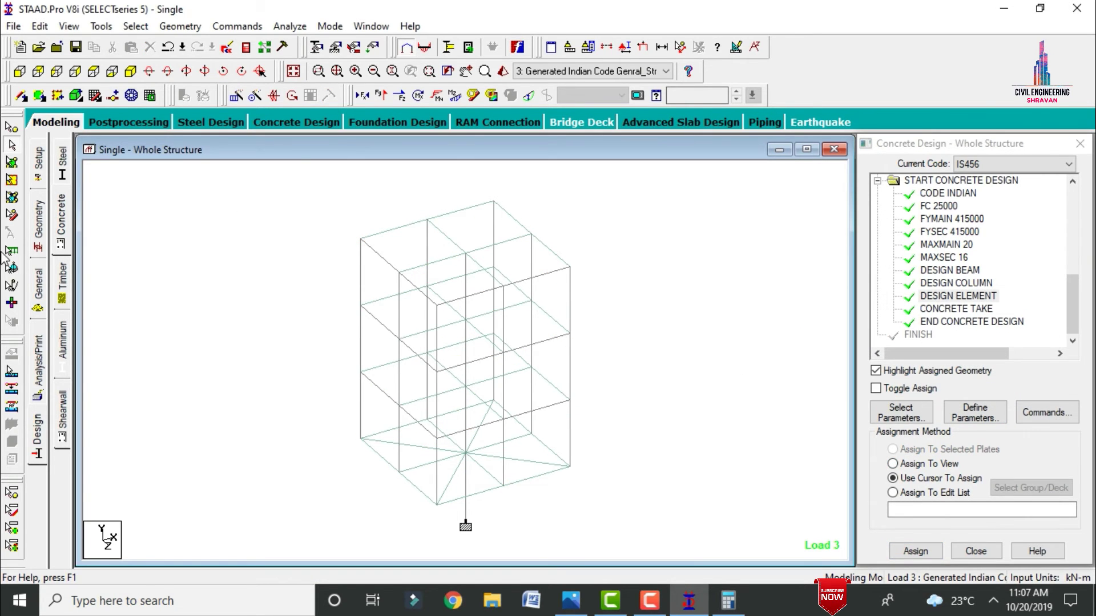
Step: Add another Perform Analysis command with the No Print option after the concrete design block
click(40, 362)
click(499, 471)
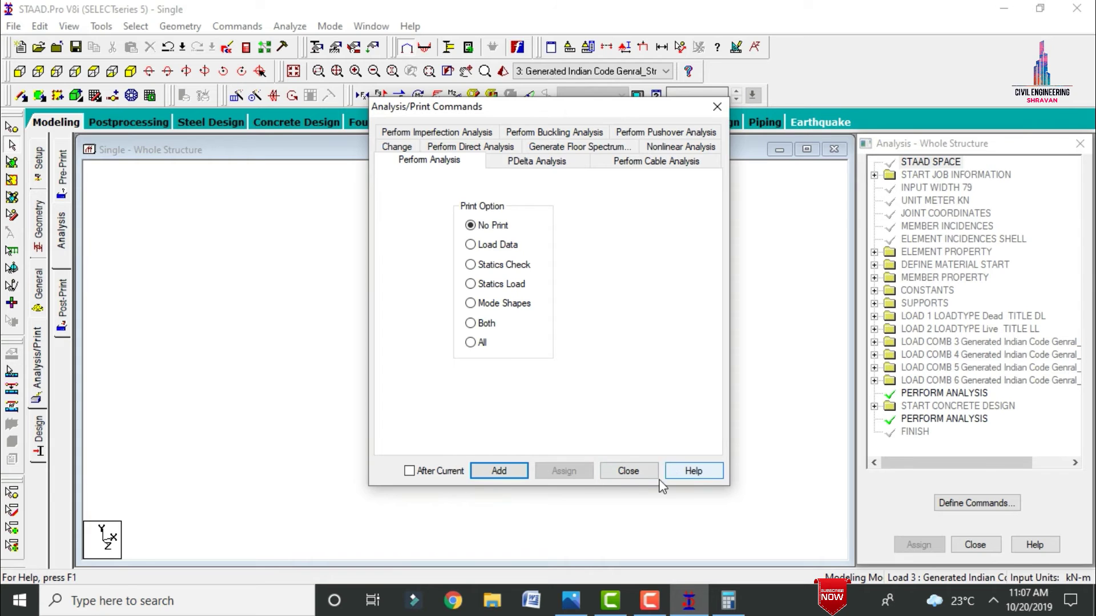
click(628, 471)
Step: Run the analysis and design of the structure and open the output file
click(287, 27)
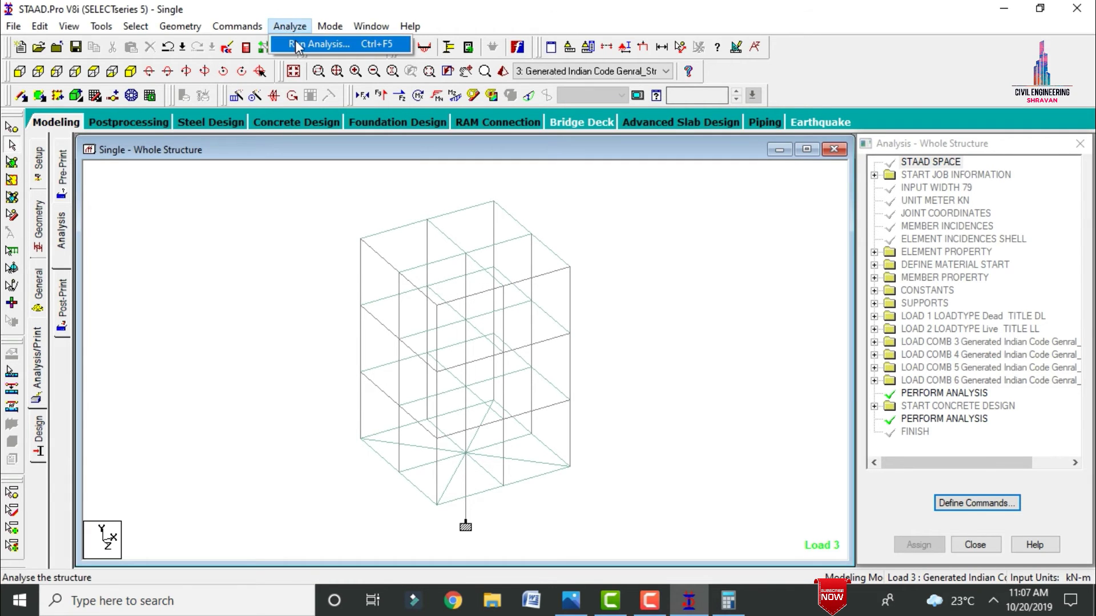
click(311, 44)
key(Return)
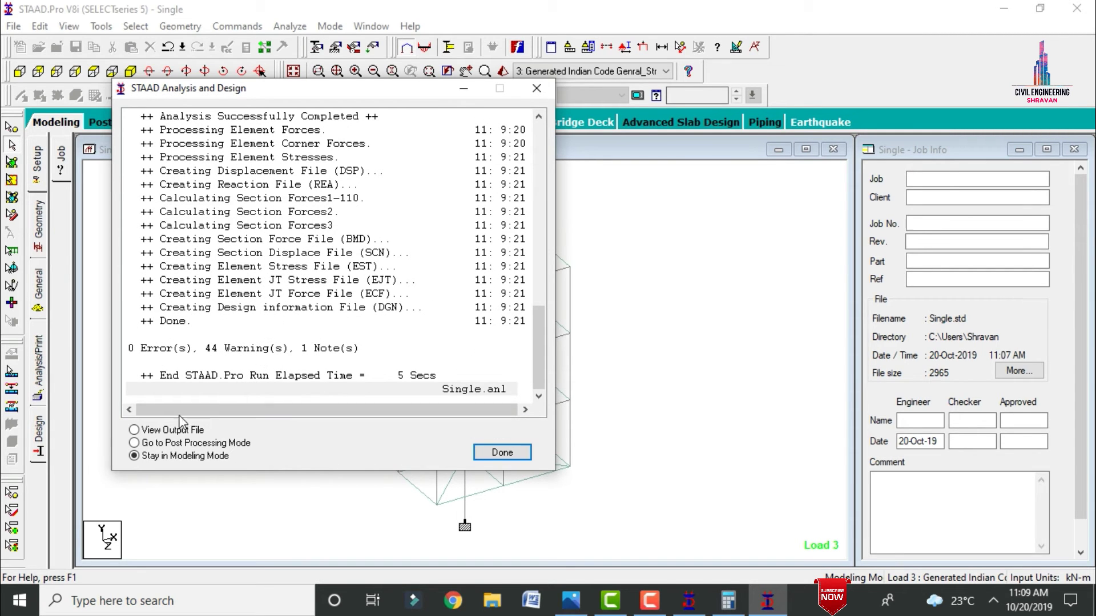
click(166, 430)
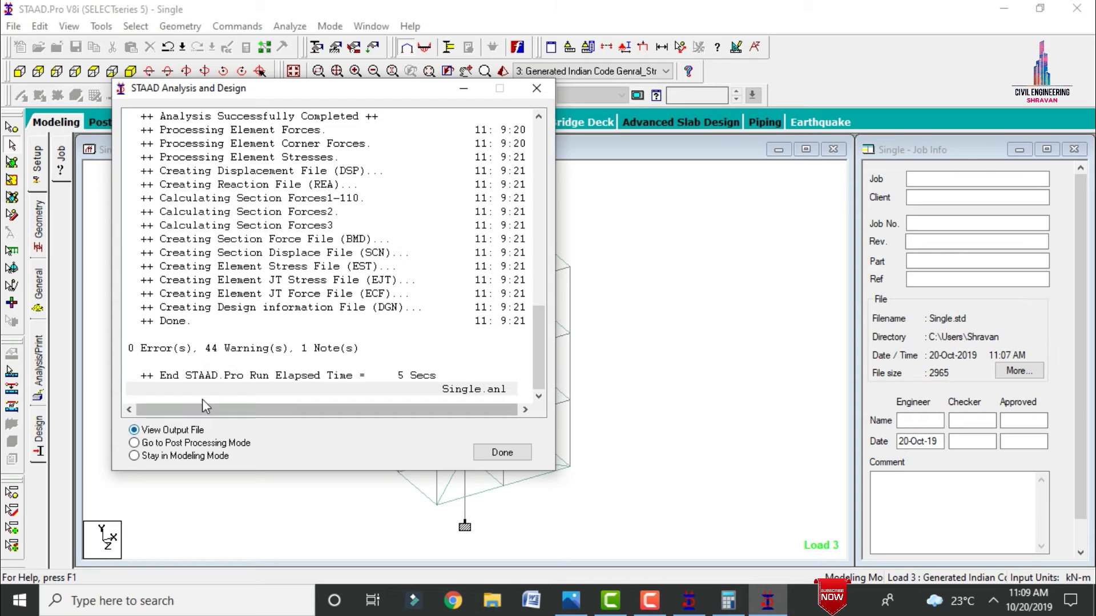
click(496, 454)
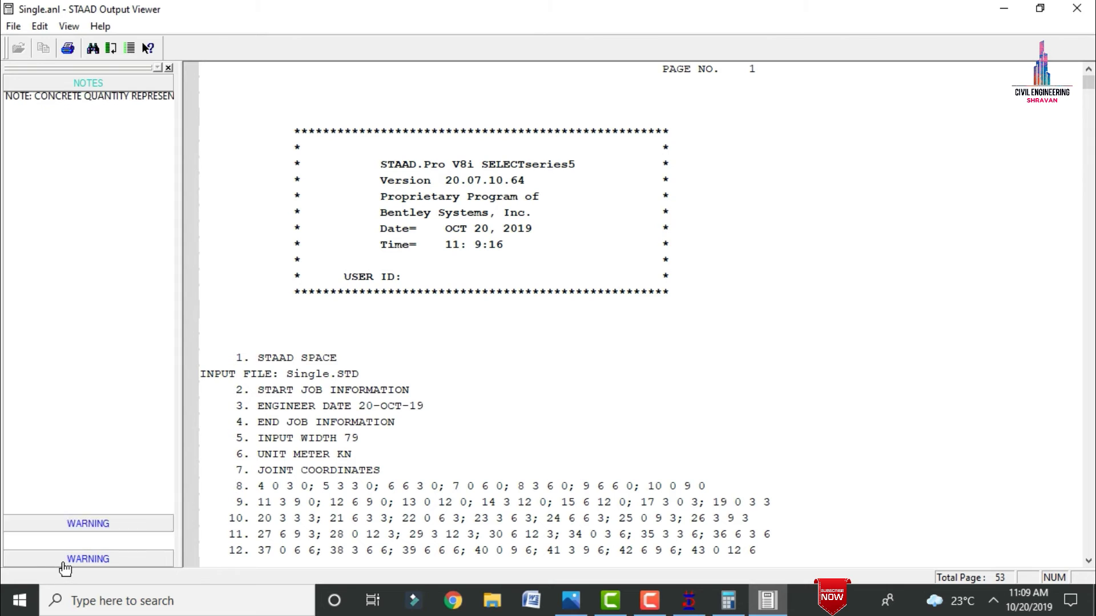
Step: Examine the section-failure and reinforcement-limit warnings with their beam and column design results, and close the output file
click(64, 564)
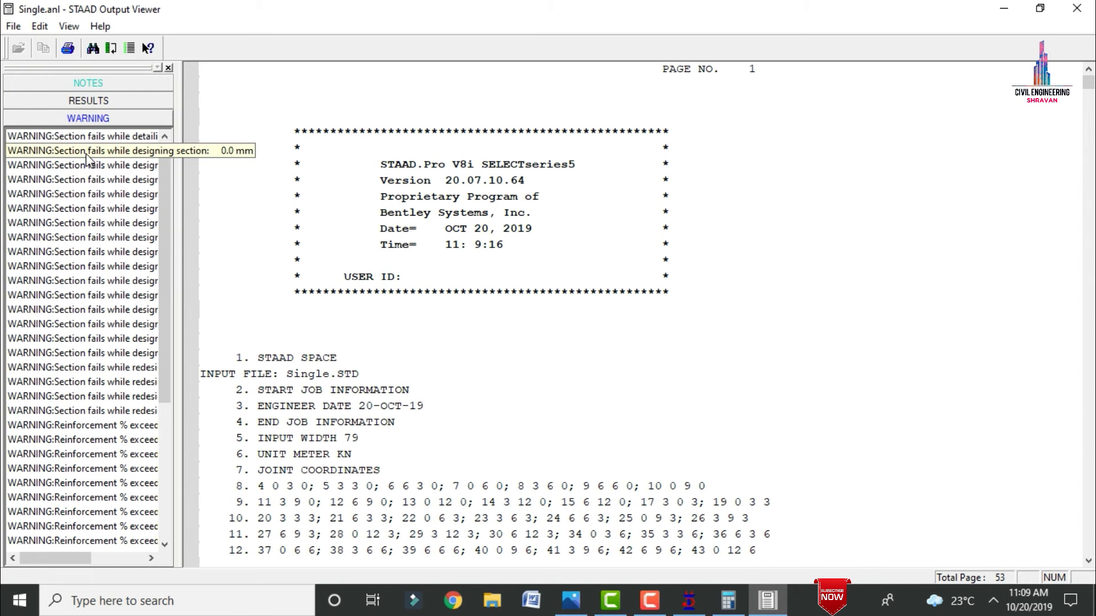
click(86, 154)
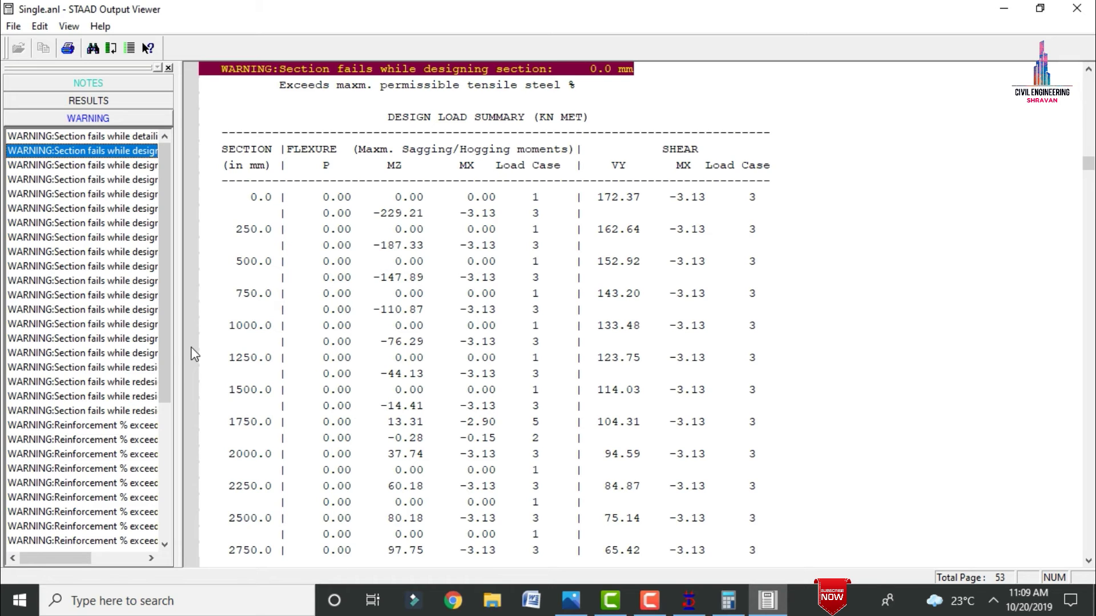
drag(165, 344, 174, 463)
click(86, 367)
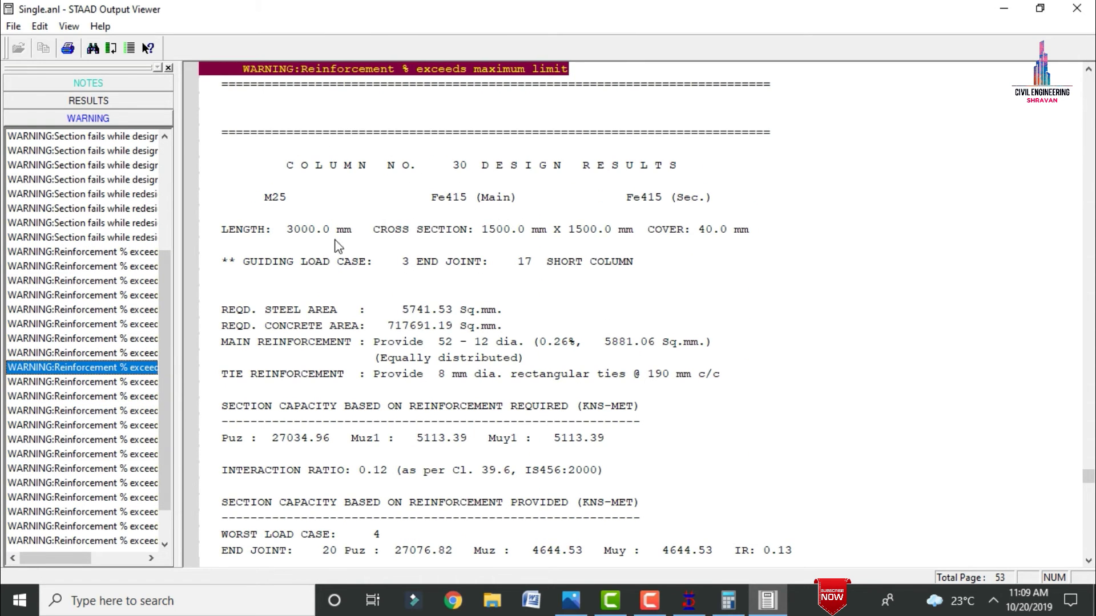
click(145, 439)
scroll(132, 457, down, 1)
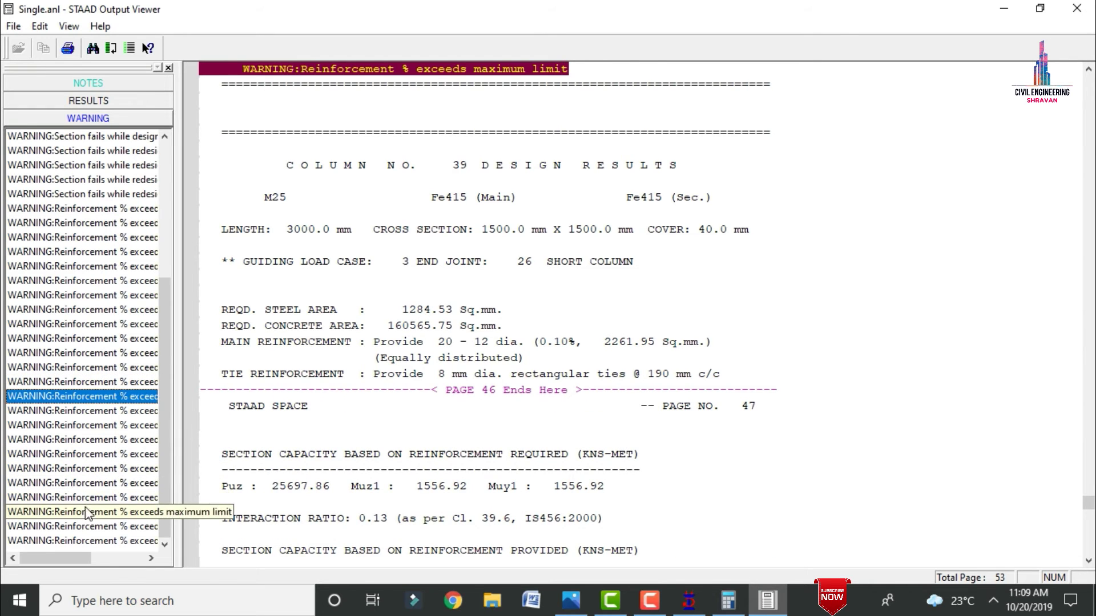
click(99, 456)
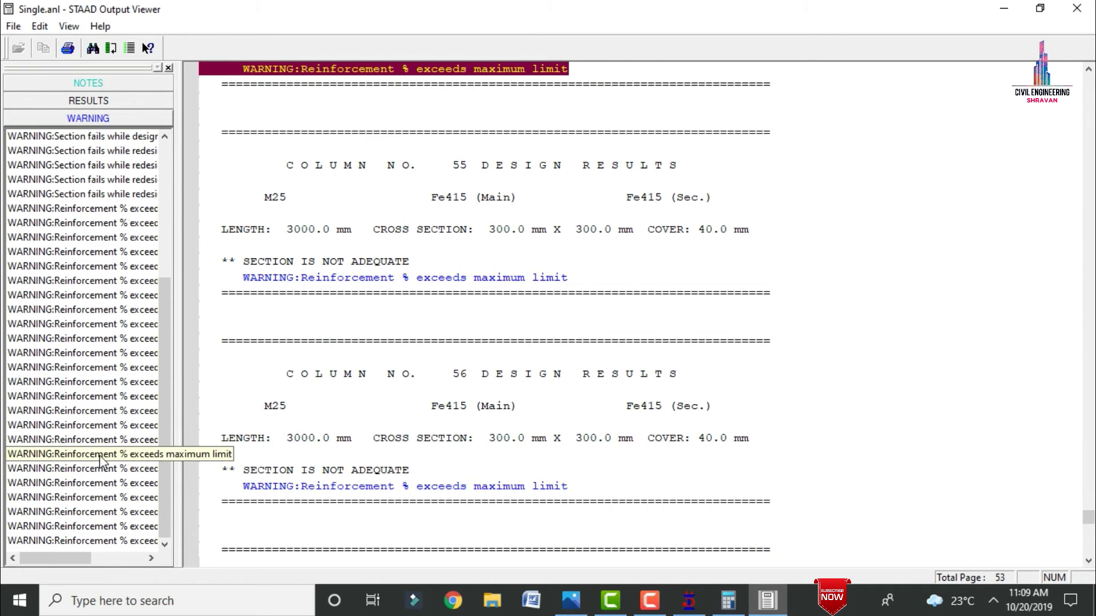
click(111, 354)
click(86, 311)
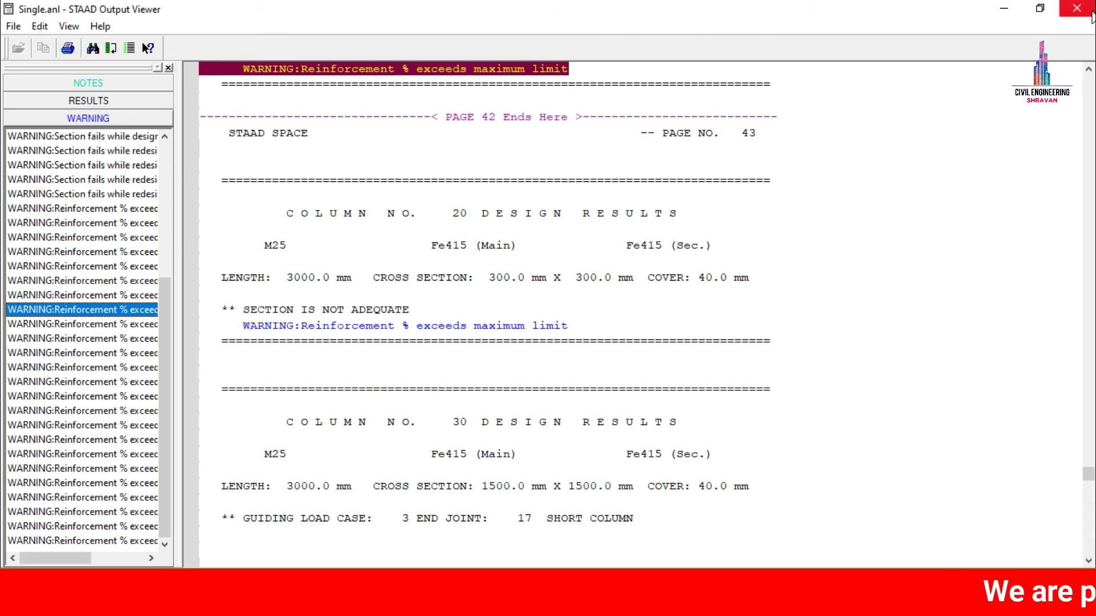
click(1077, 9)
Step: Change the Rect 0.30x0.30 column section to 0.4 m by 0.4 m in concrete
click(41, 294)
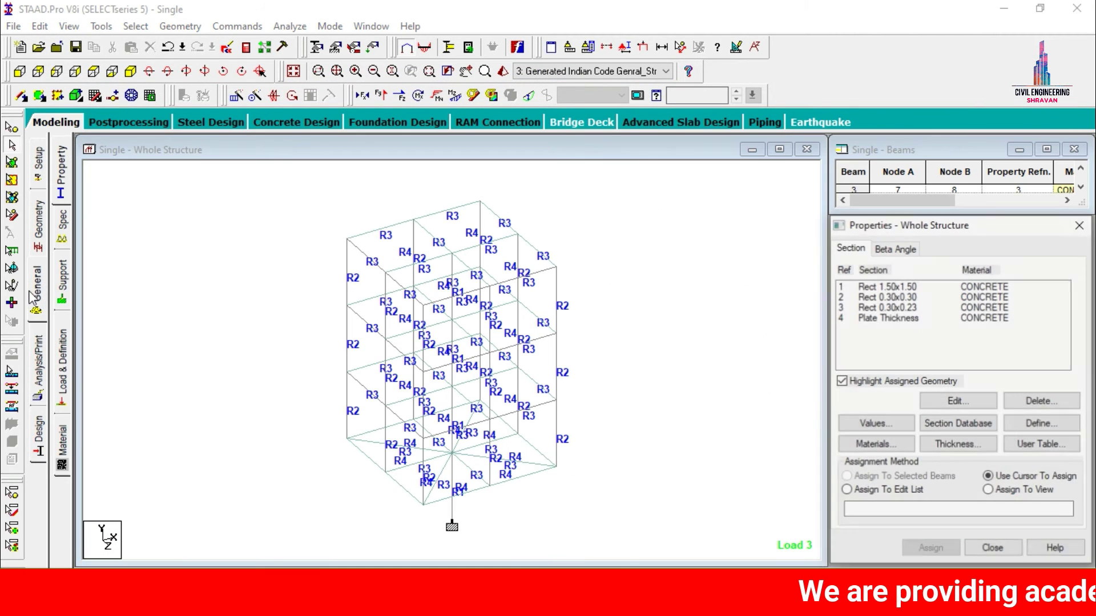
click(901, 298)
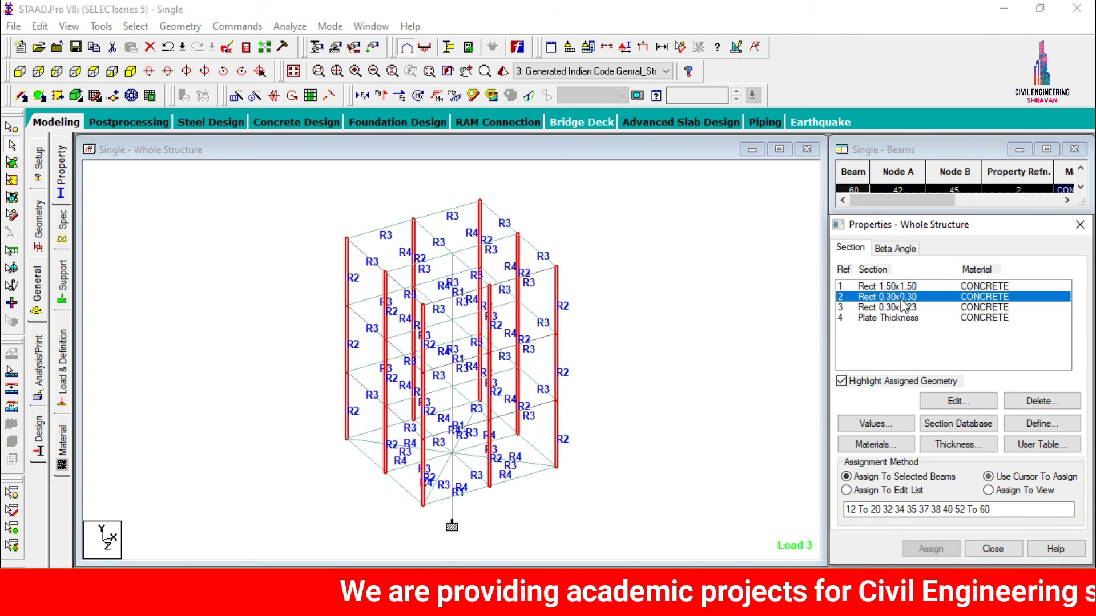
click(982, 402)
click(599, 260)
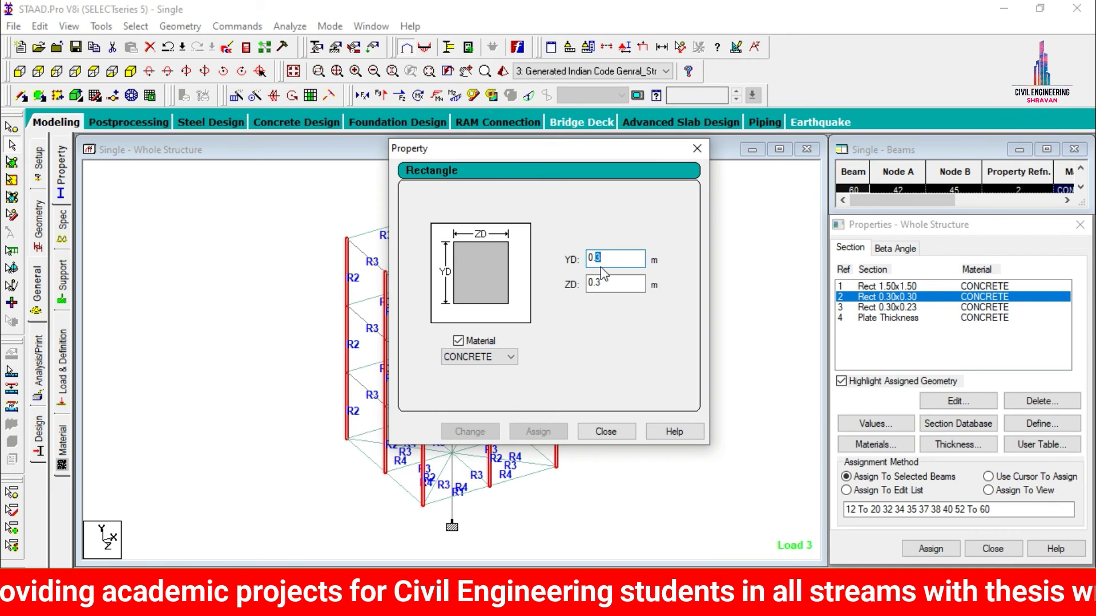
text(4)
key(Tab)
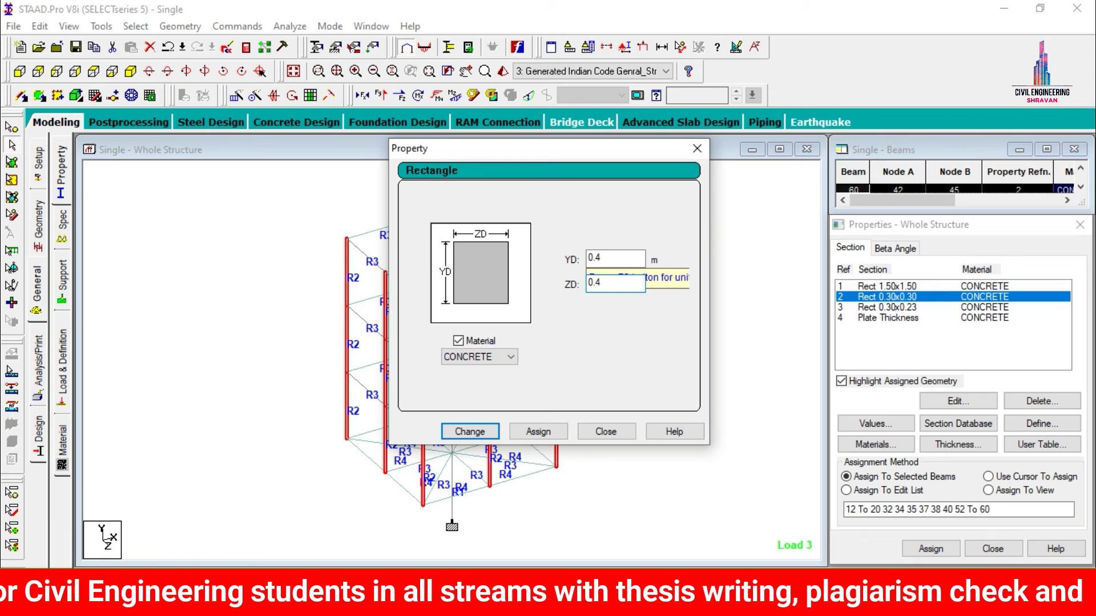
text(0.4)
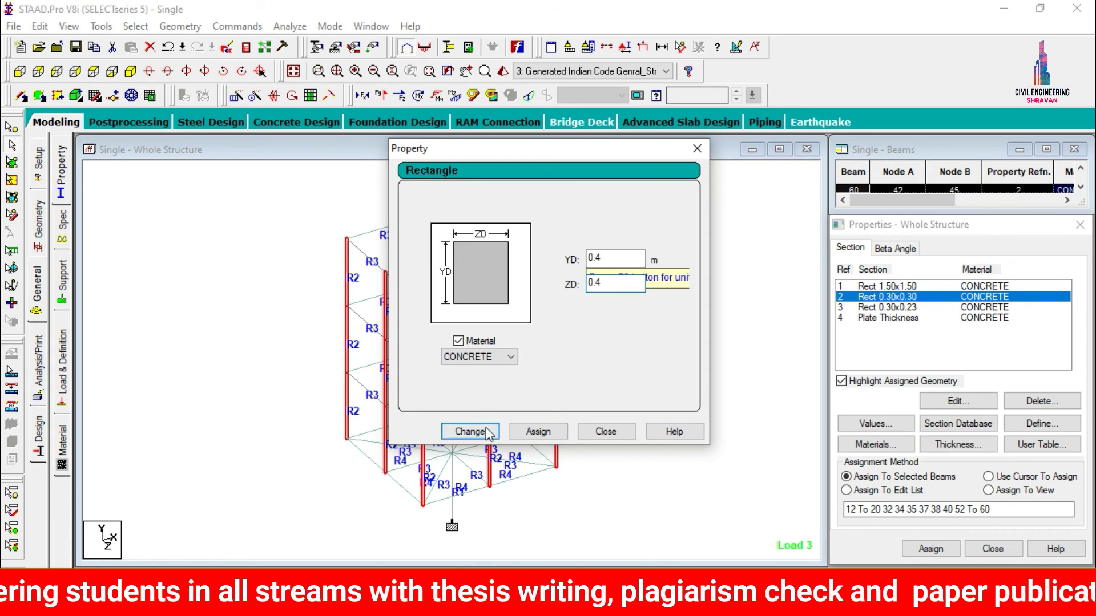
click(468, 432)
click(588, 337)
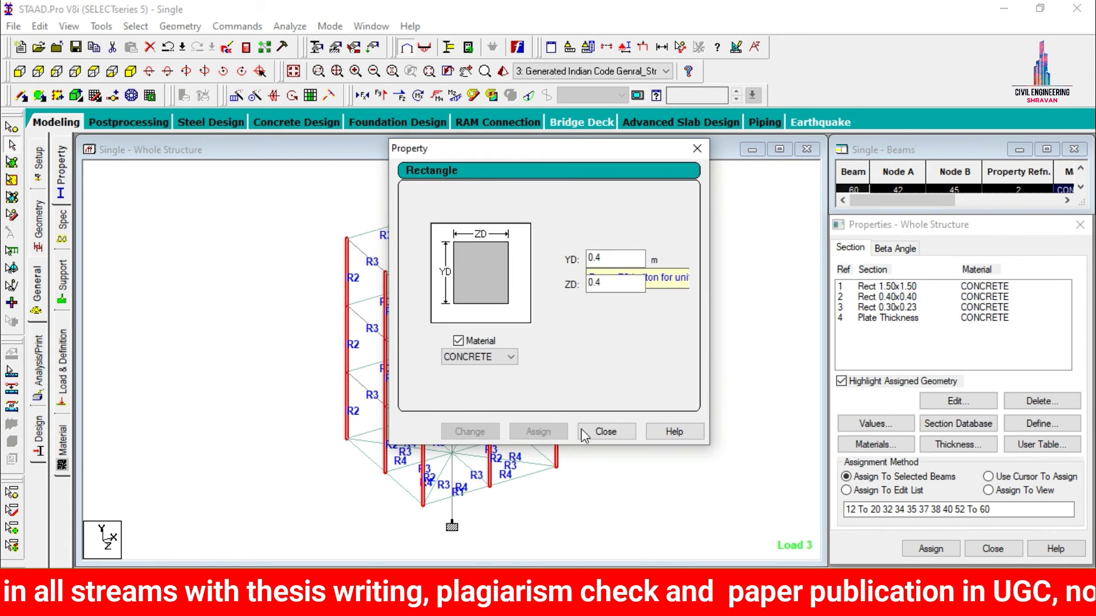
click(606, 432)
Step: Rerun the analysis and design with the enlarged columns and open the output file
click(287, 27)
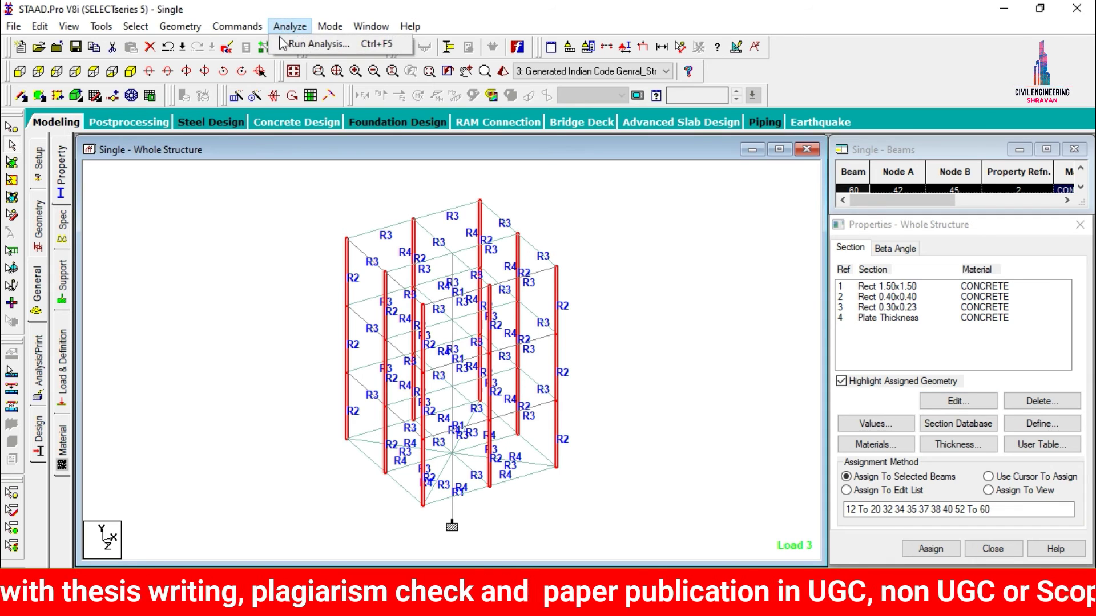
click(282, 50)
key(Return)
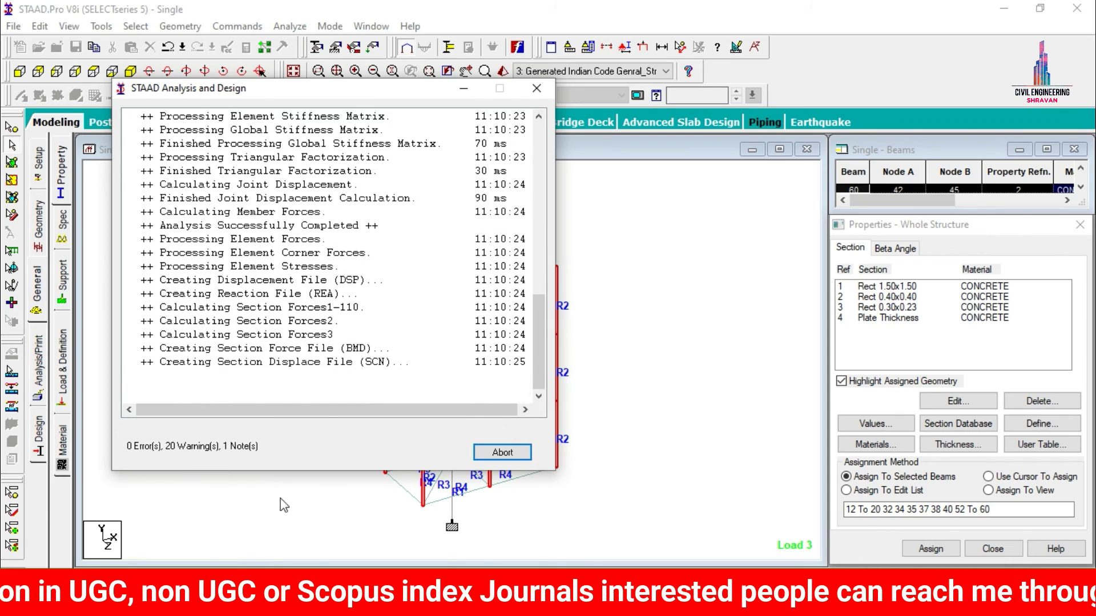
click(171, 434)
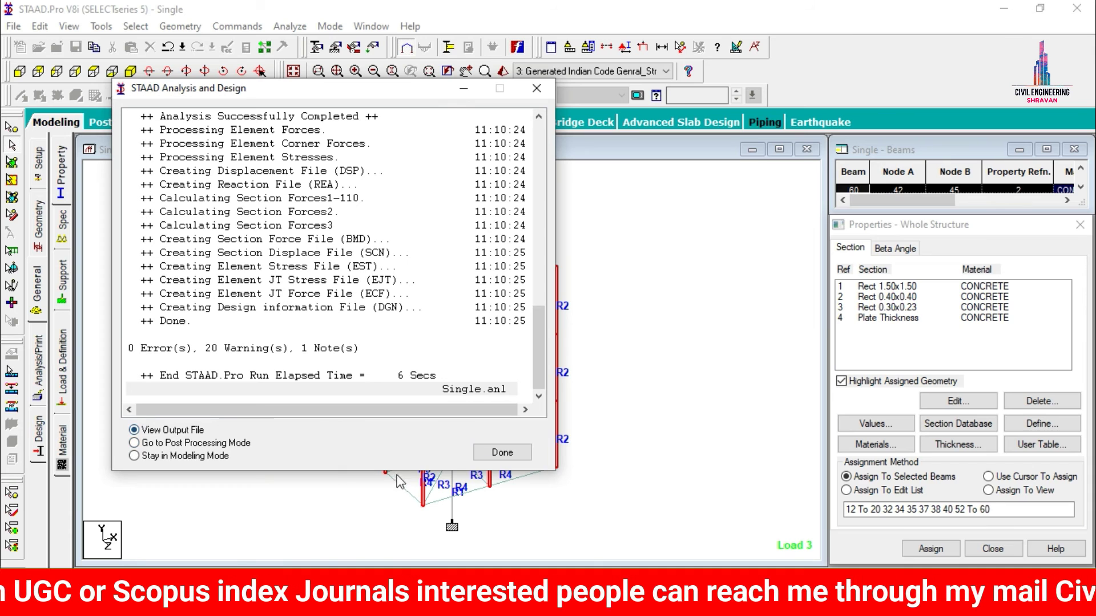
click(489, 453)
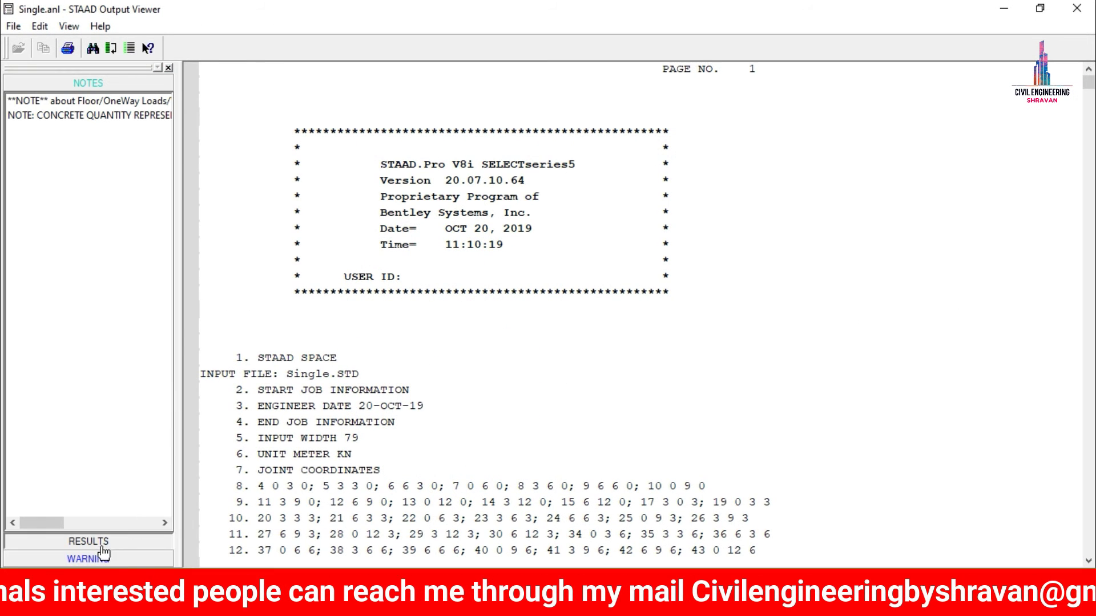
Step: Examine the section-failure warnings with their beam design load summaries, and close the output file
click(102, 555)
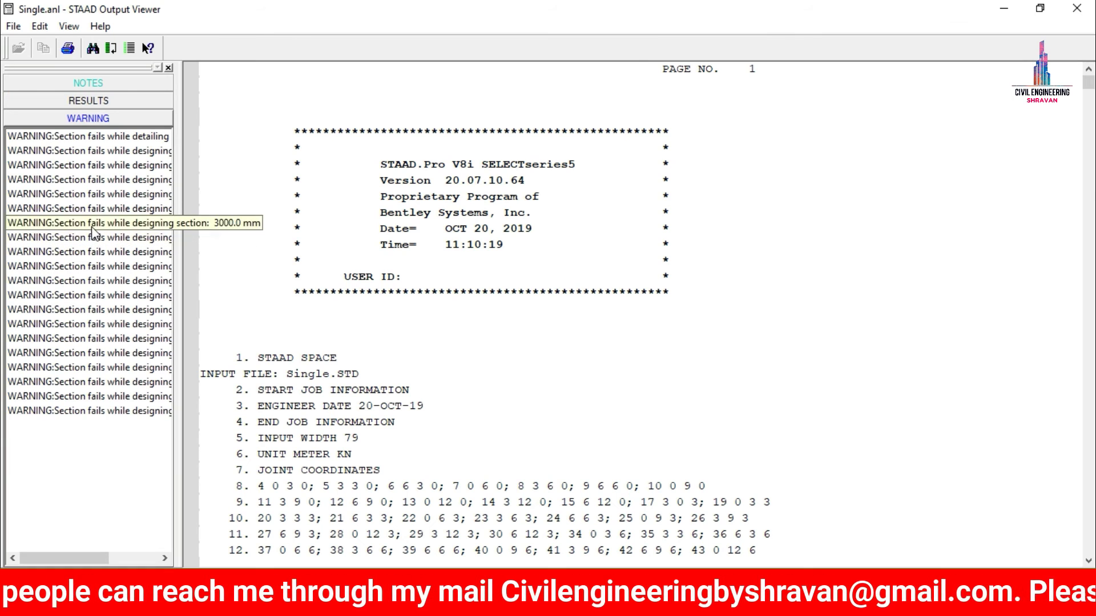
click(92, 225)
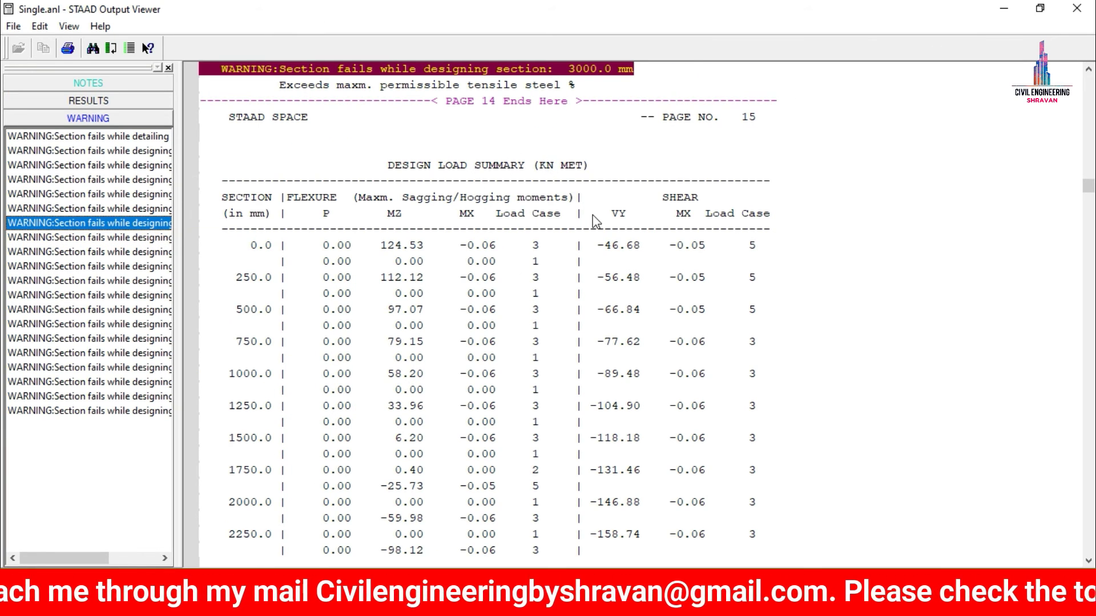
click(85, 281)
scroll(473, 319, down, 1)
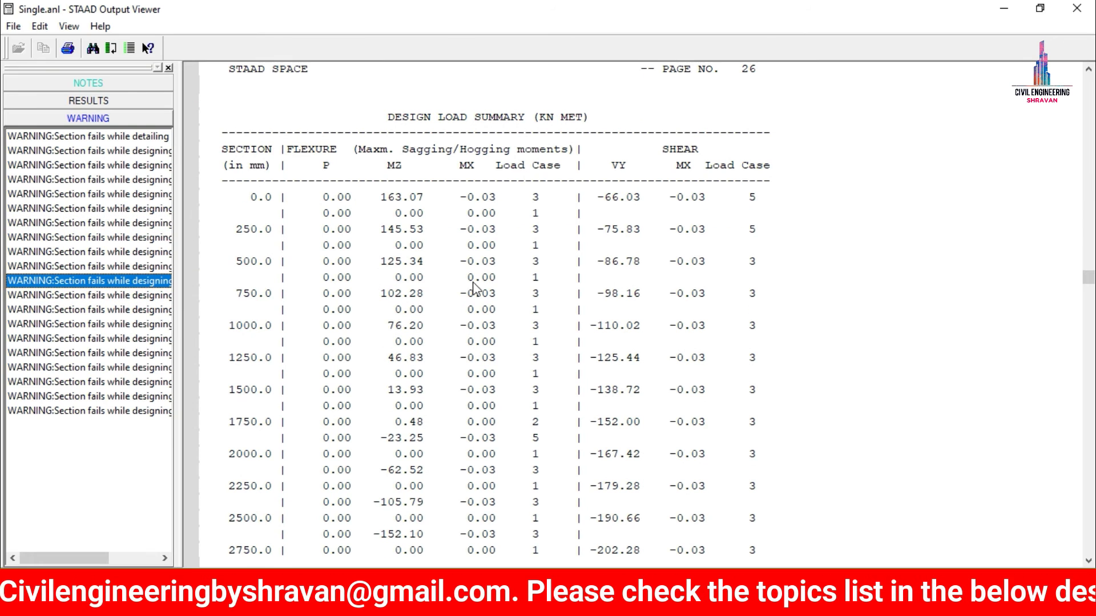
click(1077, 11)
Step: Change the thickness of the concrete Plate Thickness property and delete the outdated result files
click(882, 318)
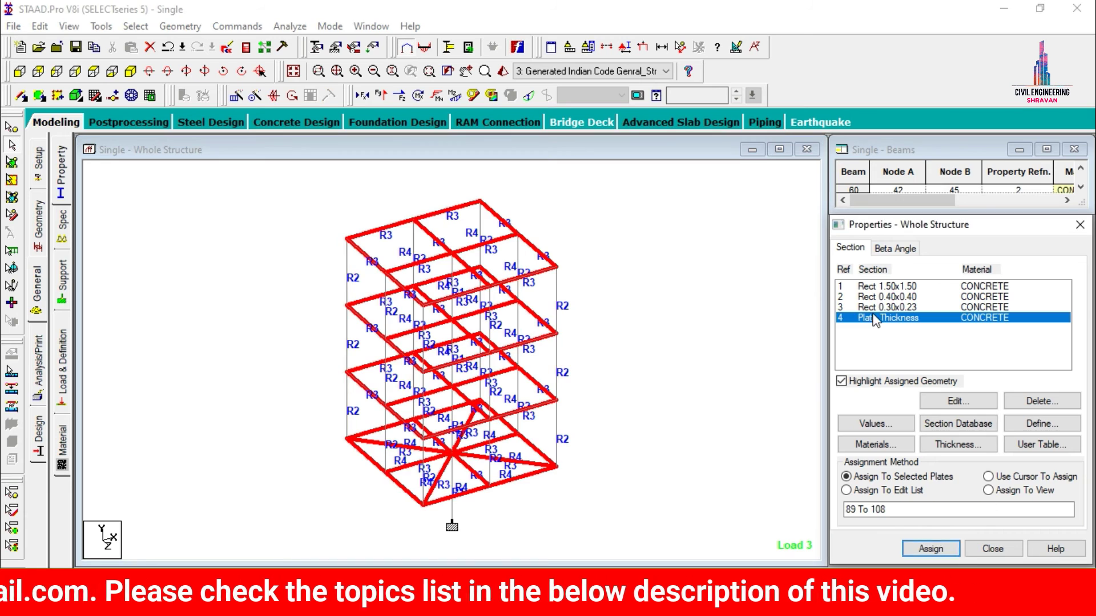
click(958, 401)
drag(609, 234, 606, 233)
text(2)
click(465, 431)
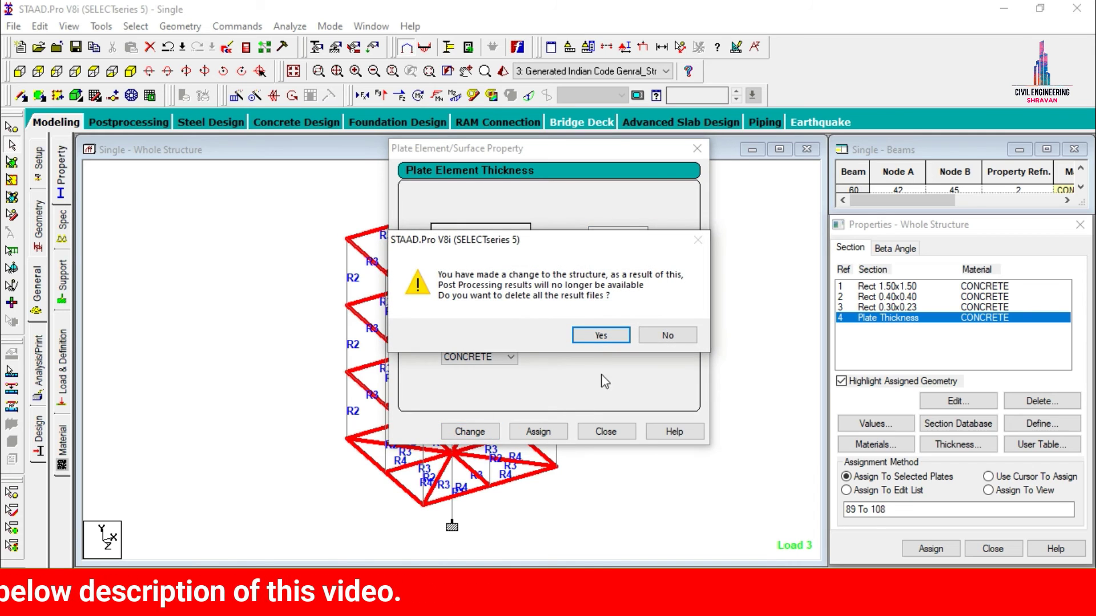
click(601, 335)
click(604, 432)
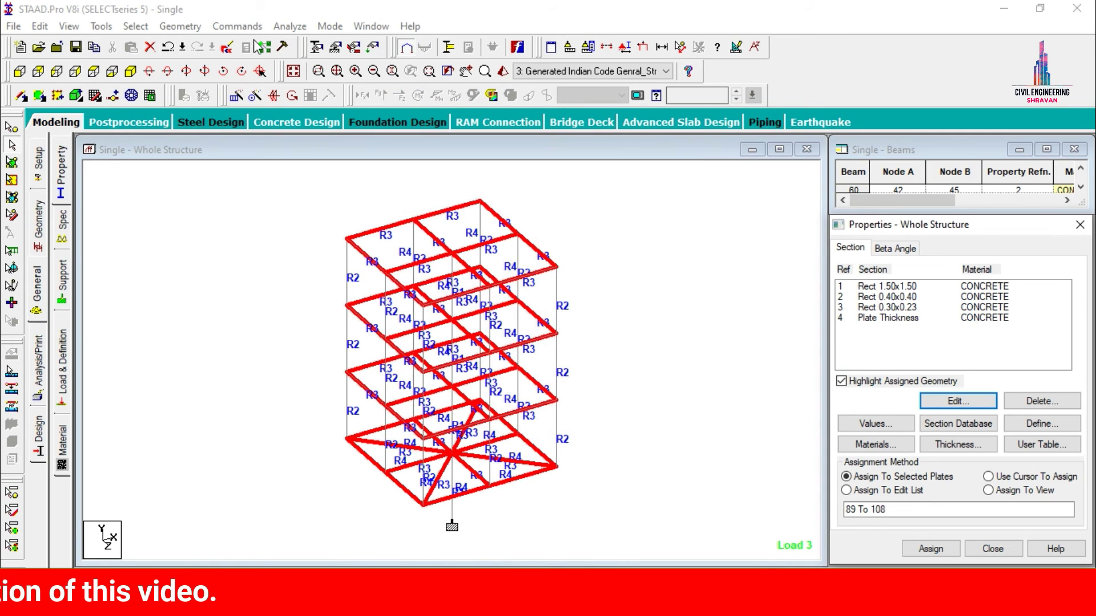
Step: Run the analysis and design again with the changed plate thickness
click(289, 26)
click(342, 41)
click(453, 320)
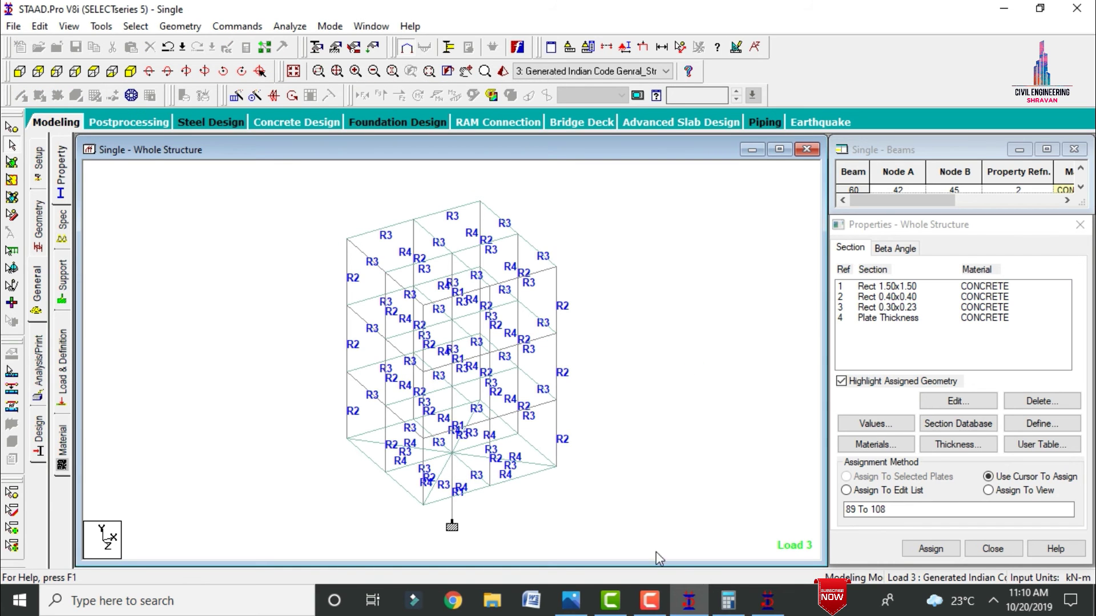
Step: Minimize the photo viewer, close the Calculator and bring the STAAD.Pro model window back up
click(689, 600)
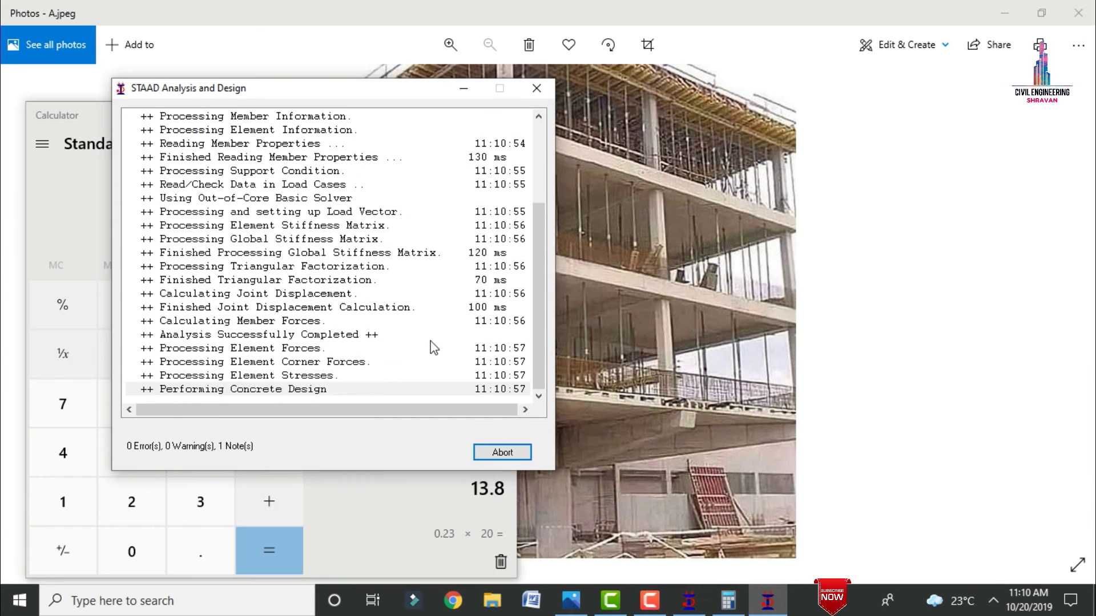
click(1004, 11)
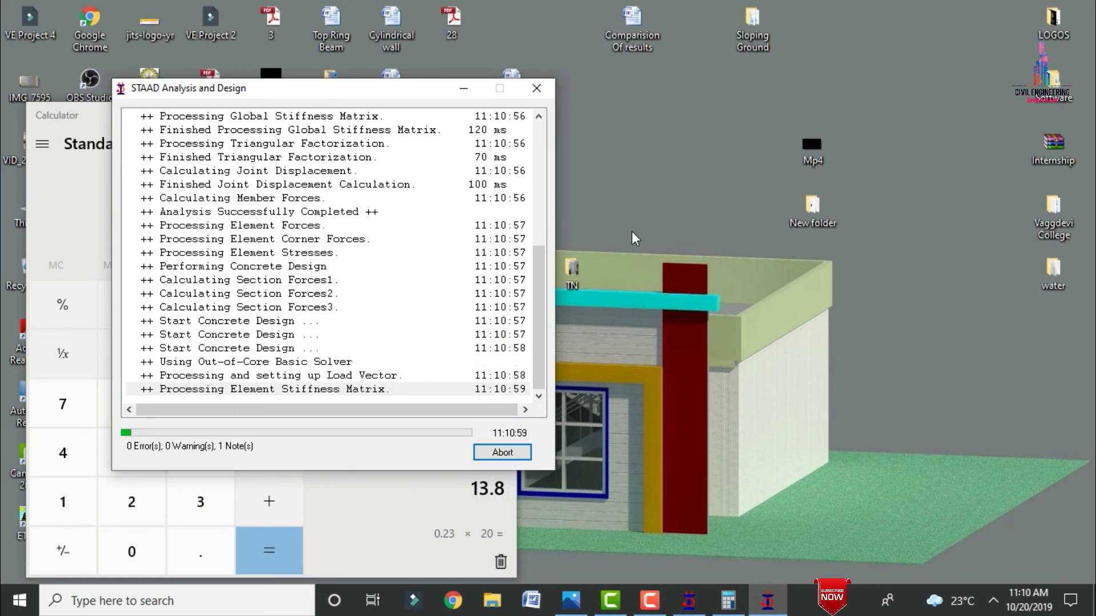
click(69, 115)
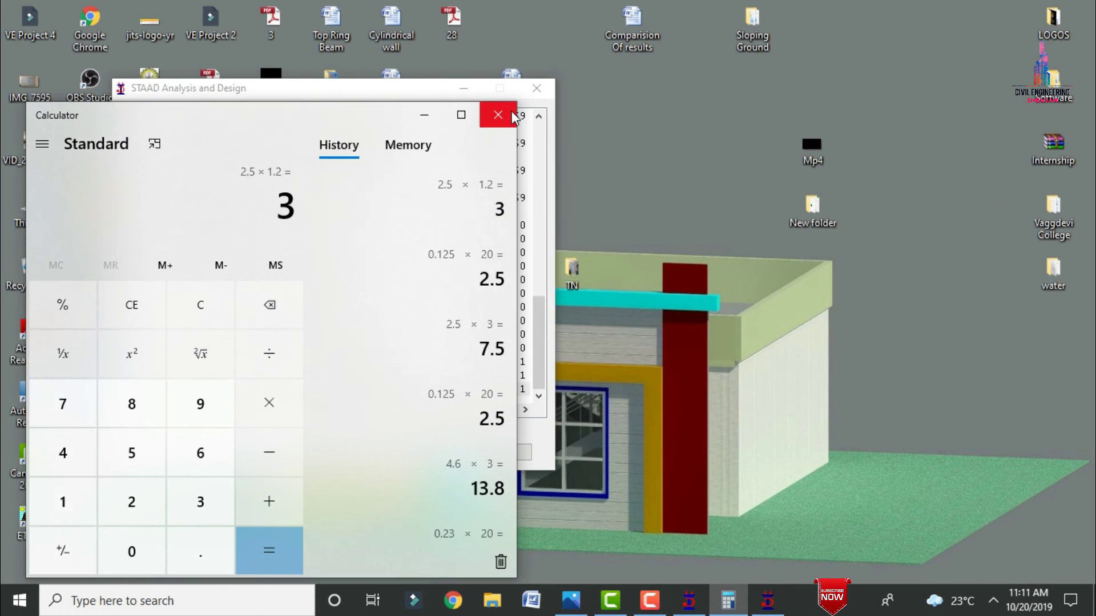
click(512, 115)
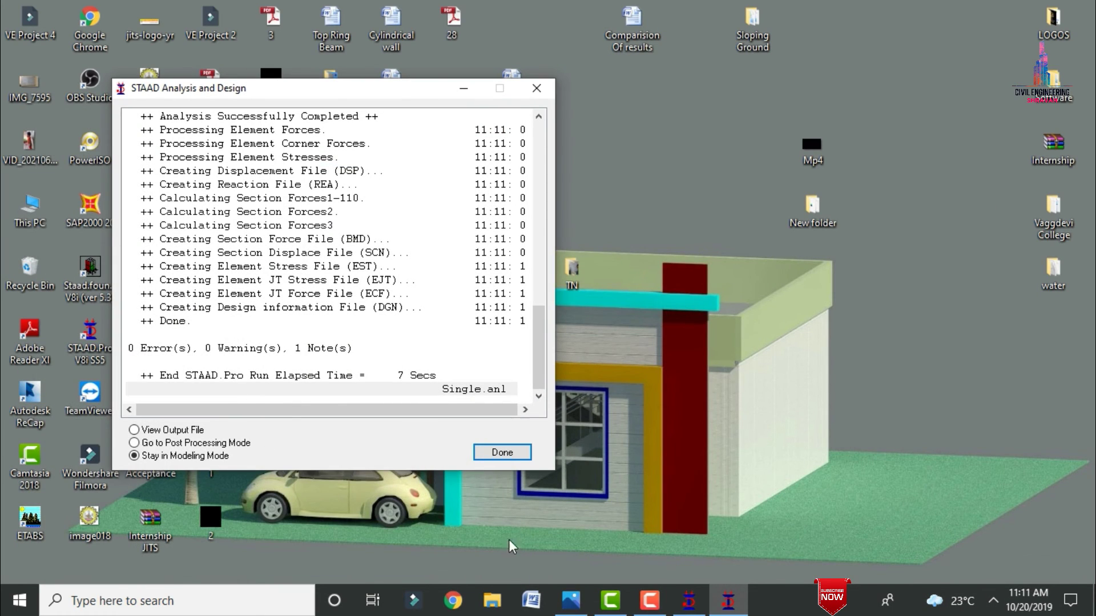
click(689, 600)
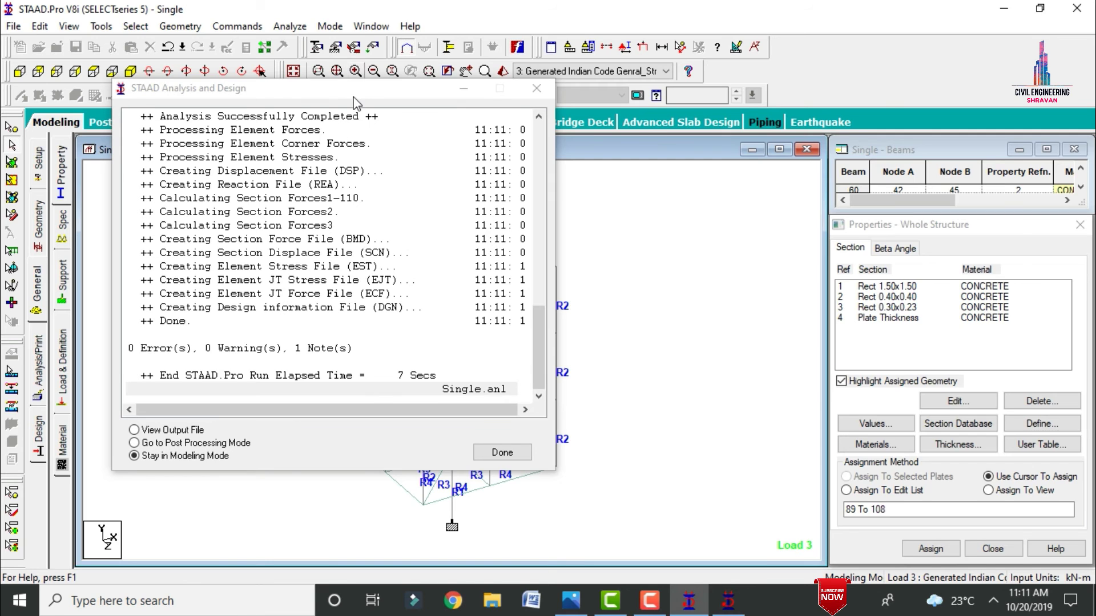
Step: Finish the analysis run by going to post-processing mode with all six load cases included in the results
drag(353, 94, 696, 102)
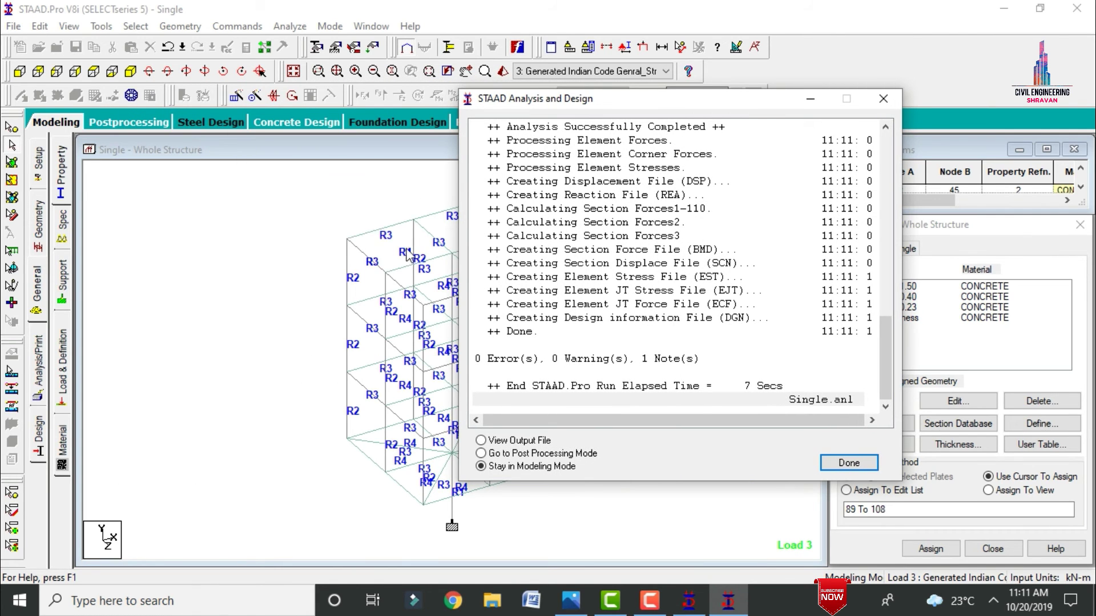
click(525, 454)
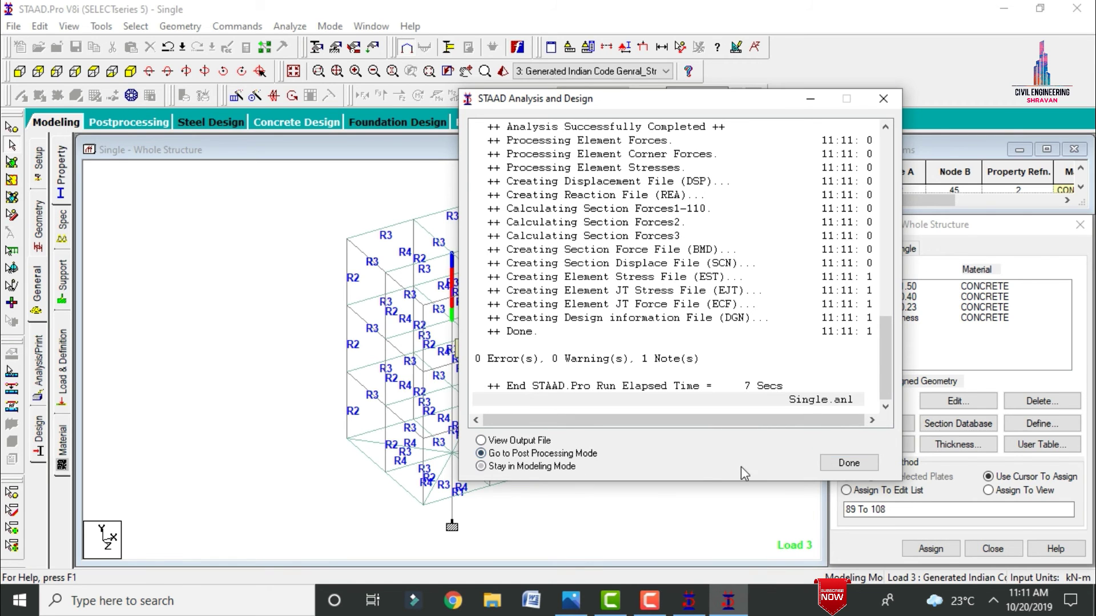
click(848, 463)
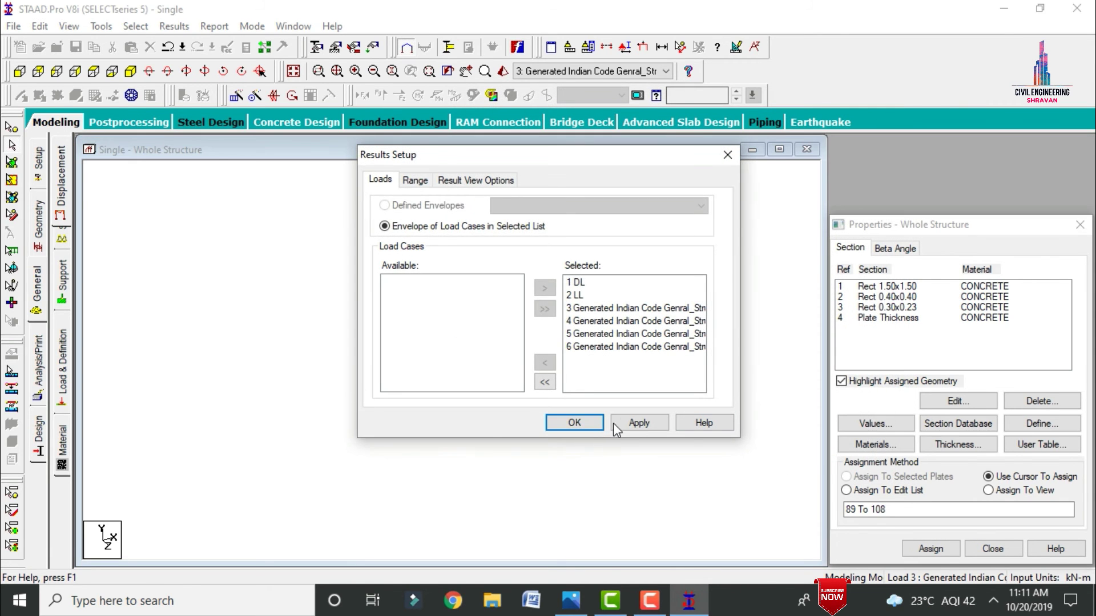
click(576, 426)
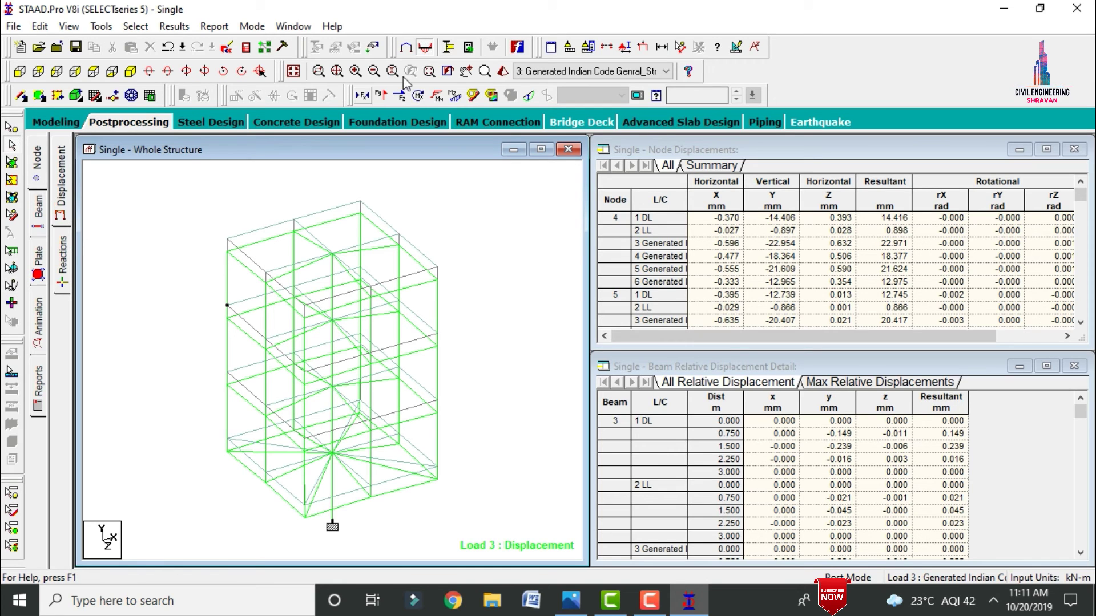
Step: Show section displacements on the deflected frame and review the concrete design of the diagonal beam at the lowest floor's front-right corner
click(528, 98)
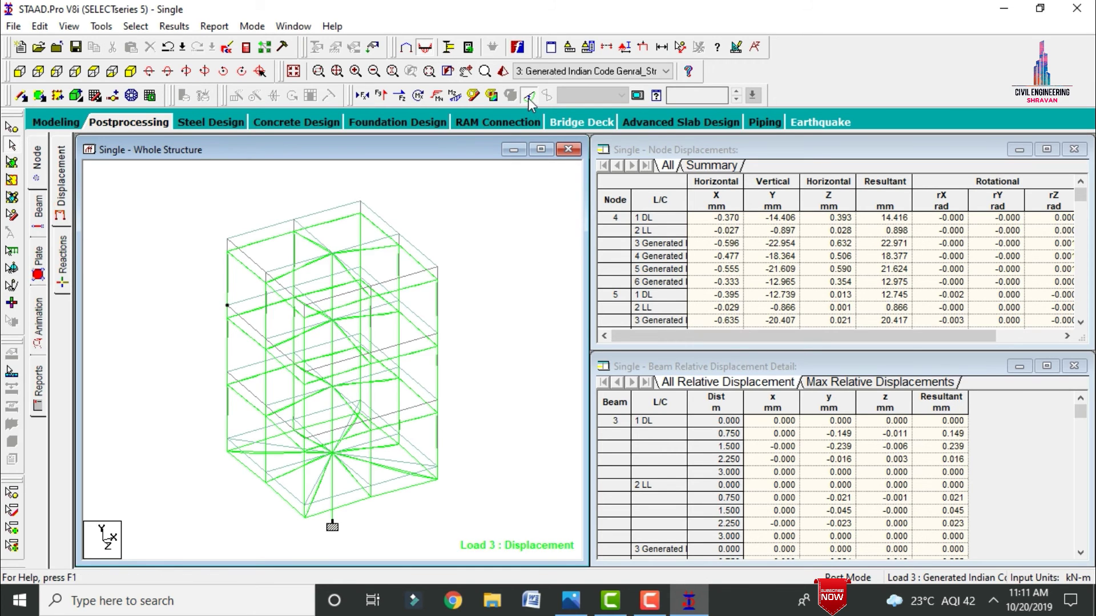
click(400, 465)
double_click(400, 466)
click(634, 139)
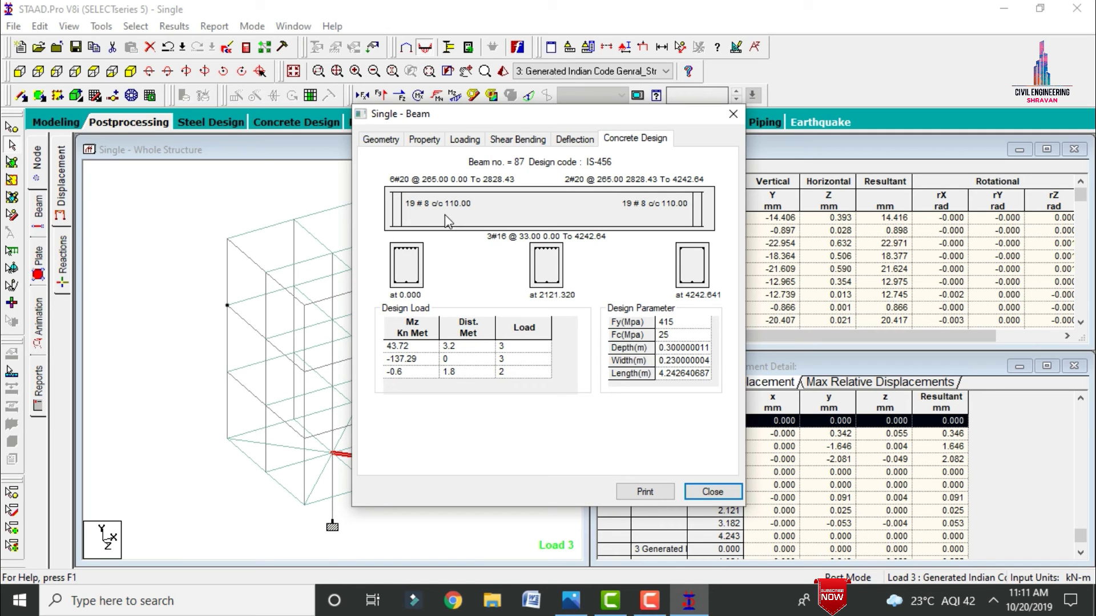
click(733, 116)
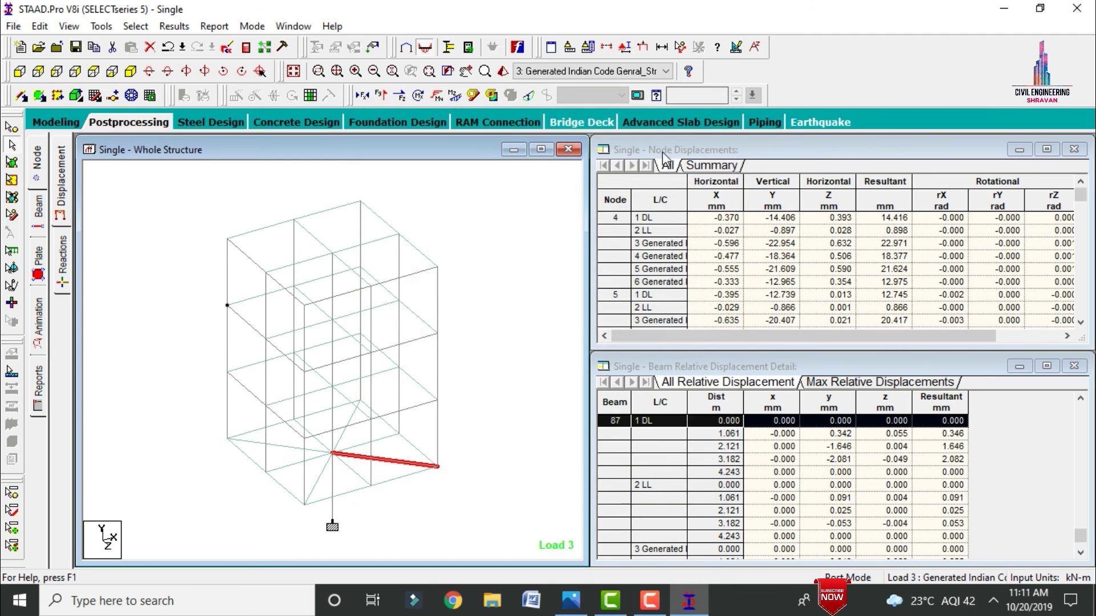
Step: Review the concrete design of the top-storey rear corner column and of the central column at the support
double_click(361, 234)
click(633, 138)
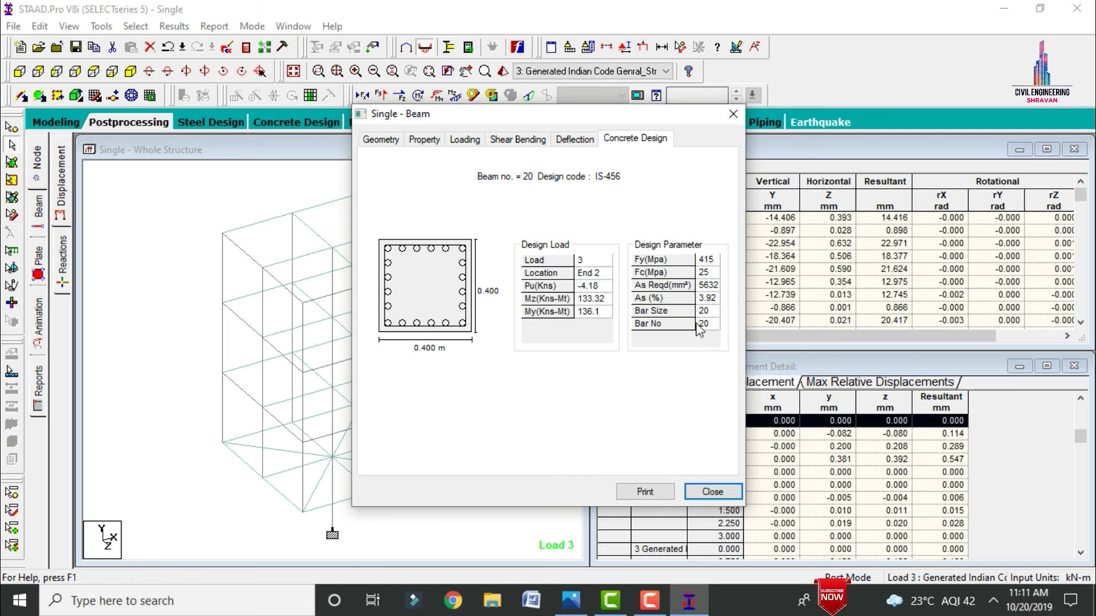
click(701, 488)
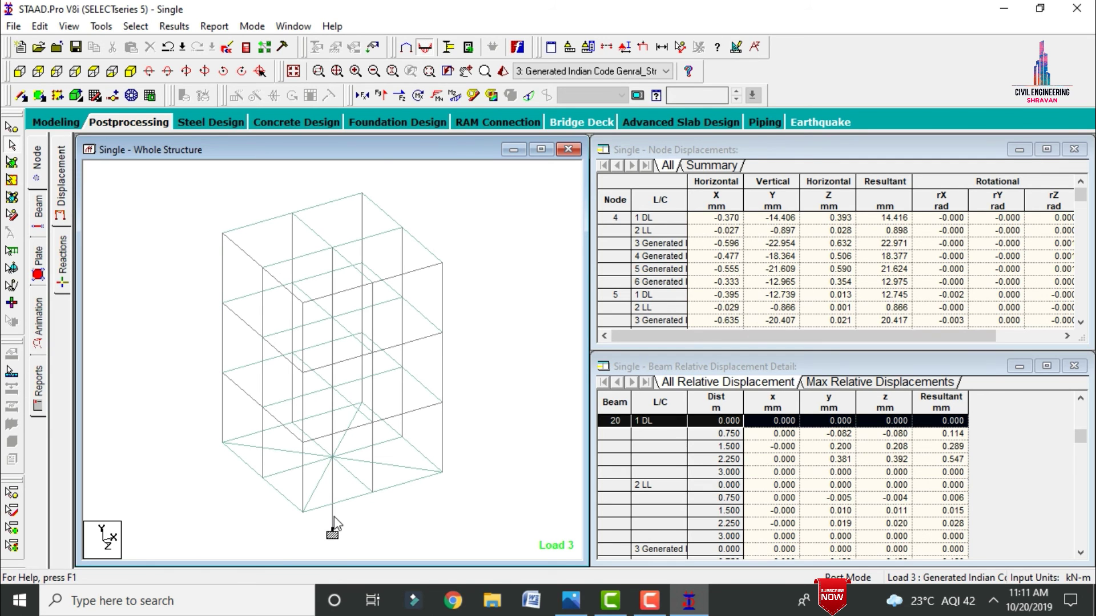
double_click(333, 516)
click(635, 139)
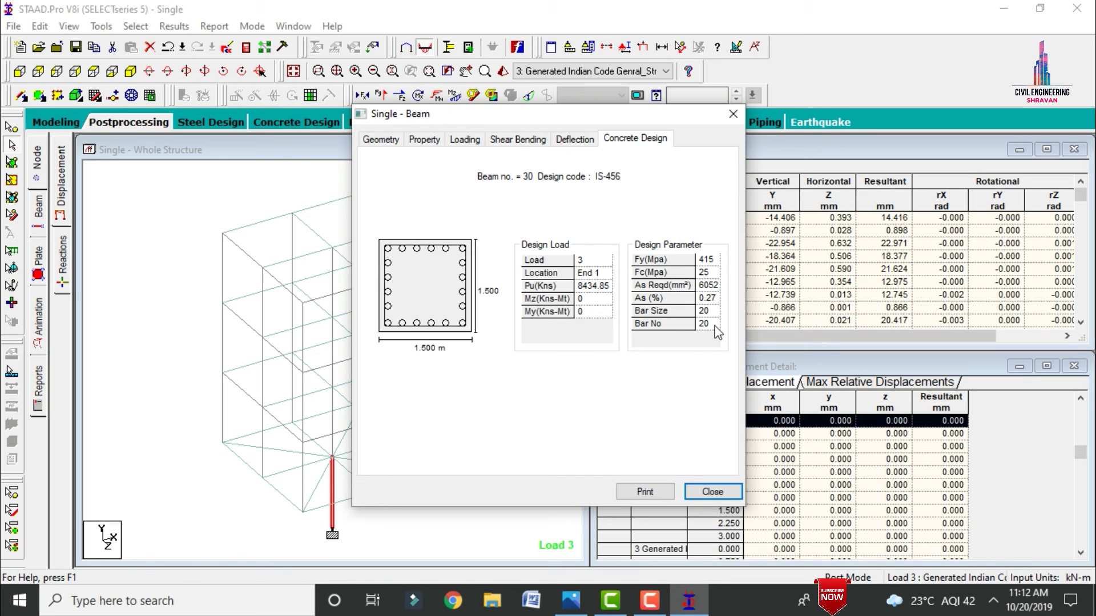
click(733, 114)
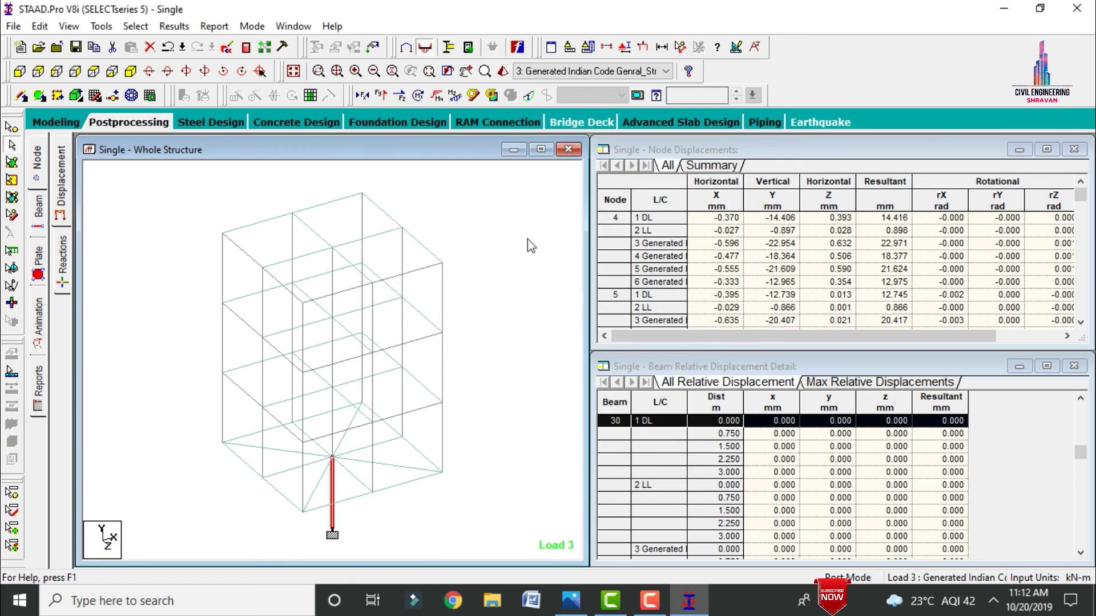
Step: Review the concrete design of the top-storey column at the frame's left corner
double_click(222, 269)
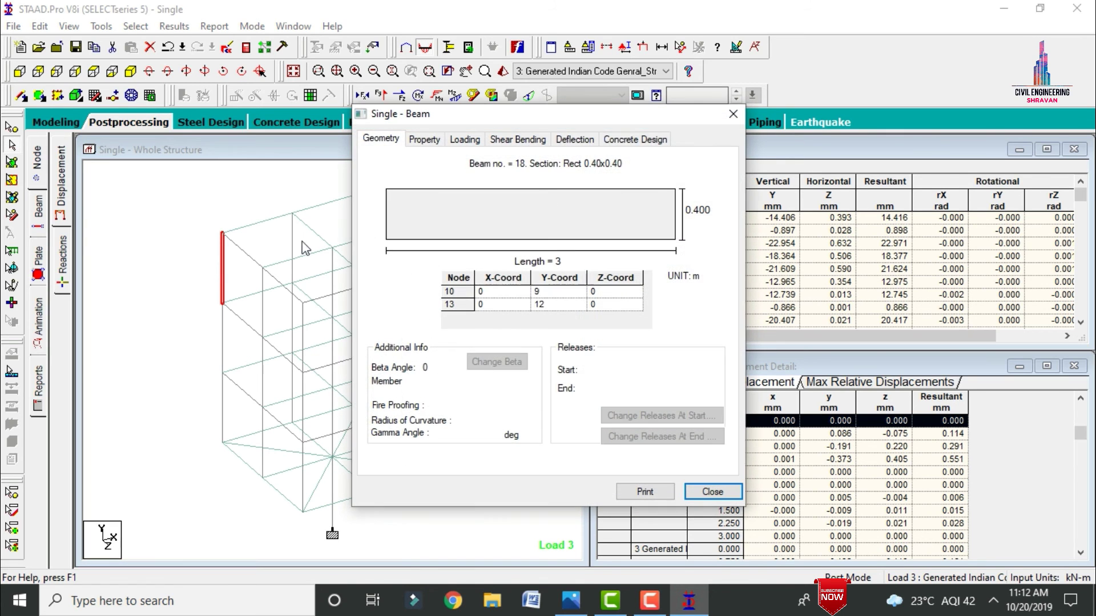
click(641, 142)
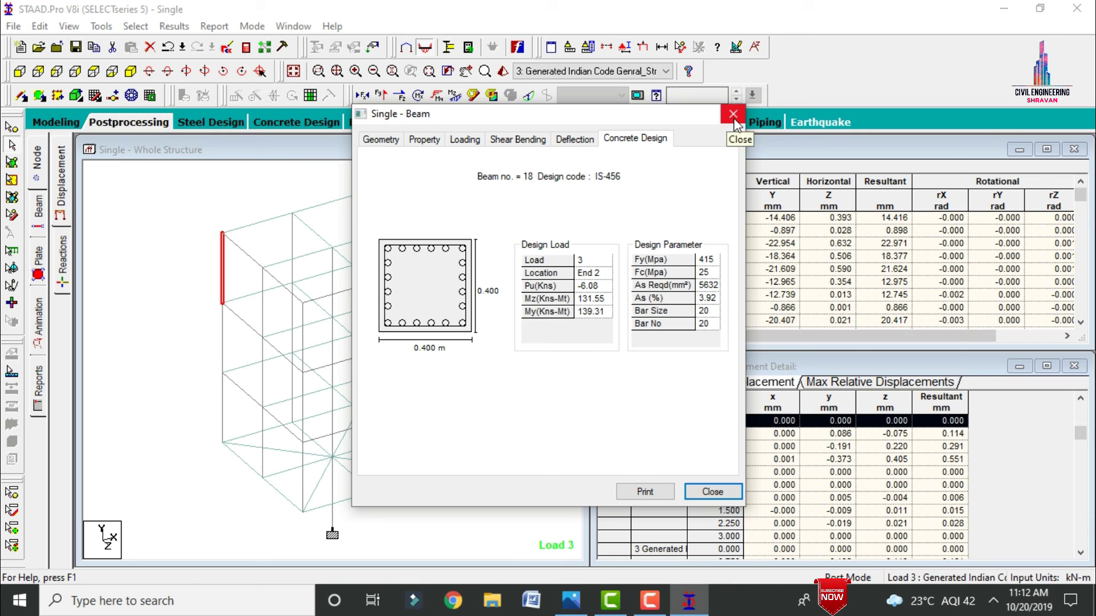
click(735, 117)
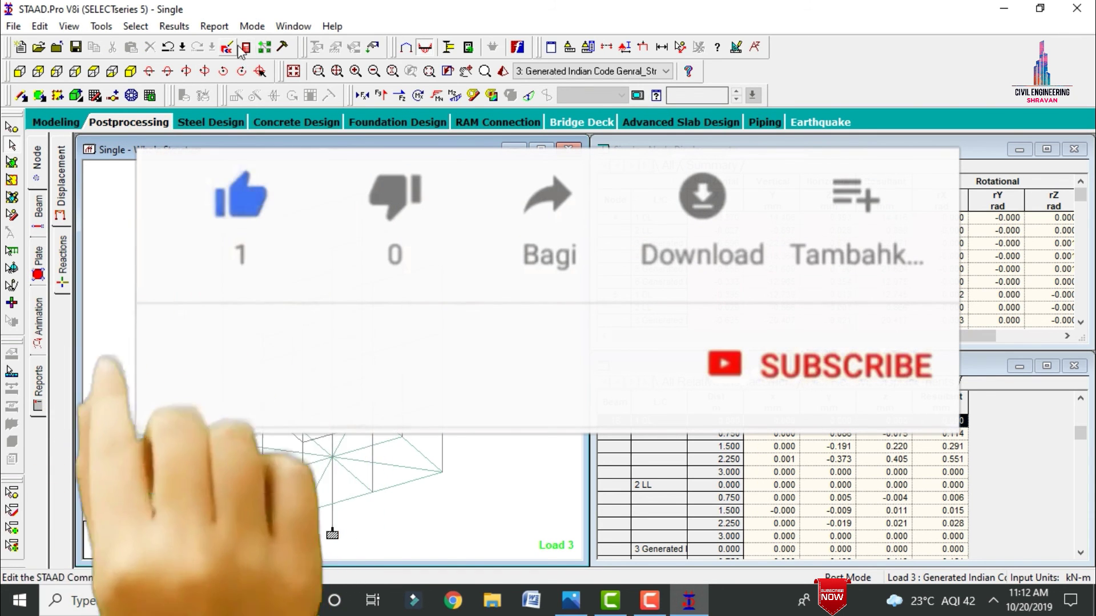
Step: Open the output file and examine the concrete design results through to the reinforcement quantities at the end
click(262, 46)
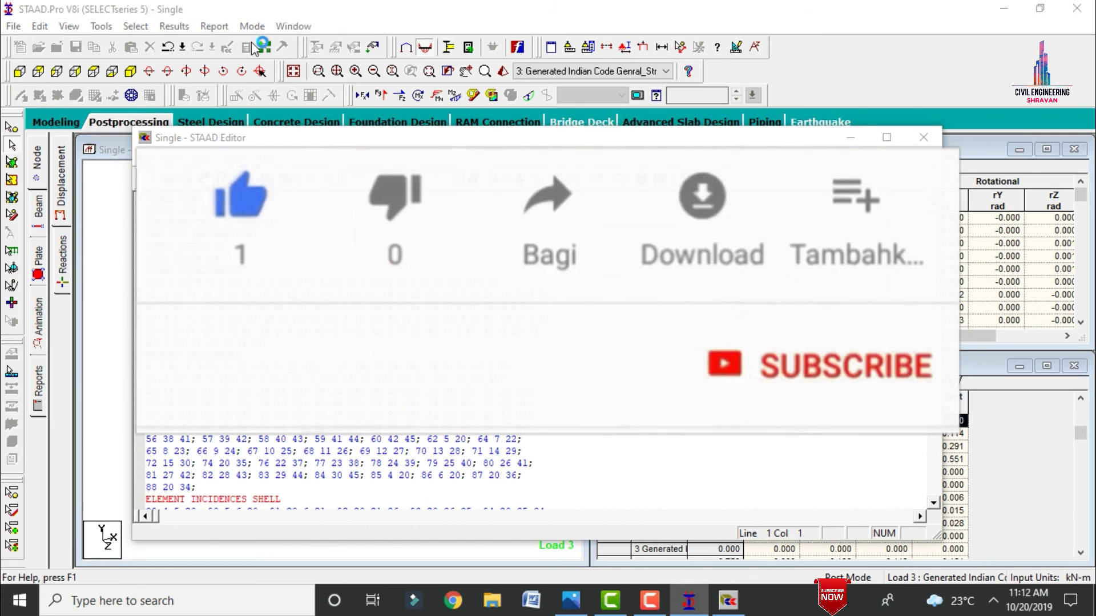
click(923, 137)
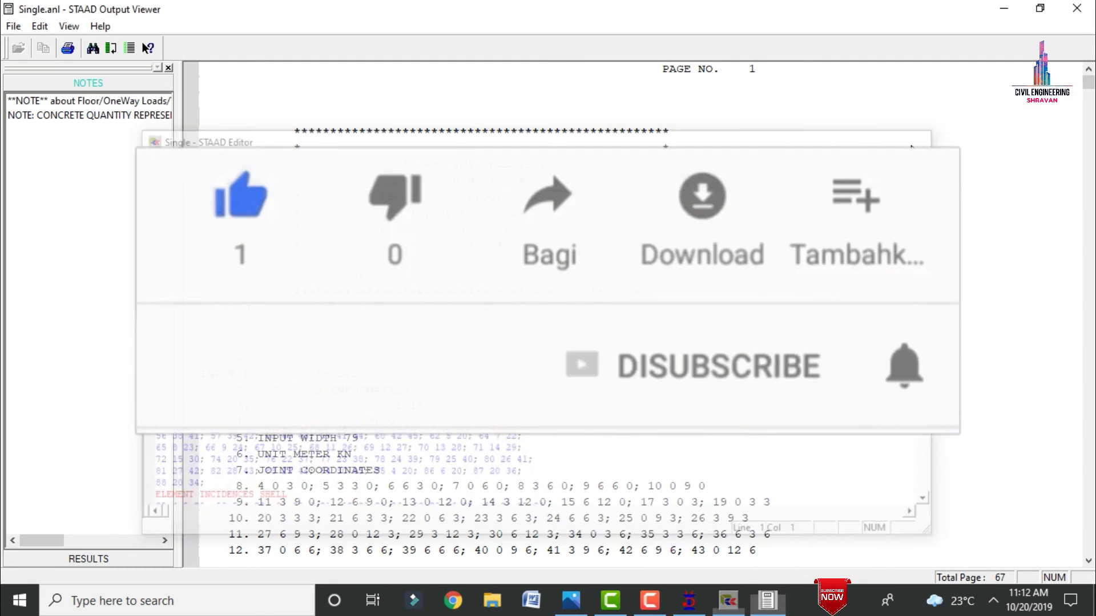
click(98, 559)
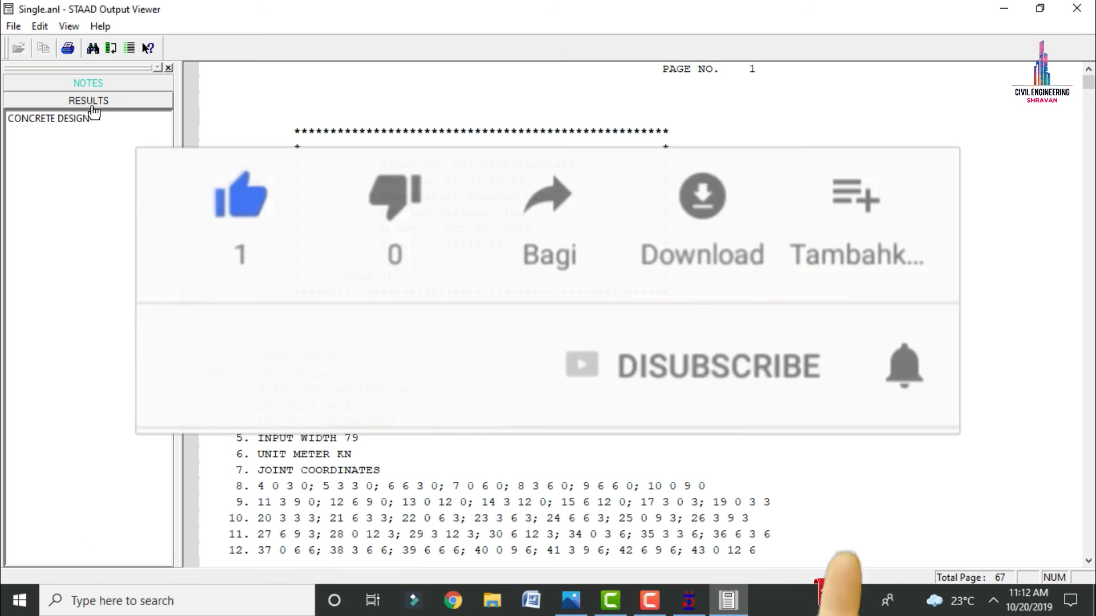
click(49, 119)
scroll(639, 314, down, 10)
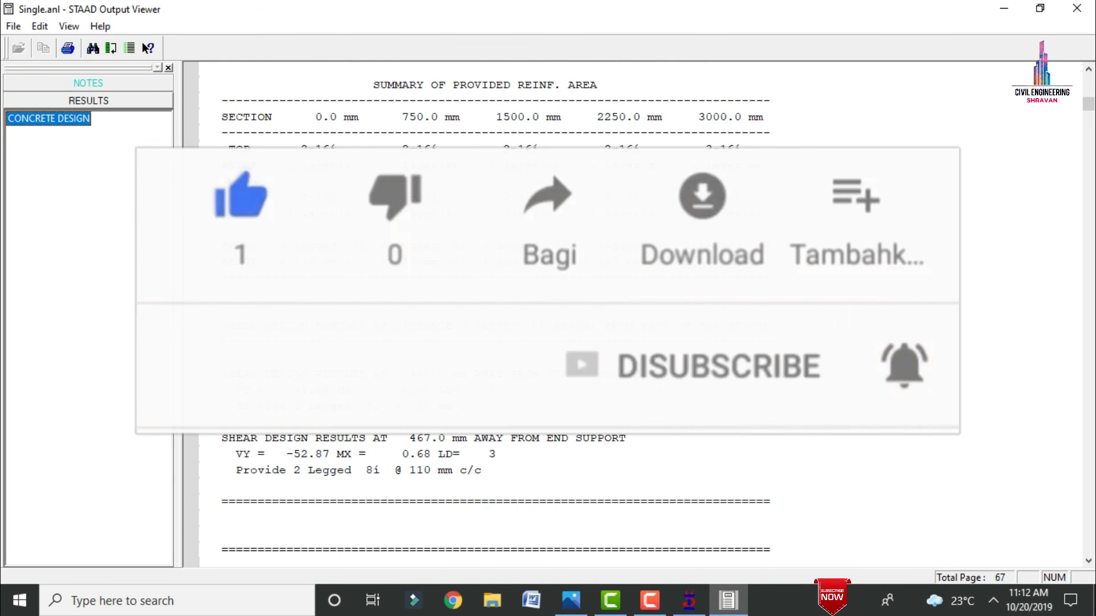
drag(1089, 103, 1091, 555)
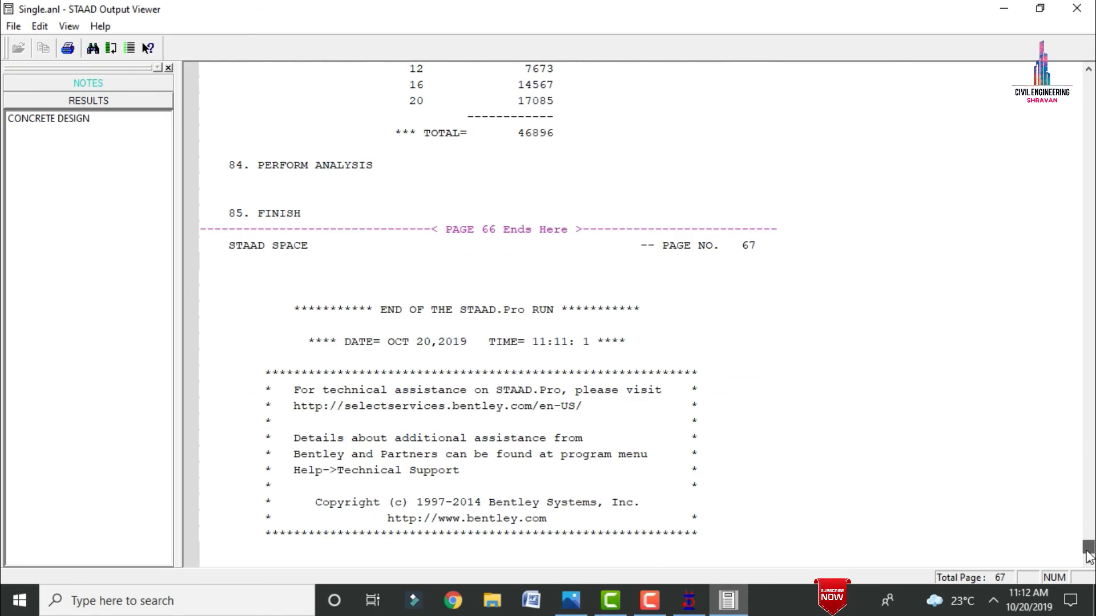
Step: Examine the top and bottom reinforcement of plate element 89 in the element design summary and close the output file
scroll(571, 368, up, 20)
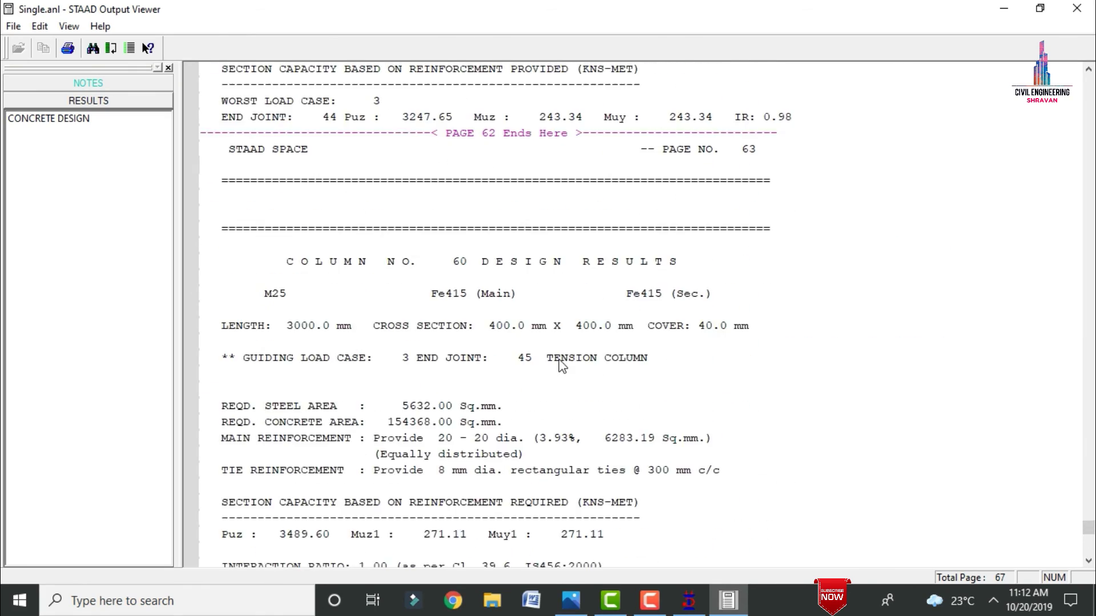
scroll(571, 368, up, 5)
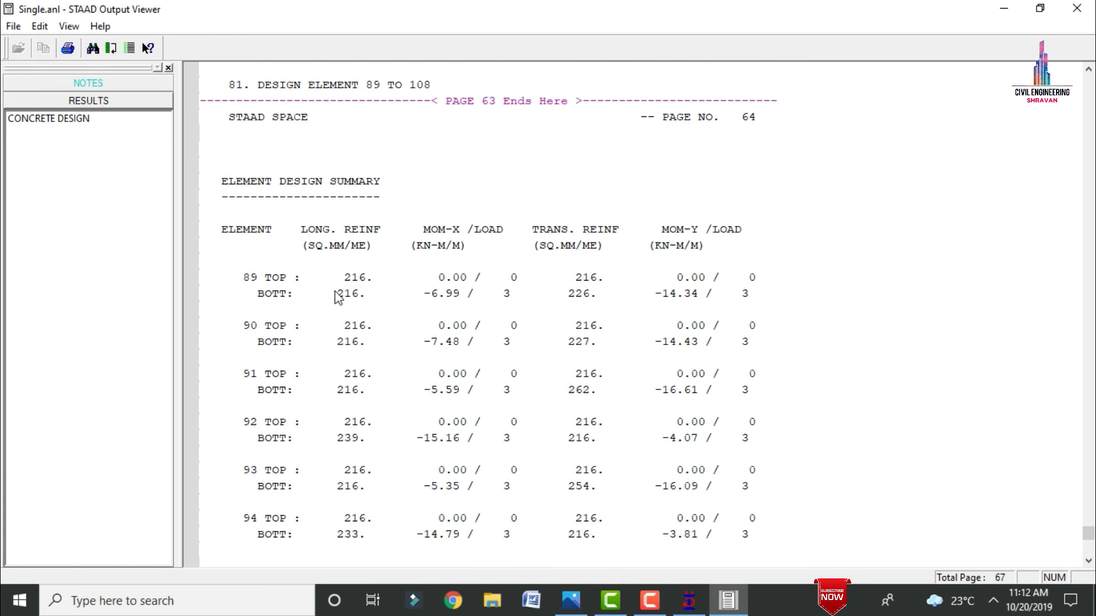
click(358, 280)
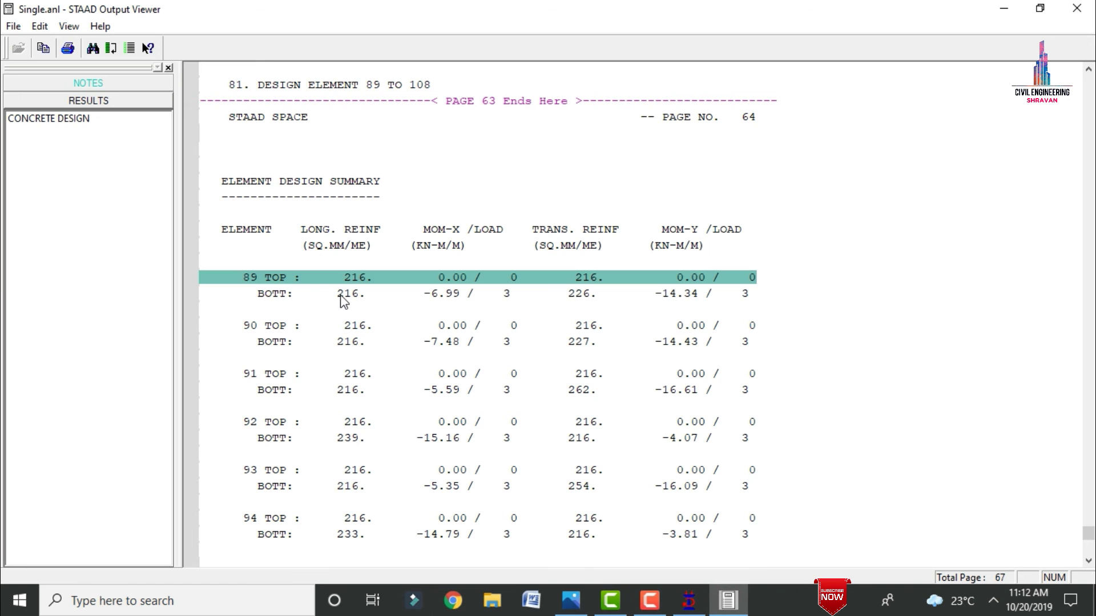
click(342, 294)
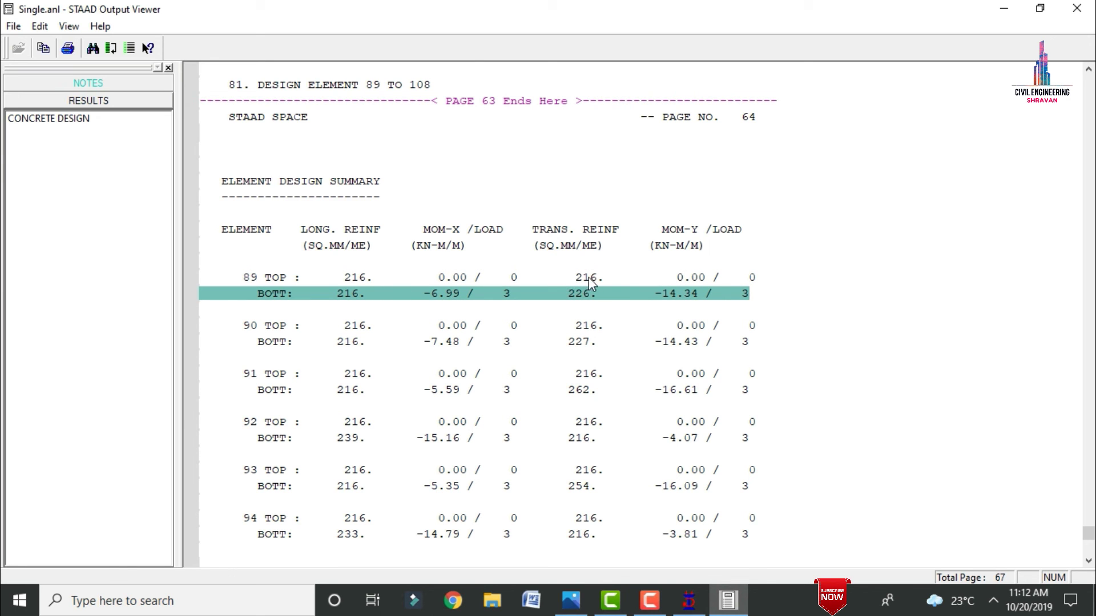
click(1077, 8)
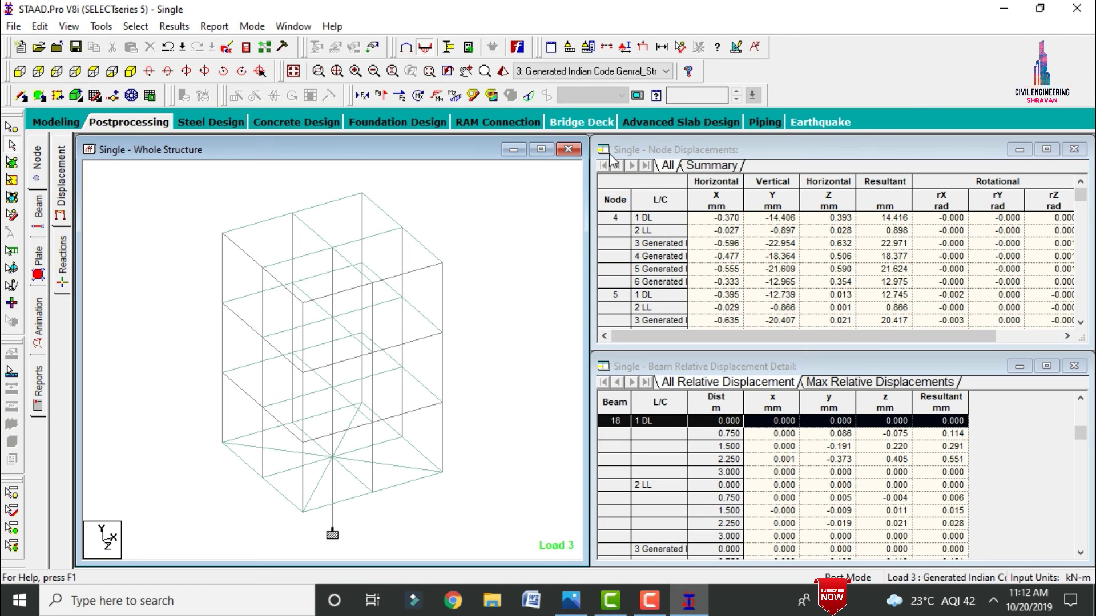
Step: Display the 3D rendered model of the whole structure and inspect it from above and from below around the central column
click(503, 72)
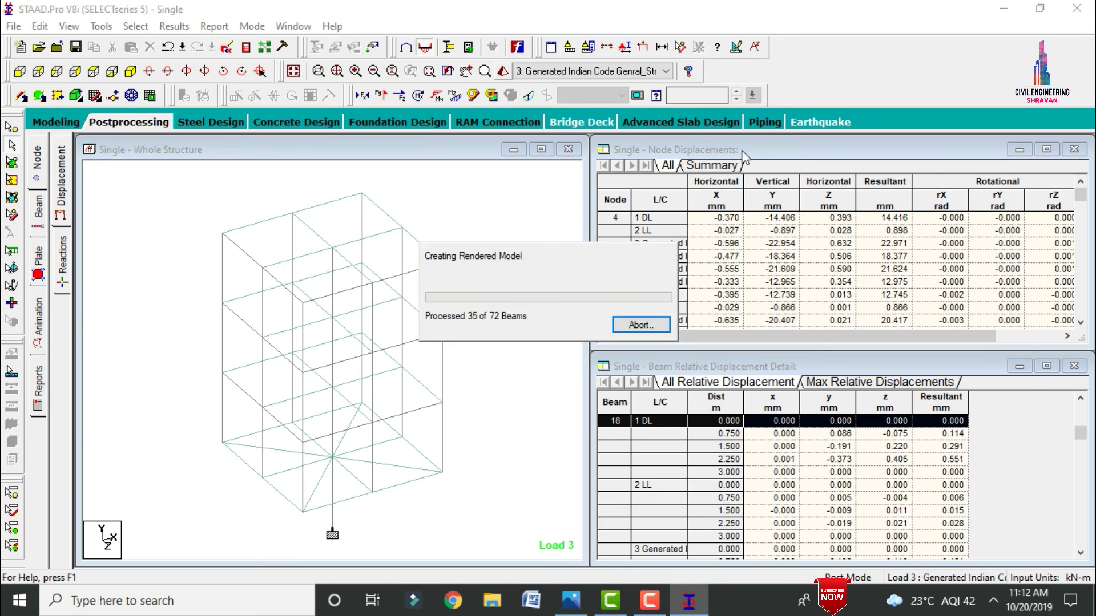
click(983, 214)
drag(618, 460, 591, 469)
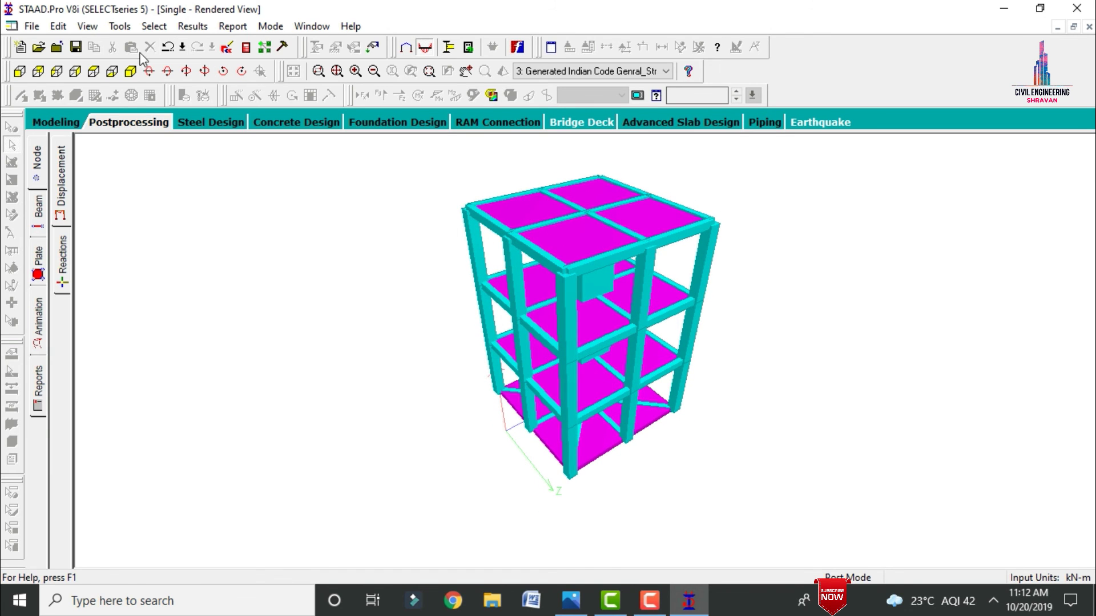
click(130, 72)
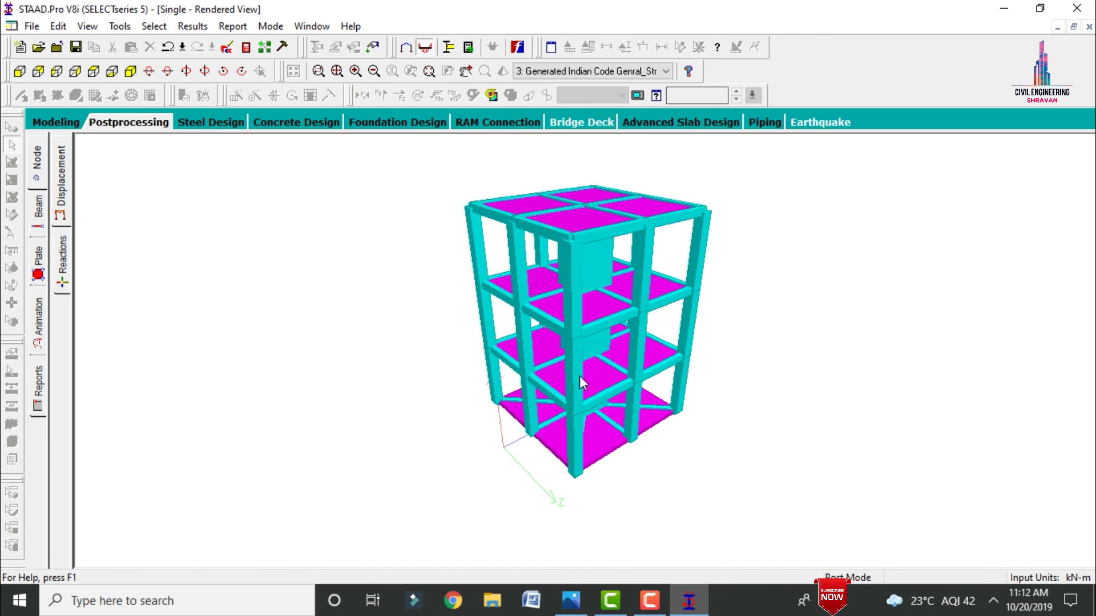
drag(594, 400, 584, 229)
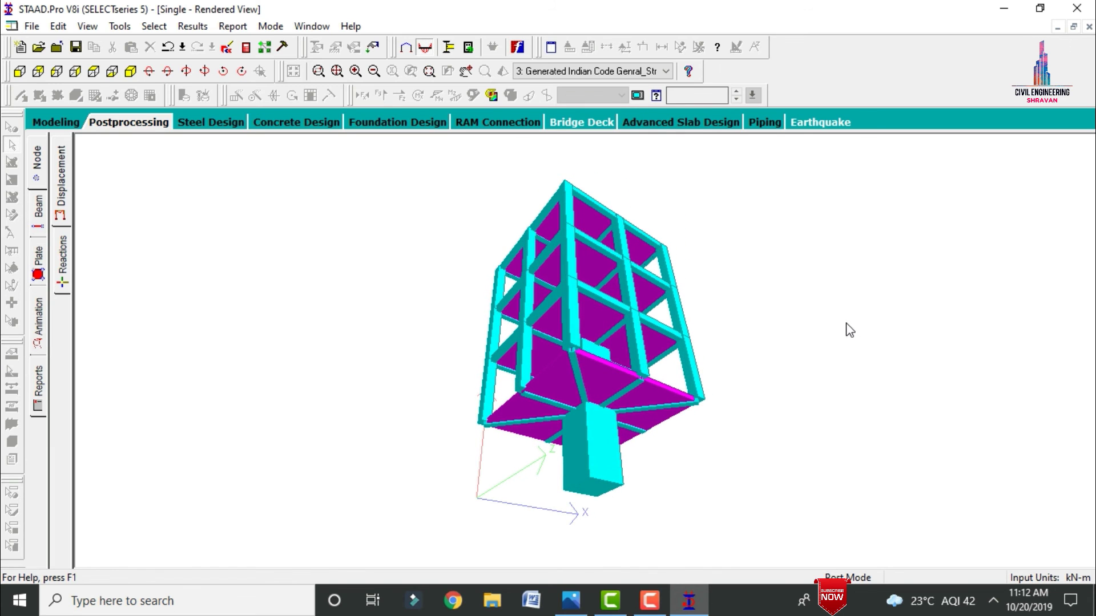
drag(773, 282, 712, 406)
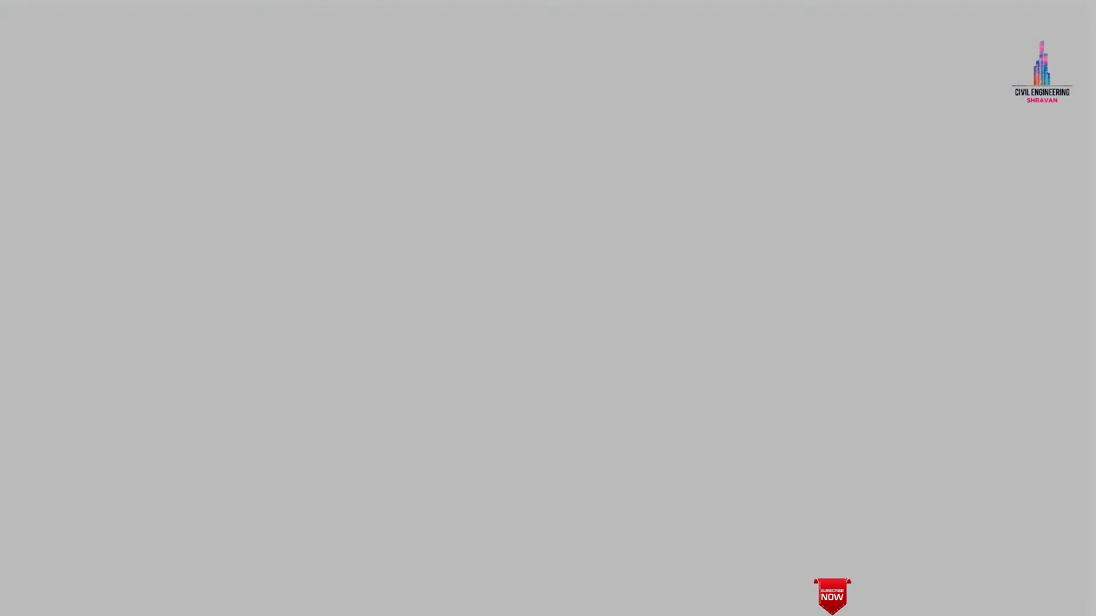